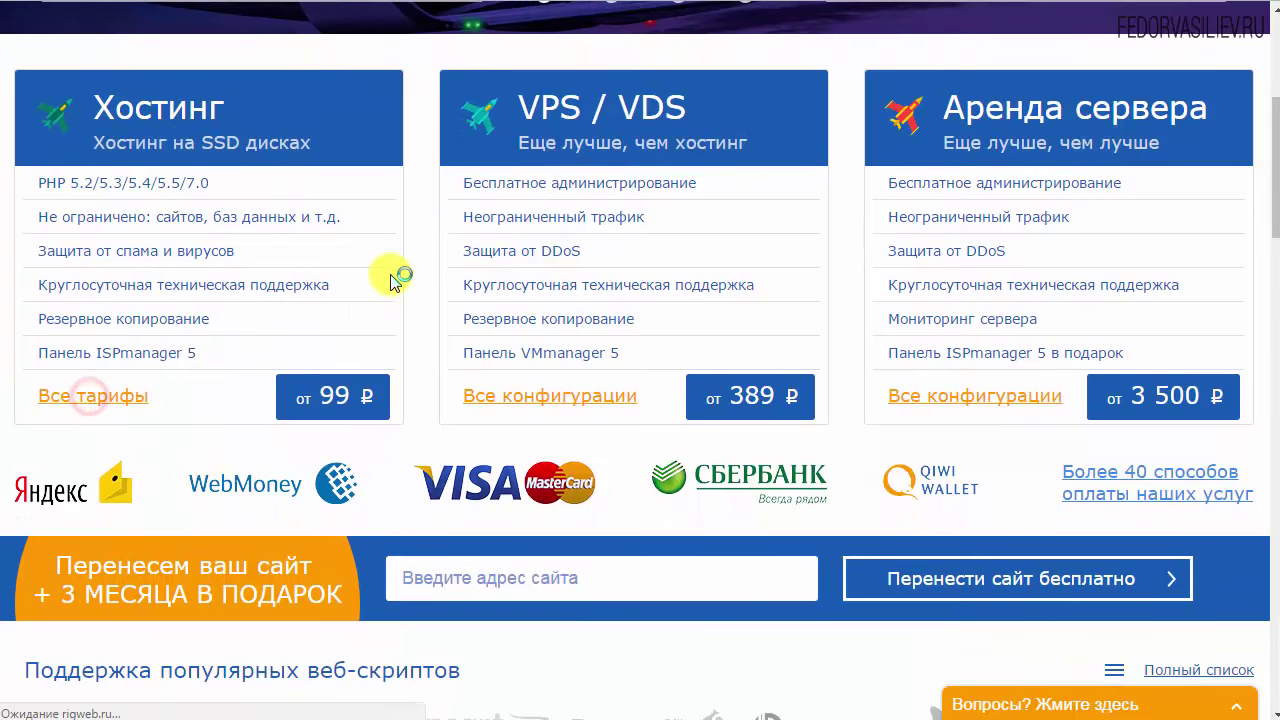
scroll(287, 266, "down", 1)
scroll(287, 266, "down", 1)
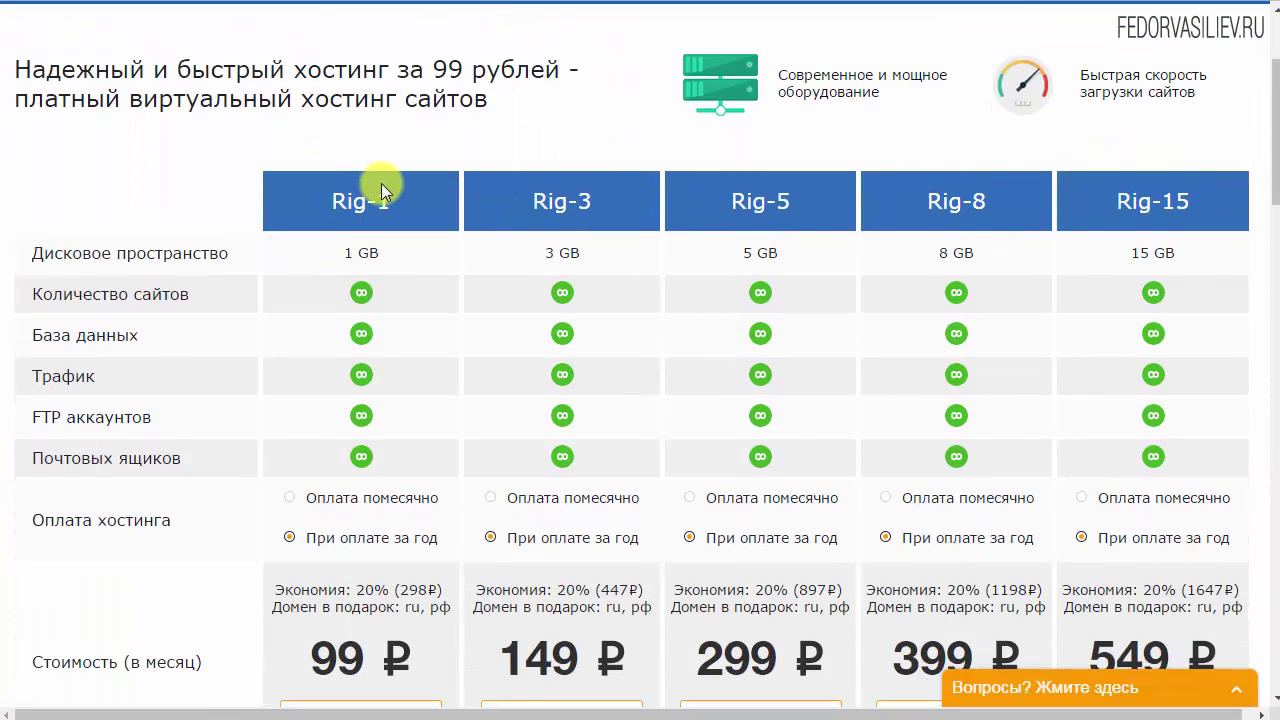
left_click_drag(100, 250, 263, 256)
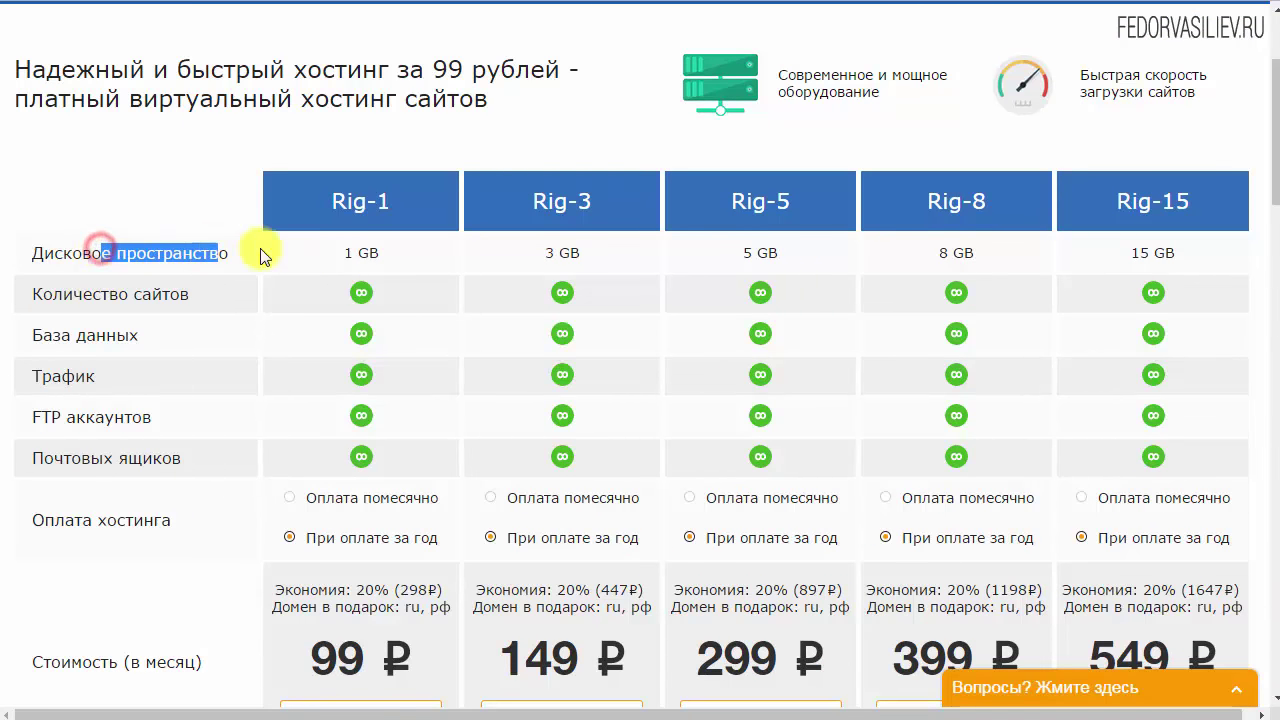
left_click_drag(380, 252, 341, 260)
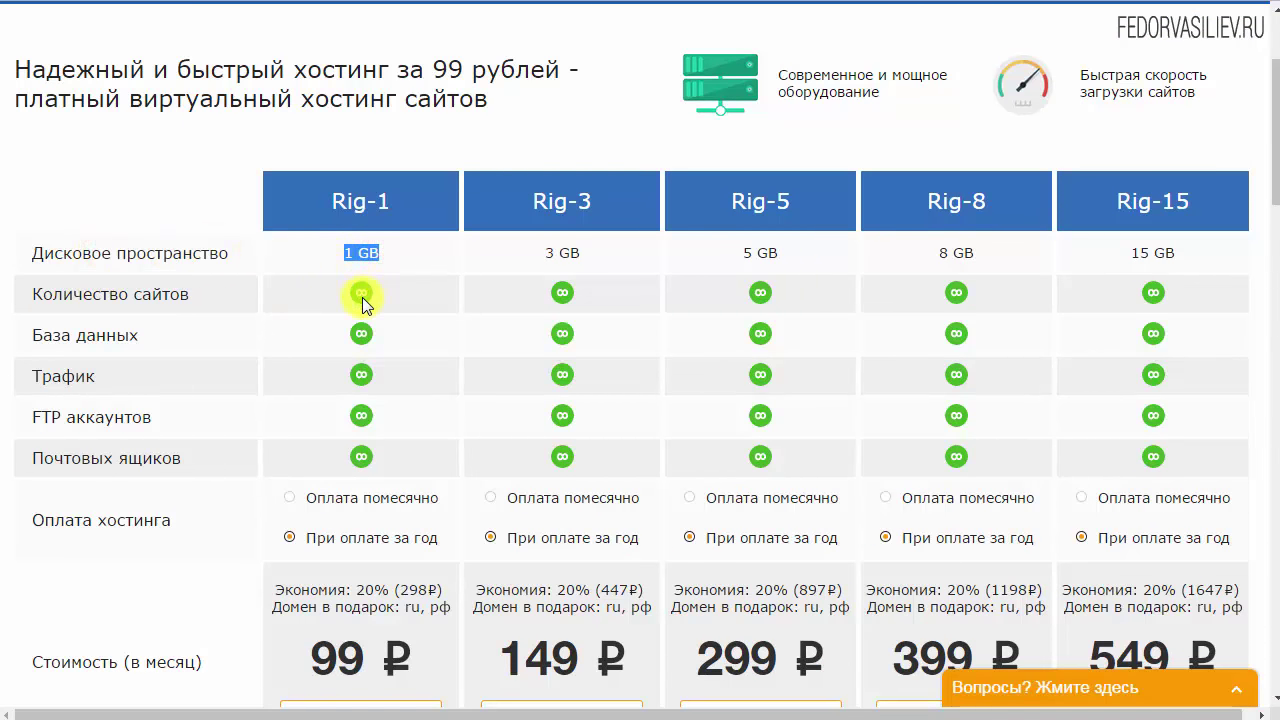
left_click_drag(362, 297, 384, 289)
left_click_drag(87, 335, 337, 352)
scroll(155, 340, "down", 3)
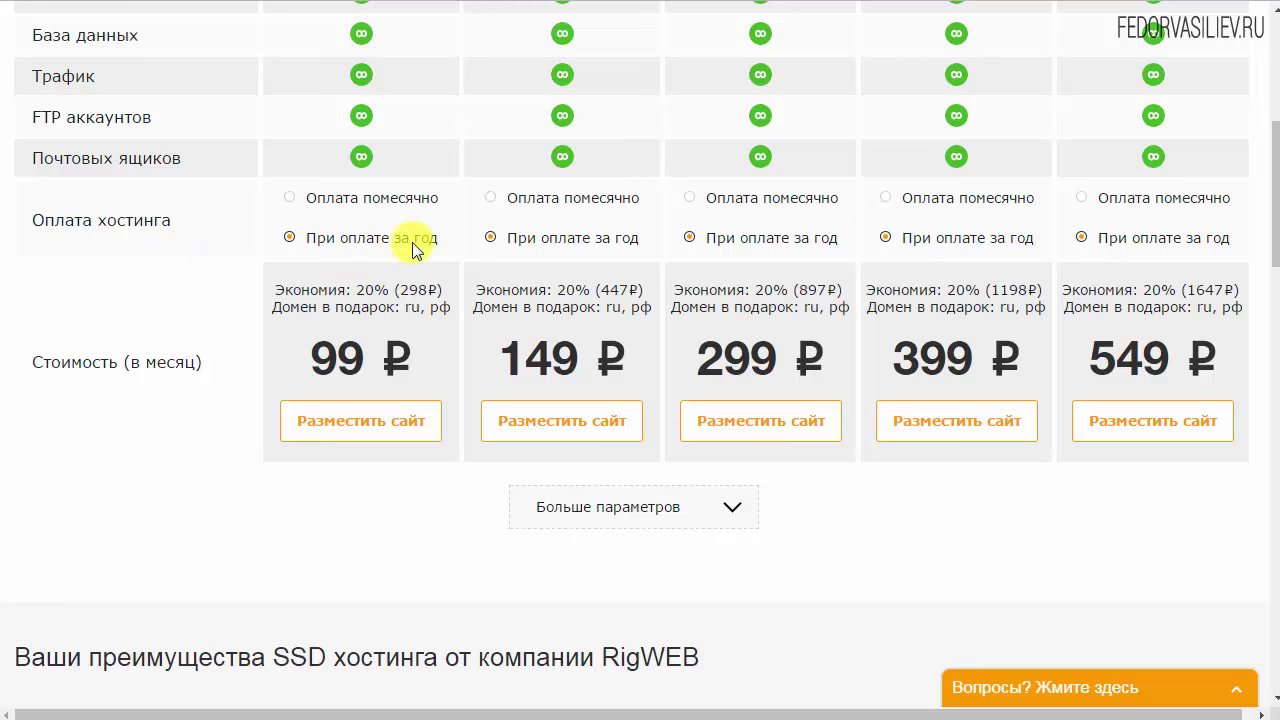
left_click_drag(376, 291, 446, 289)
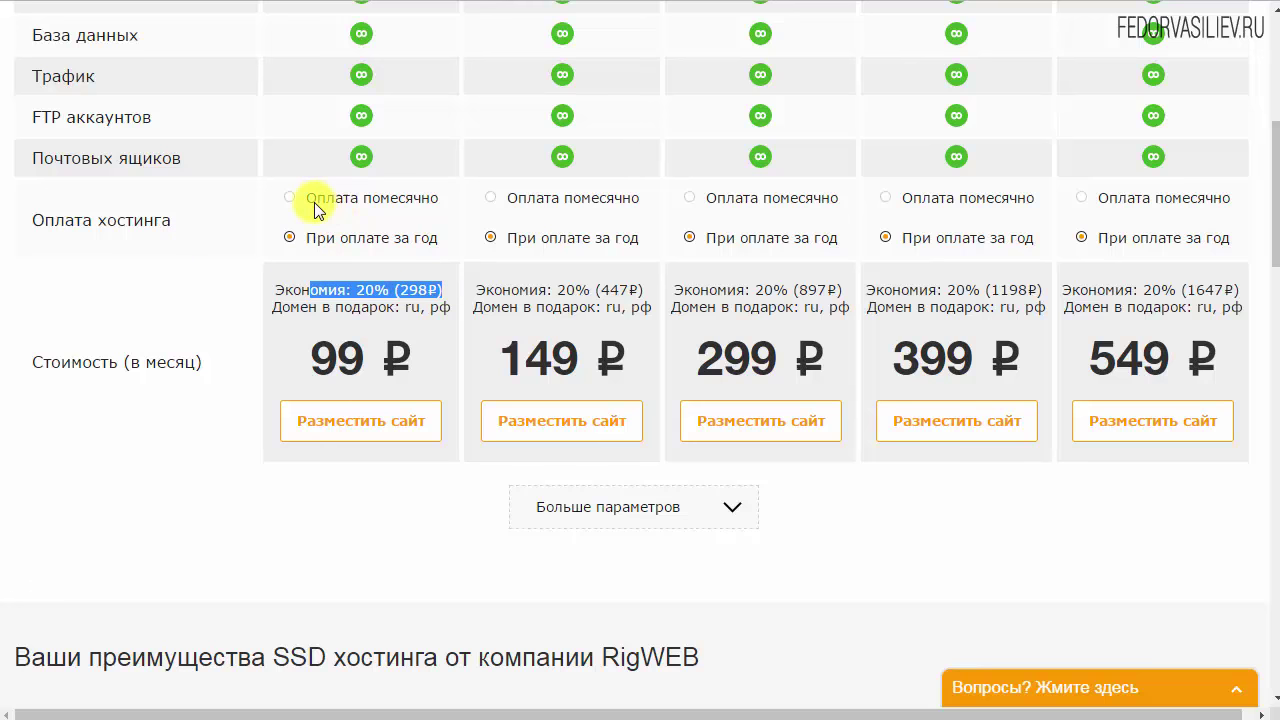
left_click(297, 210)
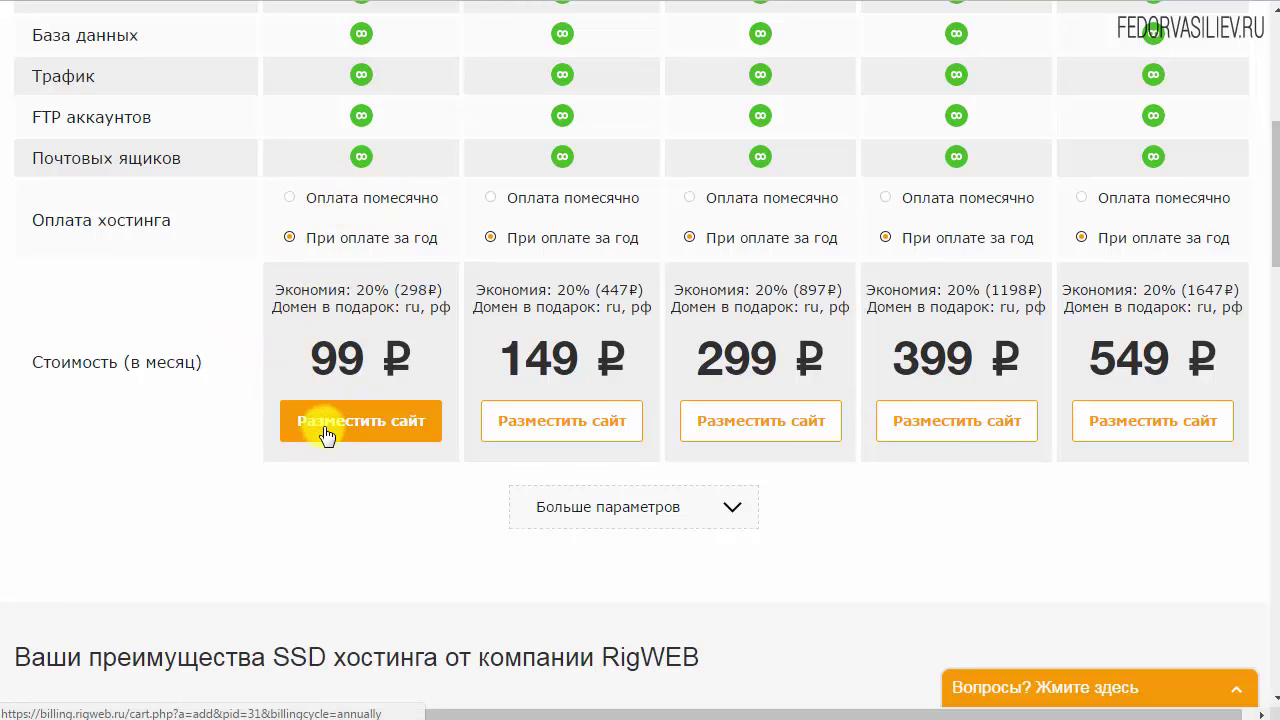
scroll(327, 434, "up", 2)
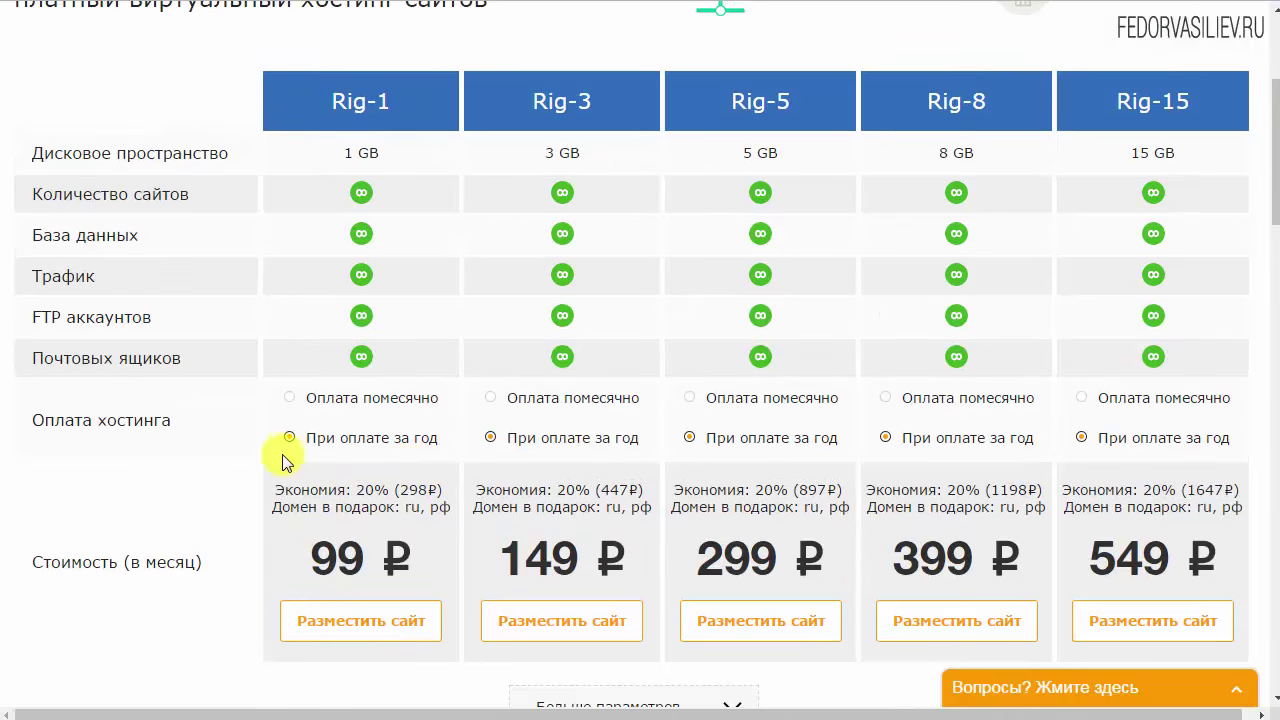
scroll(257, 449, "down", 2)
scroll(309, 449, "up", 3)
scroll(320, 449, "down", 4)
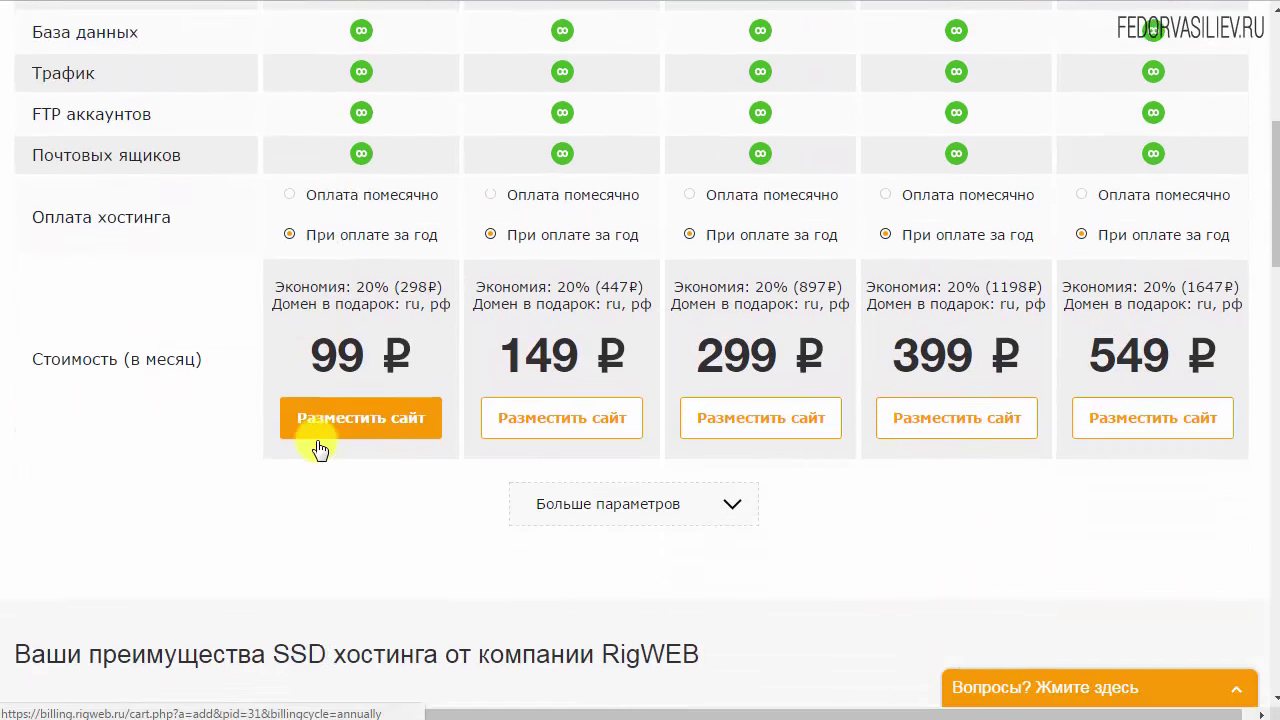
left_click(556, 410)
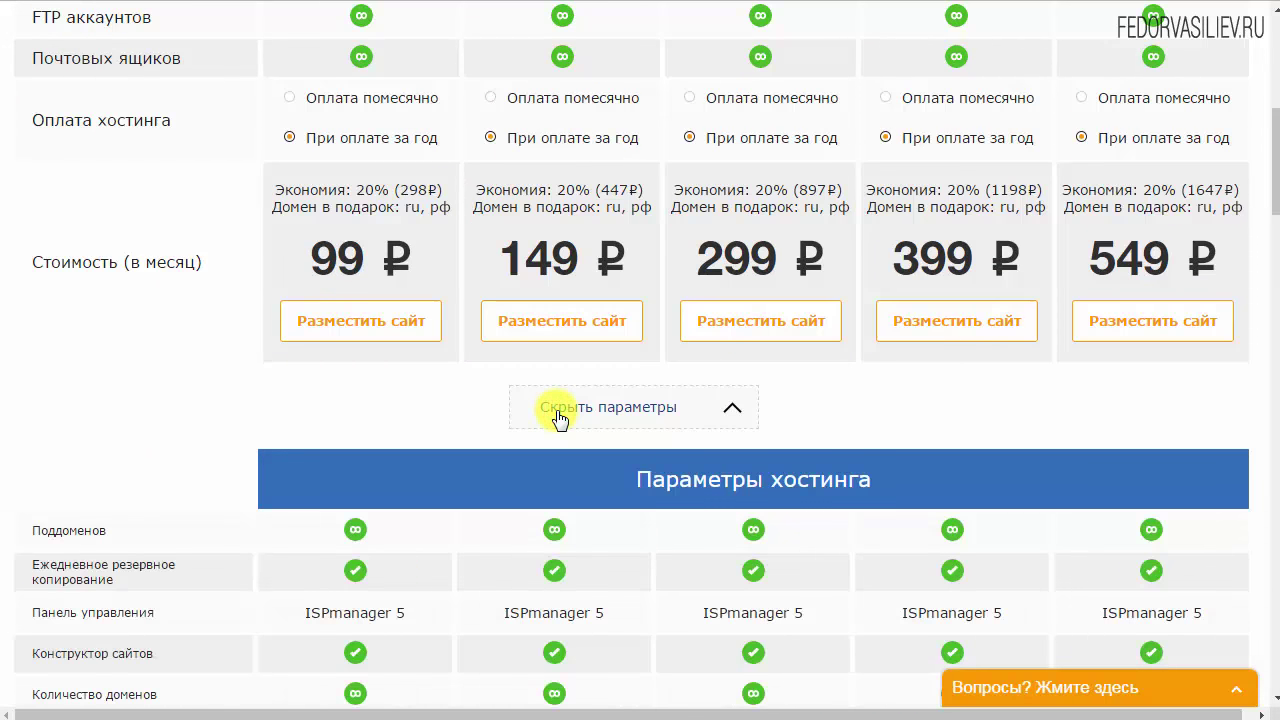
scroll(251, 404, "down", 4)
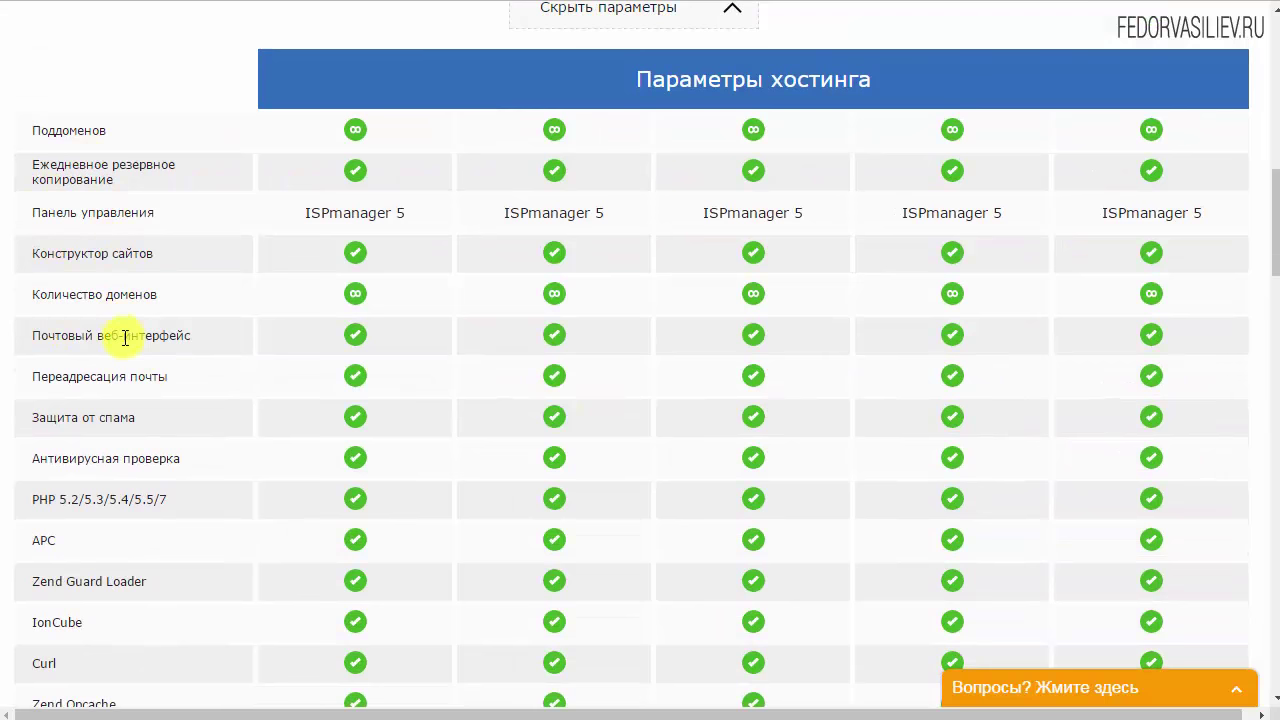
scroll(125, 338, "down", 2)
scroll(126, 371, "down", 2)
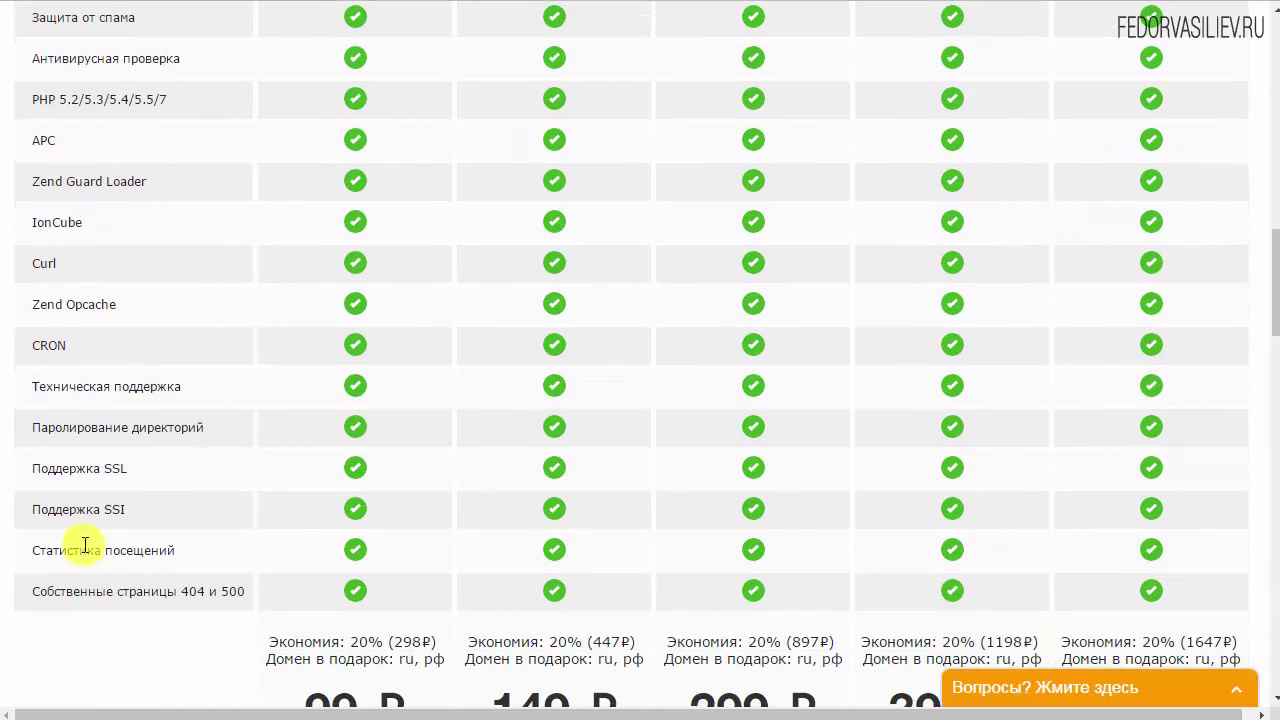
left_click_drag(140, 466, 76, 468)
scroll(189, 389, "down", 4)
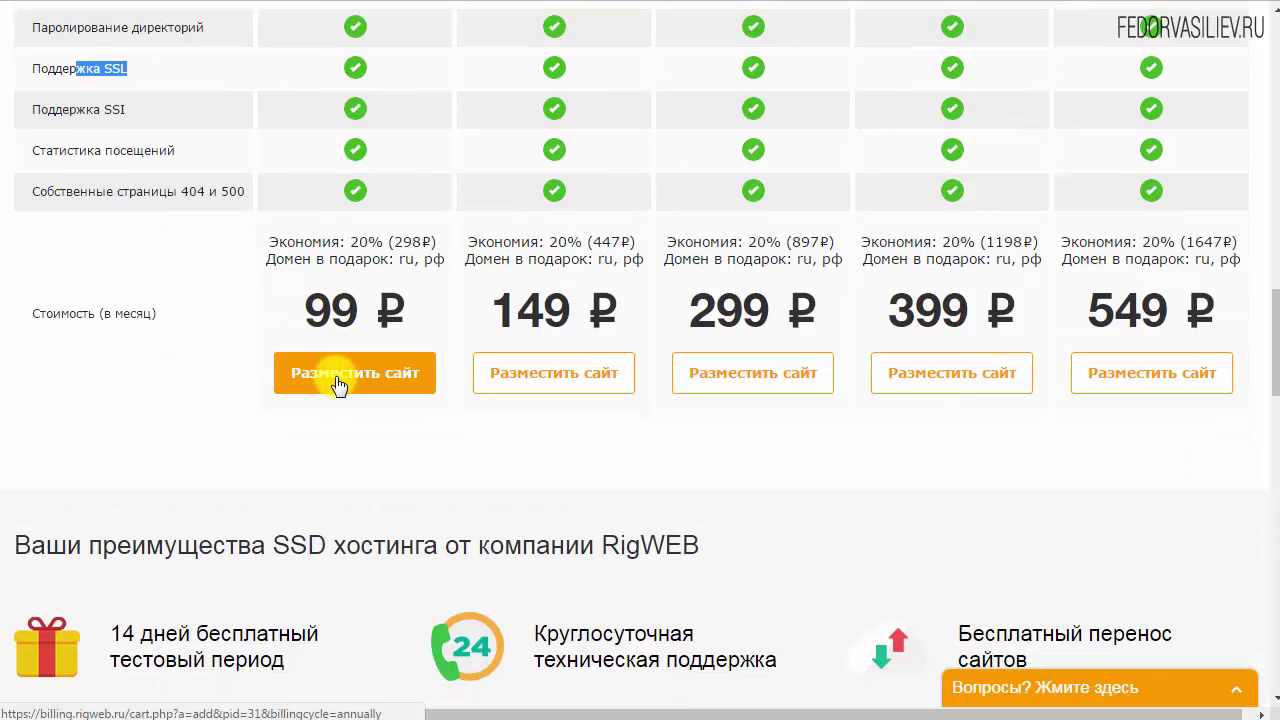
scroll(349, 486, "up", 6)
scroll(358, 490, "up", 7)
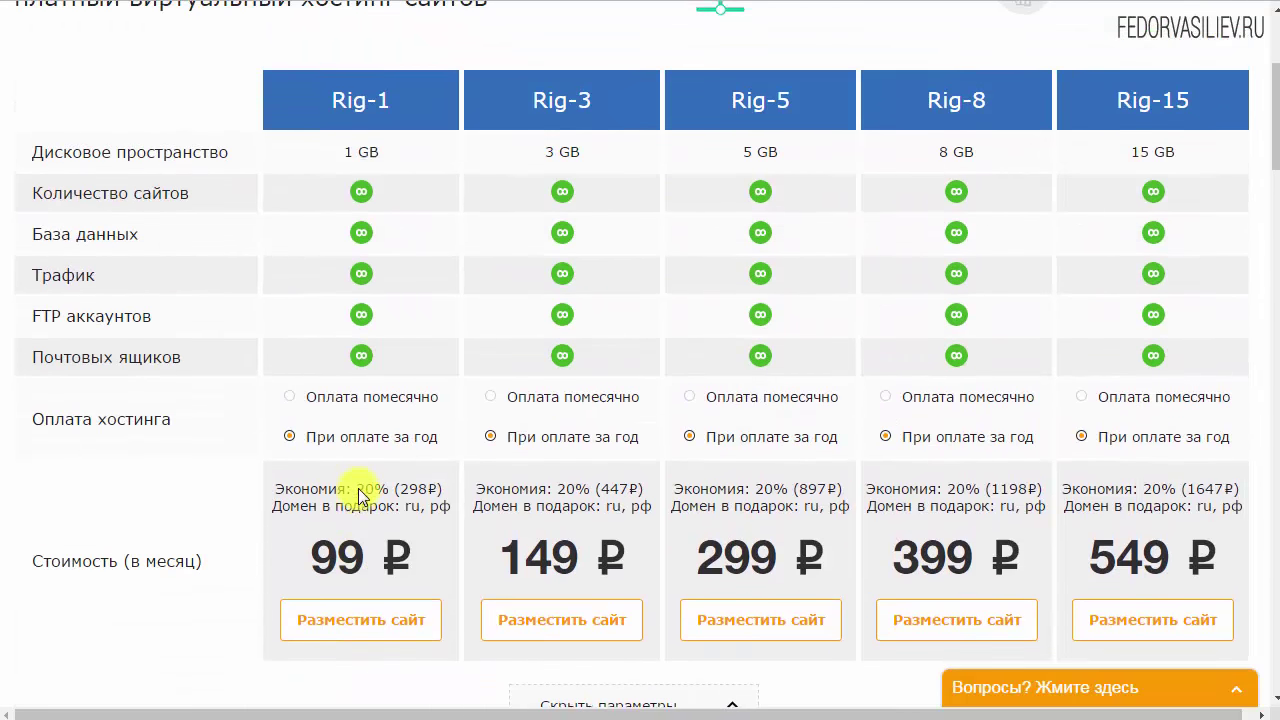
scroll(57, 260, "down", 3)
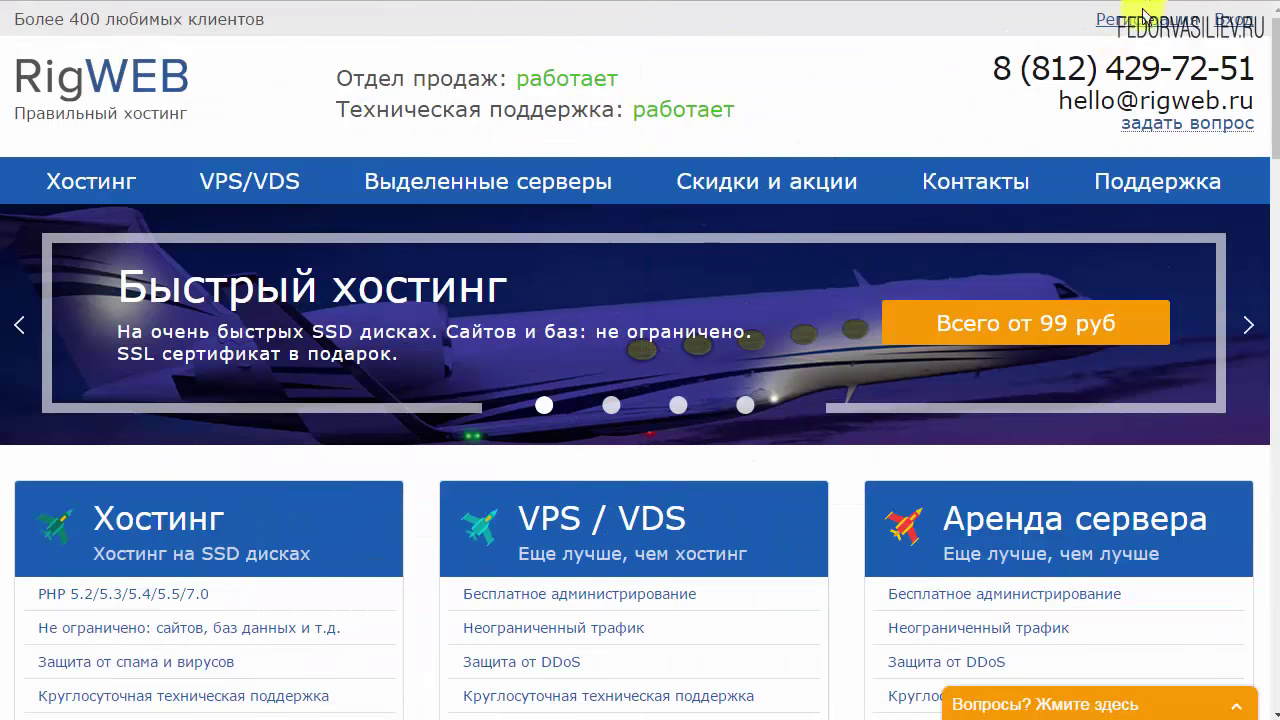
Open the RigWEB registration form and fill in the contact details, including the phone number
left_click(1138, 24)
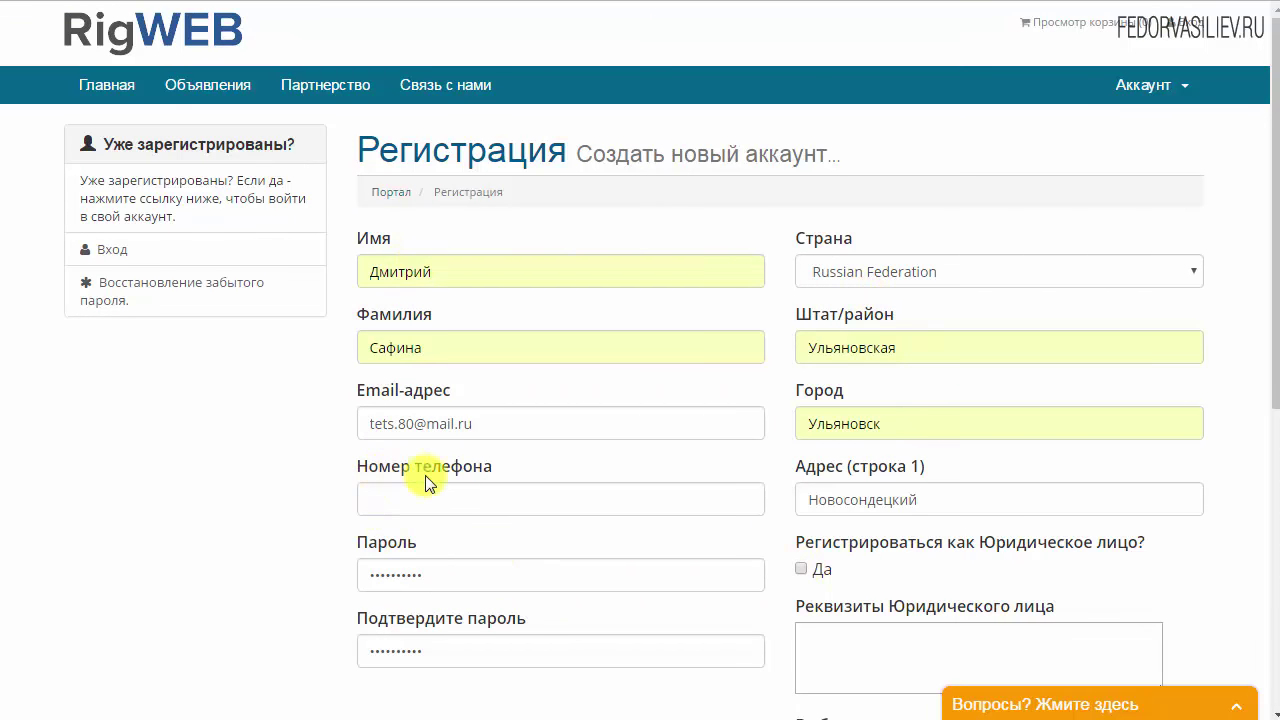
left_click_drag(504, 467, 453, 470)
left_click(434, 499)
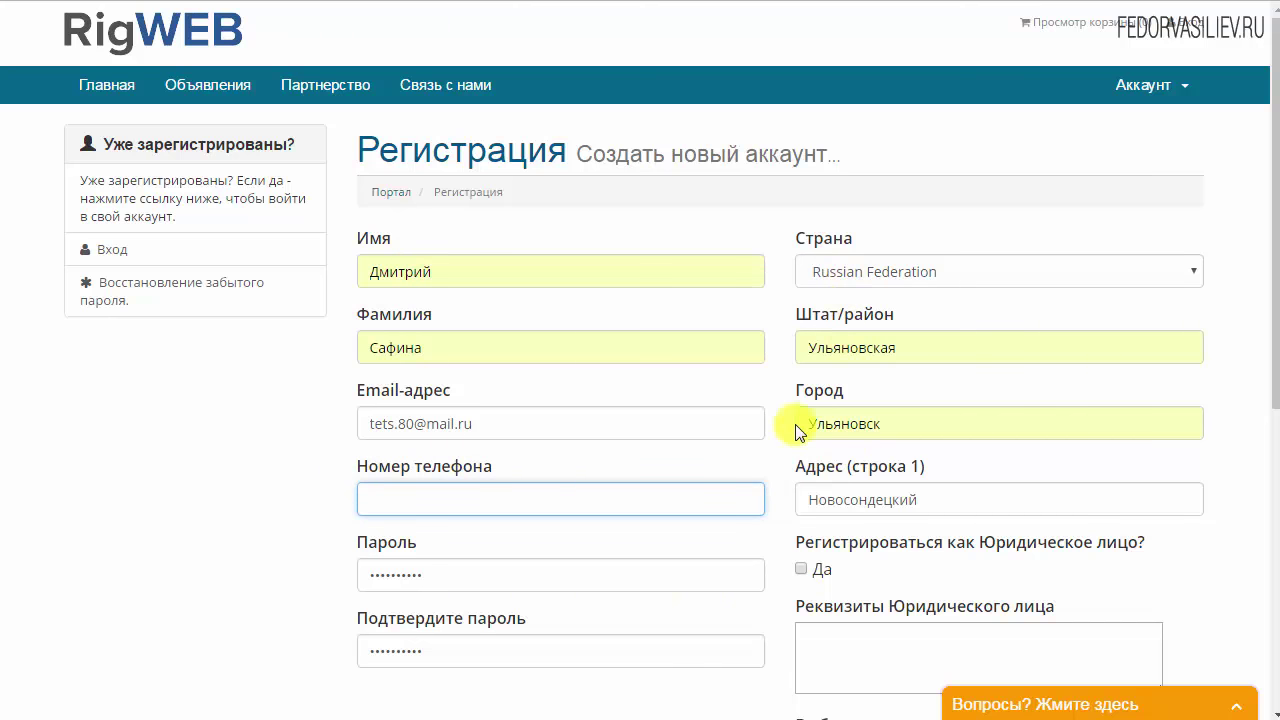
scroll(663, 386, "down", 3)
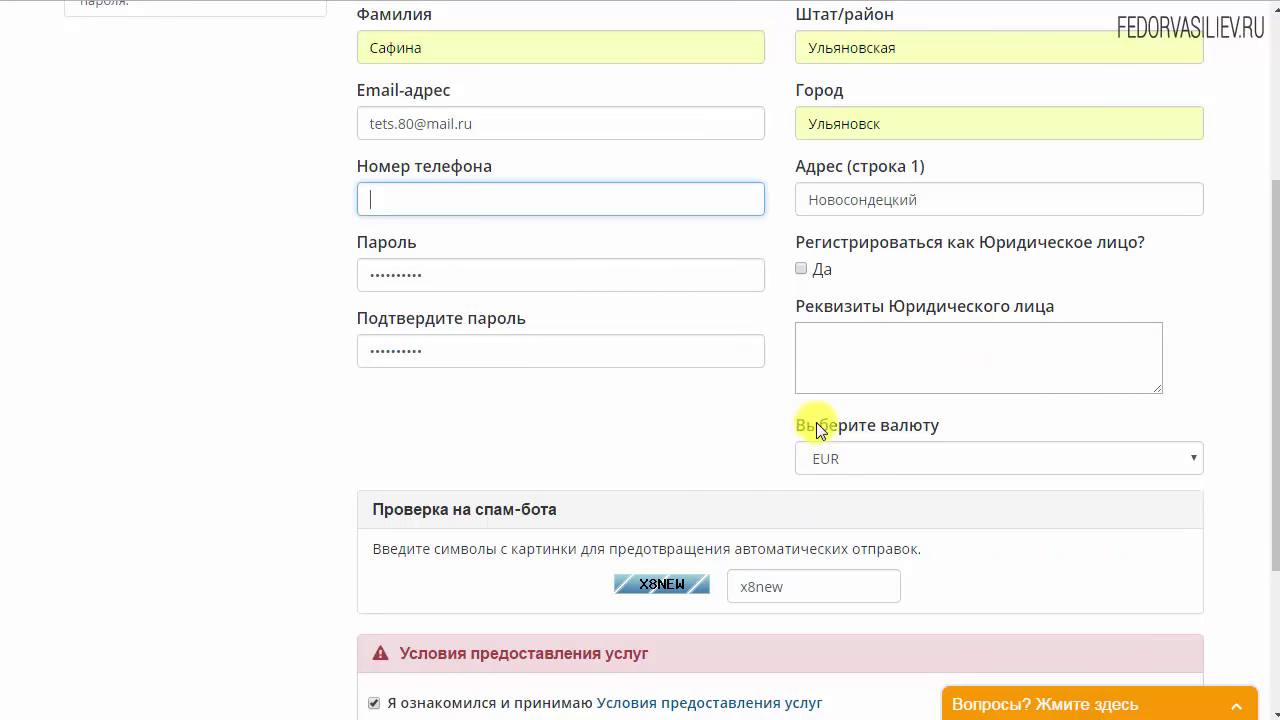
Choose RUB as the account currency, enter the anti-spam code and submit the registration
left_click(845, 462)
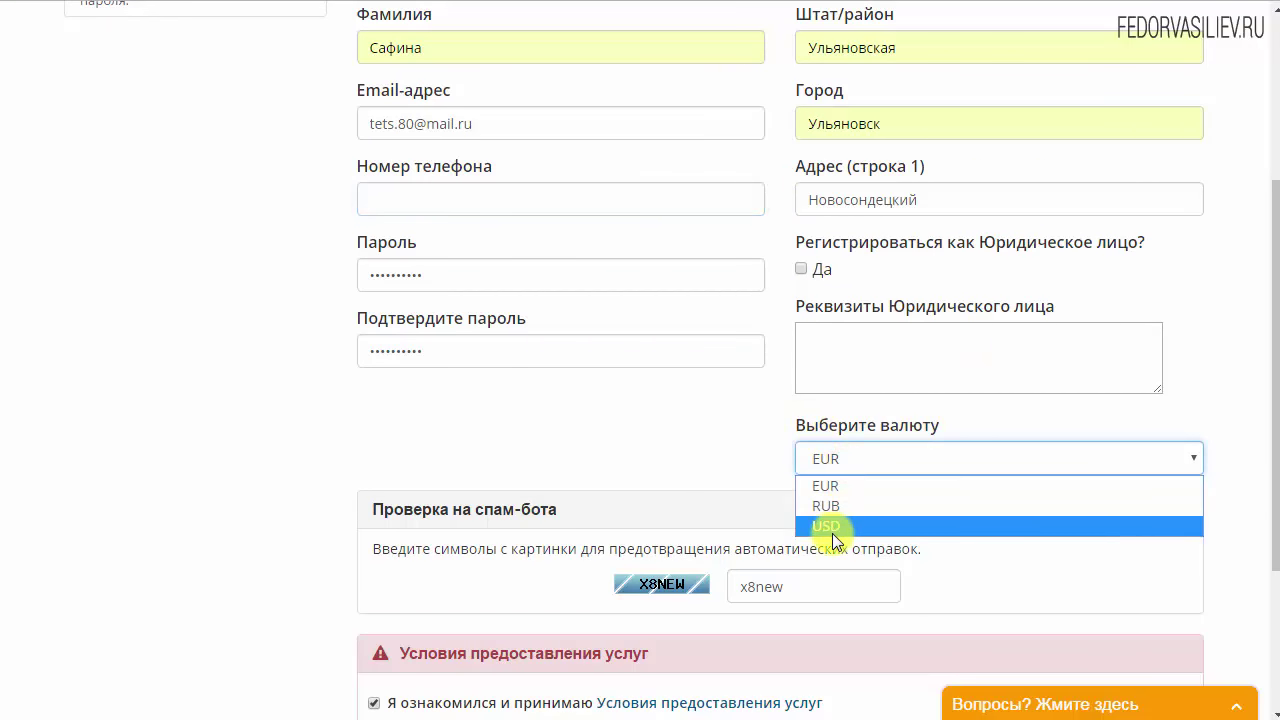
left_click(835, 506)
scroll(591, 463, "down", 2)
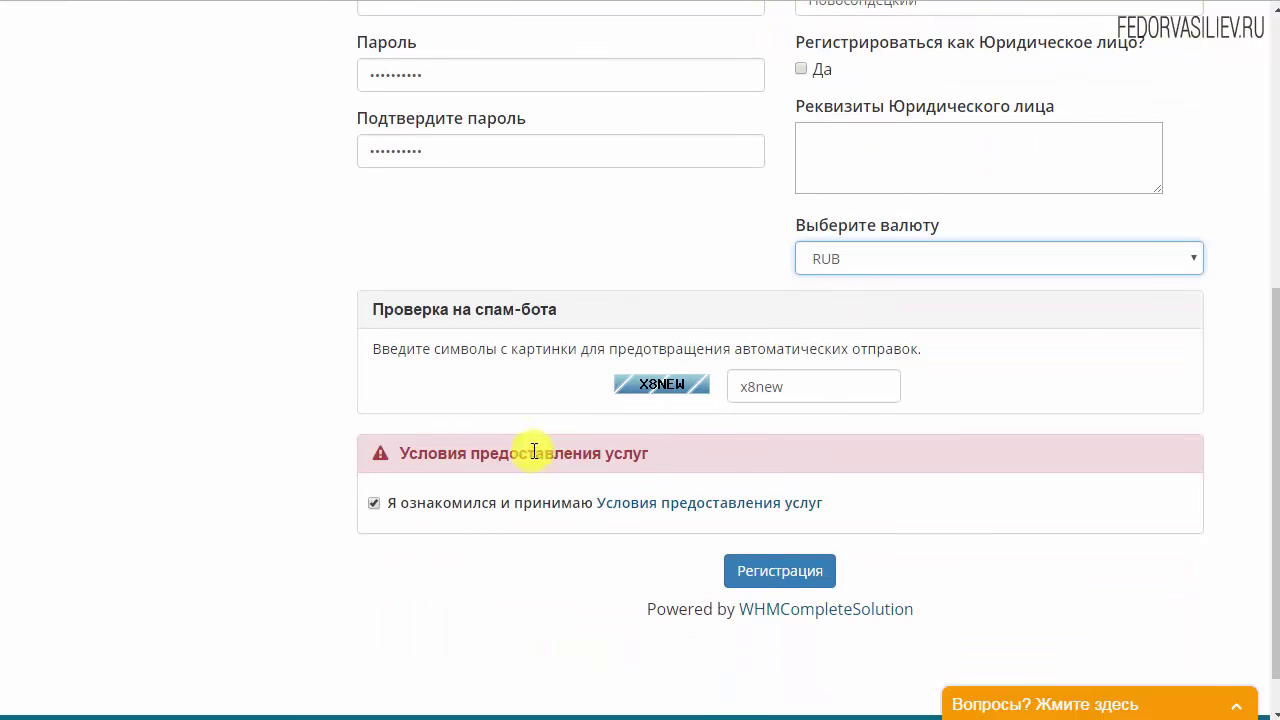
left_click_drag(791, 393, 714, 398)
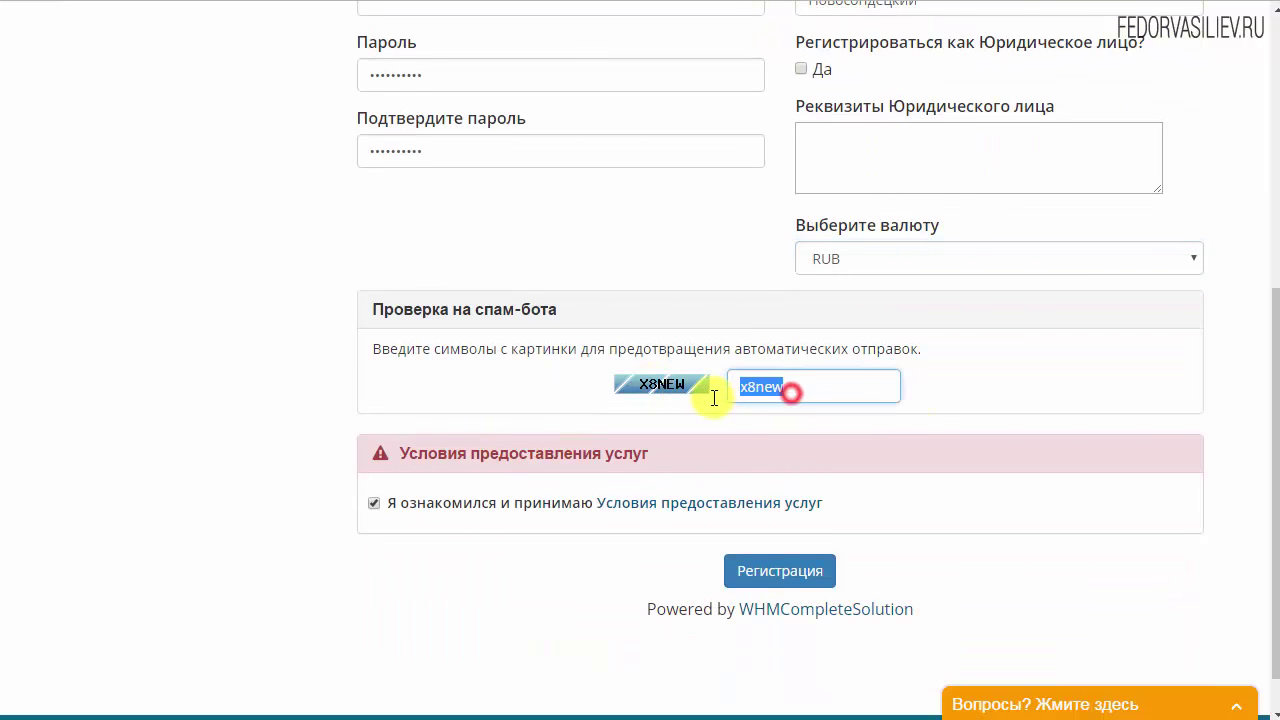
left_click(709, 428)
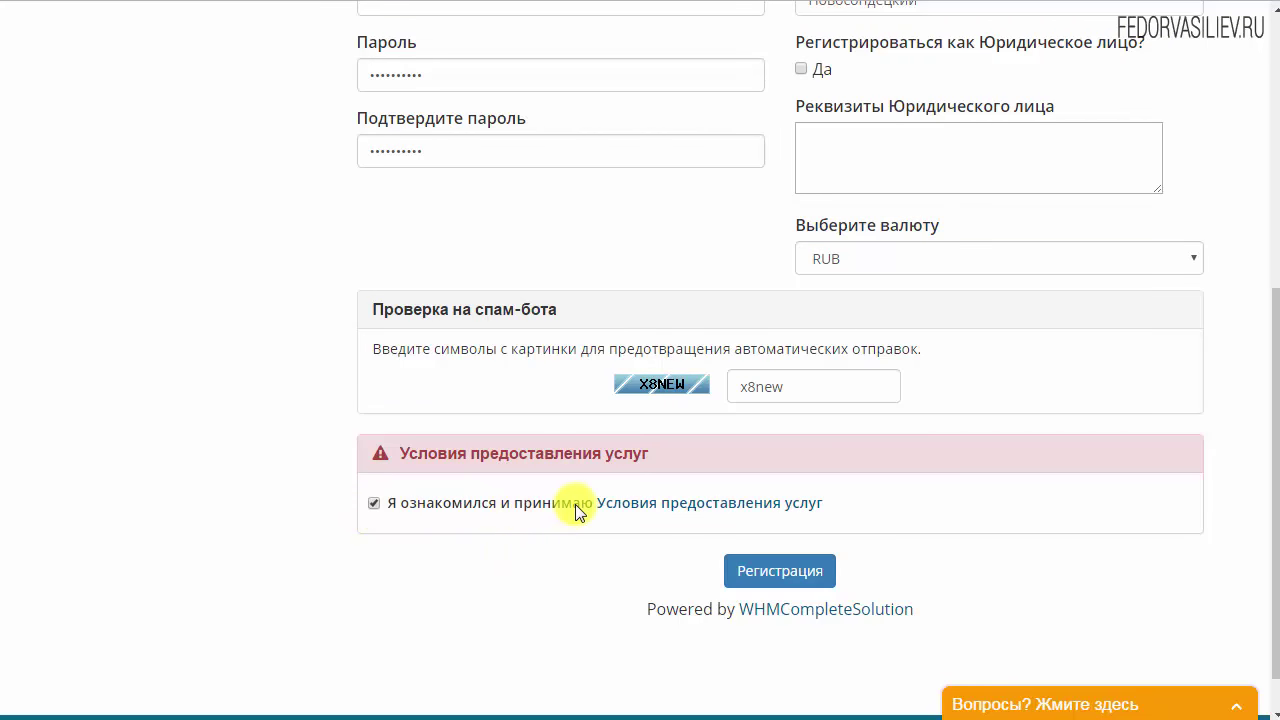
left_click(777, 575)
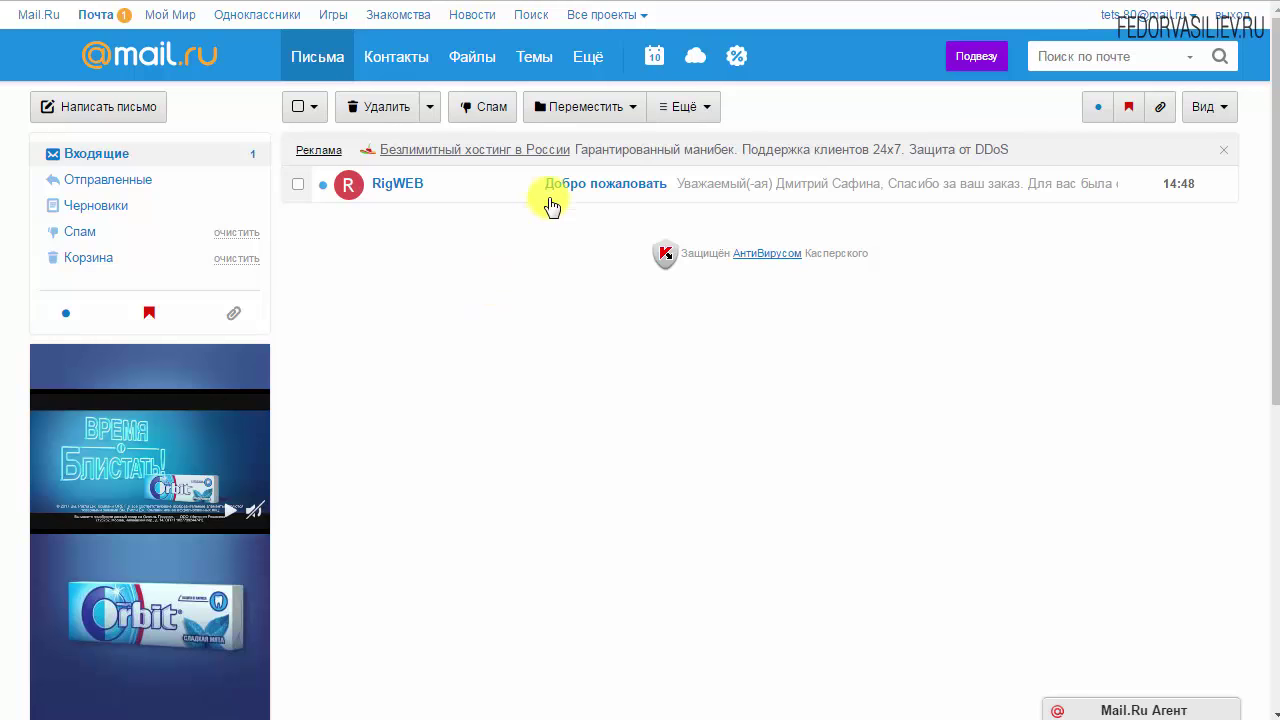
Open RigWEB's 'Добро пожаловать' email and follow its Страница link to the client area
left_click(558, 186)
scroll(640, 340, "down", 2)
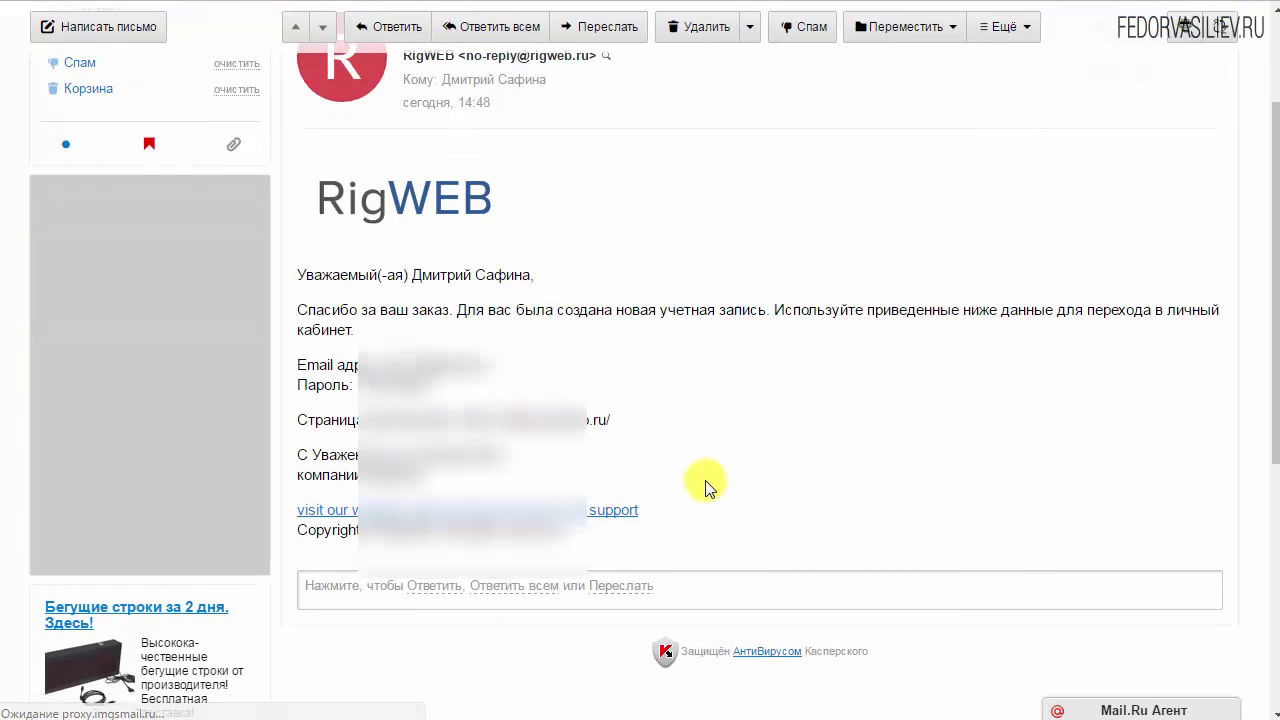
left_click_drag(301, 332, 440, 333)
left_click(378, 330)
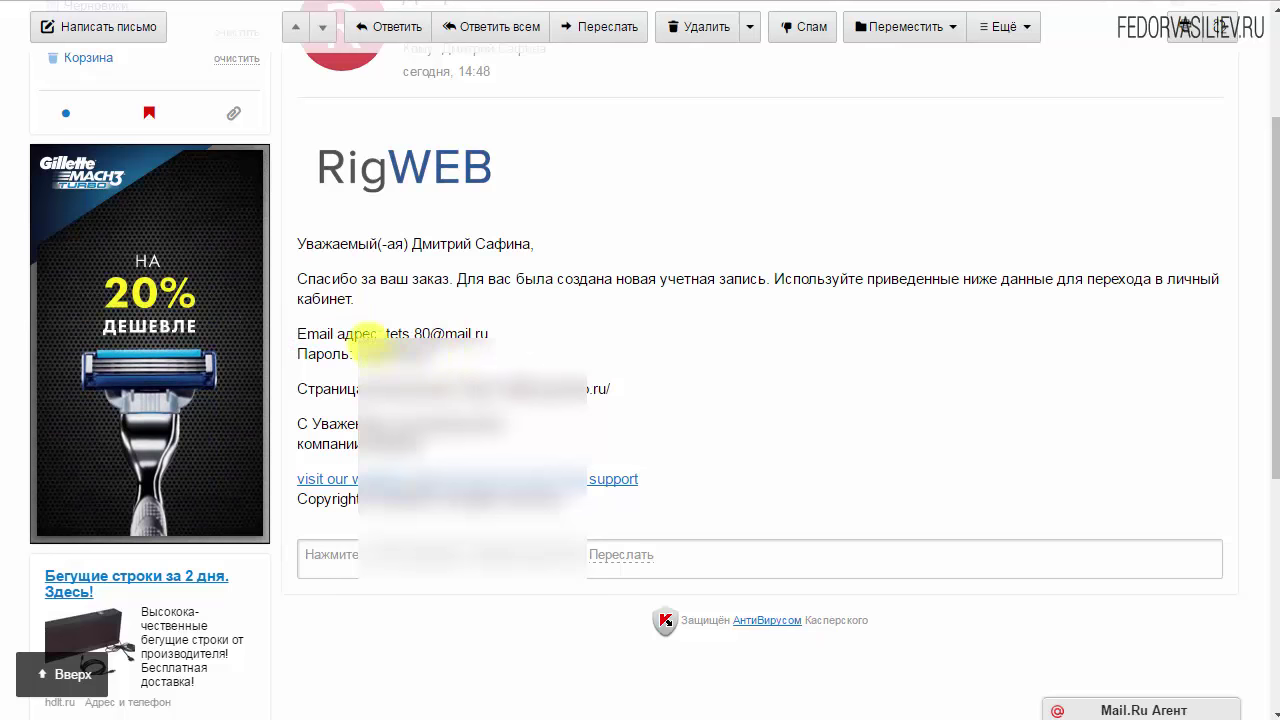
left_click_drag(468, 388, 632, 389)
left_click(551, 388)
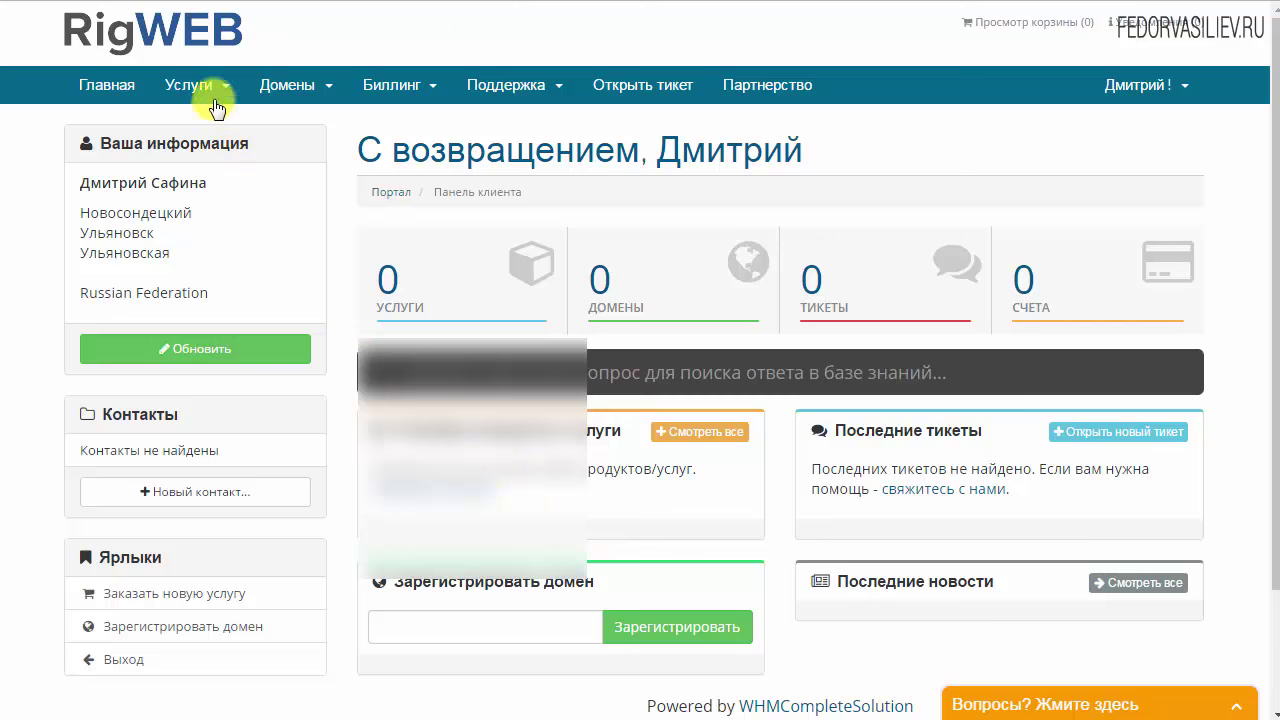
Order the Rig-1 plan from the 'Виртуальный хостинг (Shared)' category
left_click(211, 86)
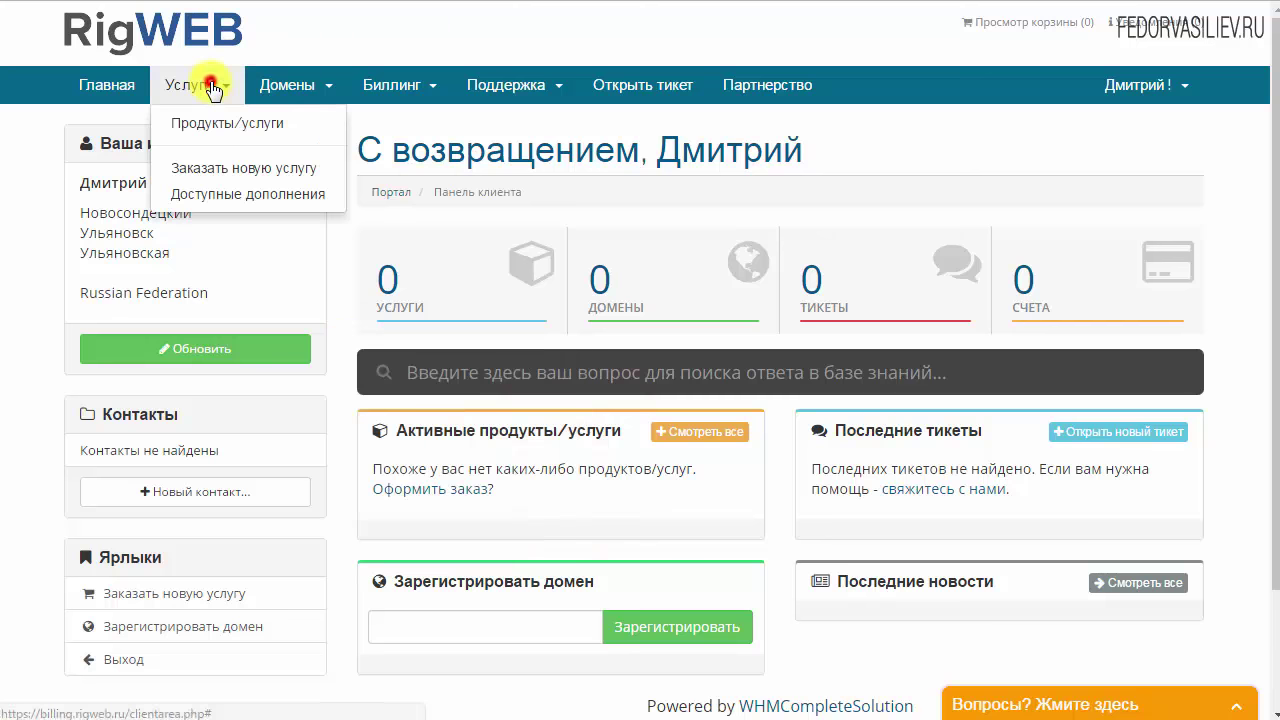
left_click(332, 176)
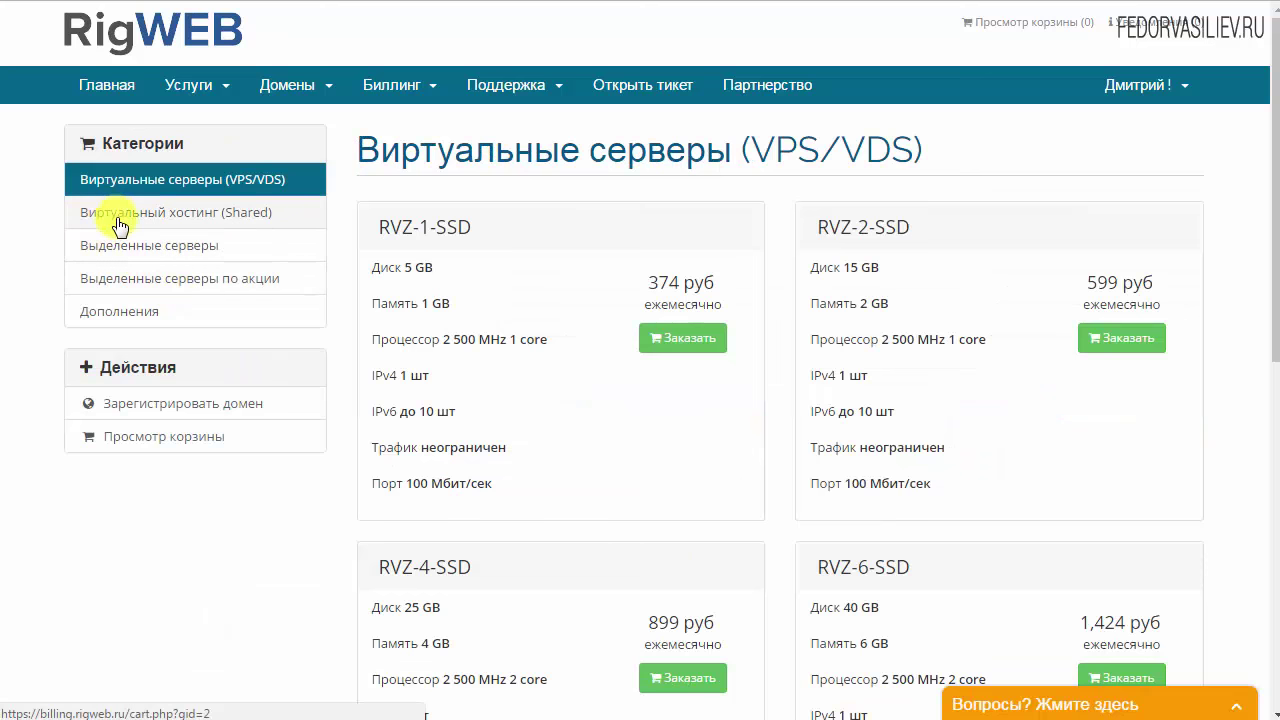
left_click(217, 216)
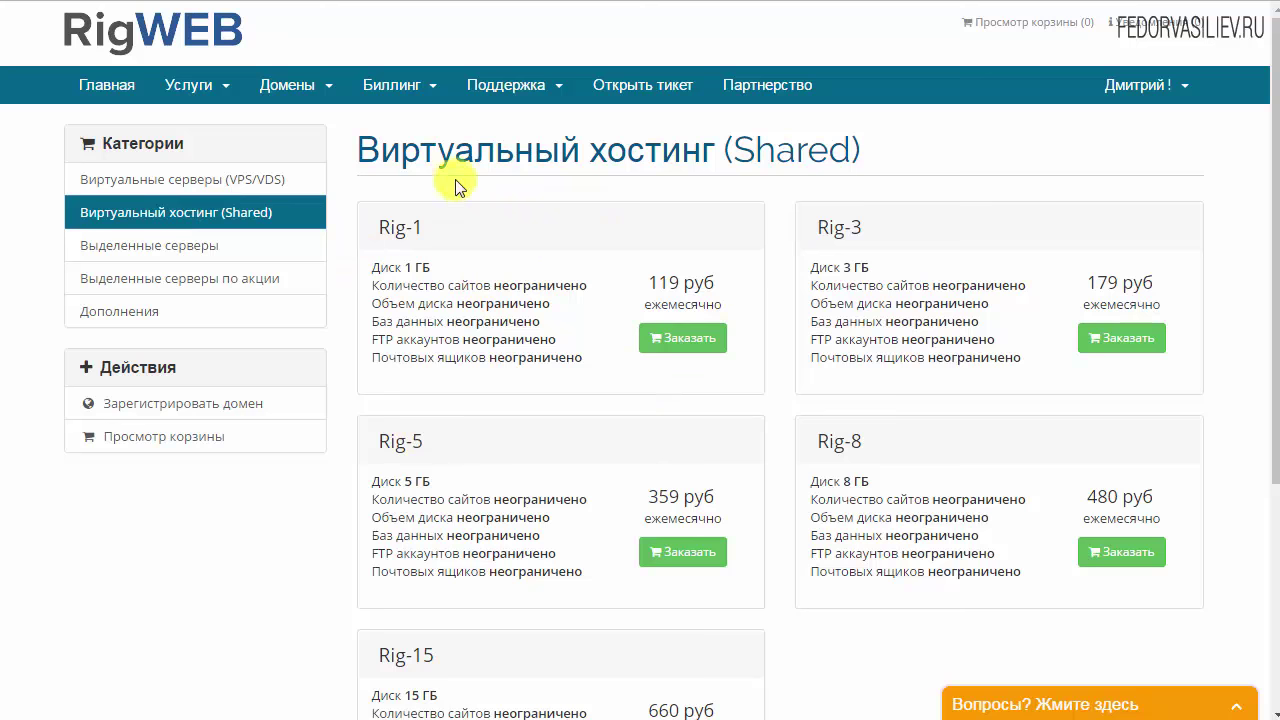
left_click(680, 338)
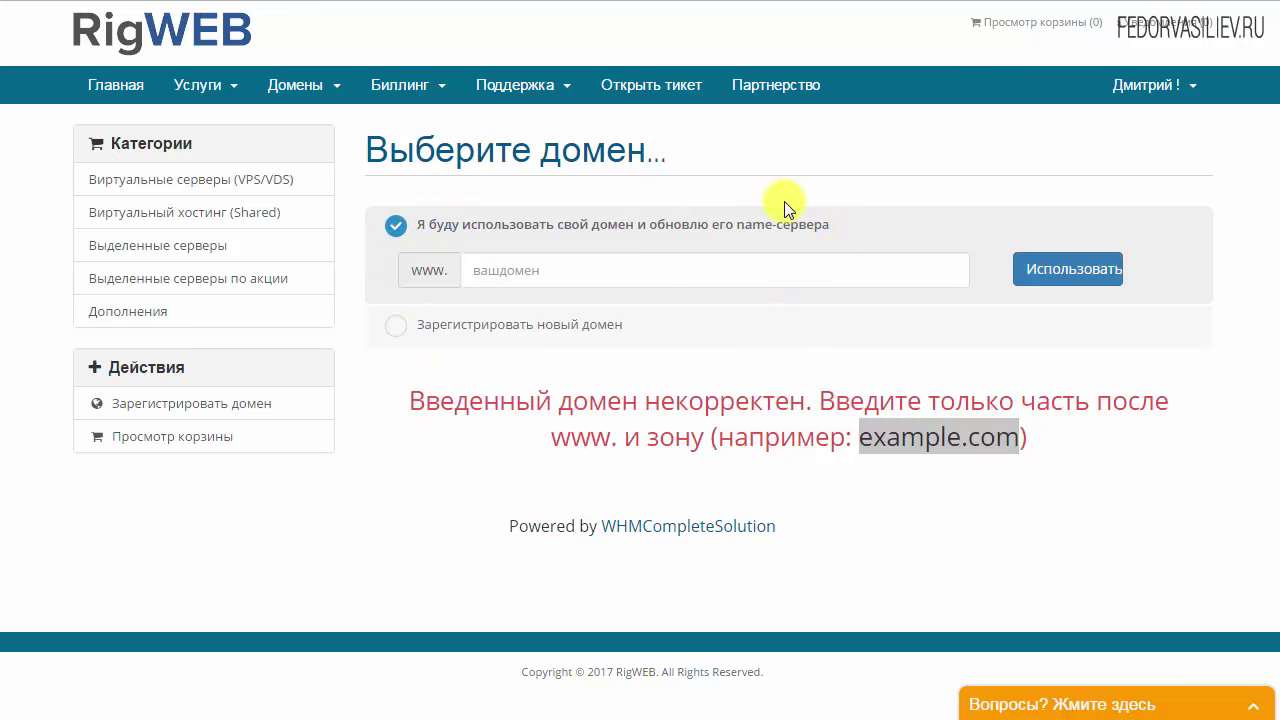
left_click(497, 276)
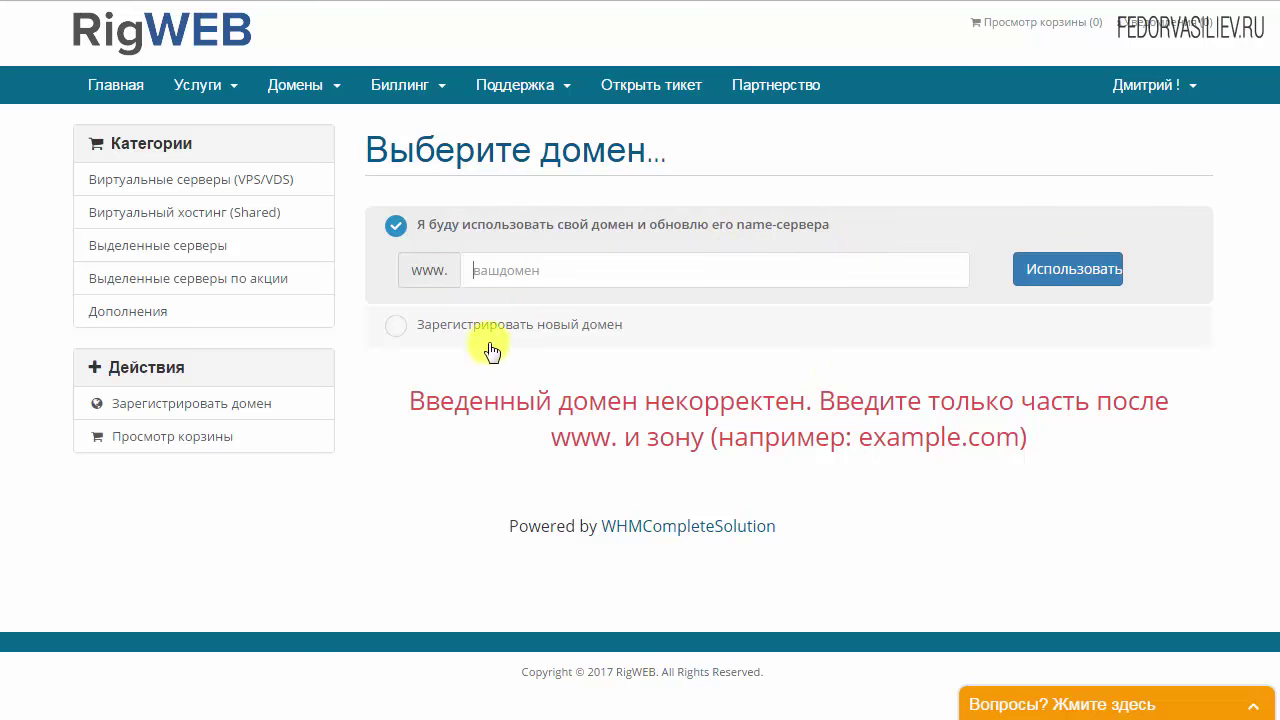
left_click(395, 328)
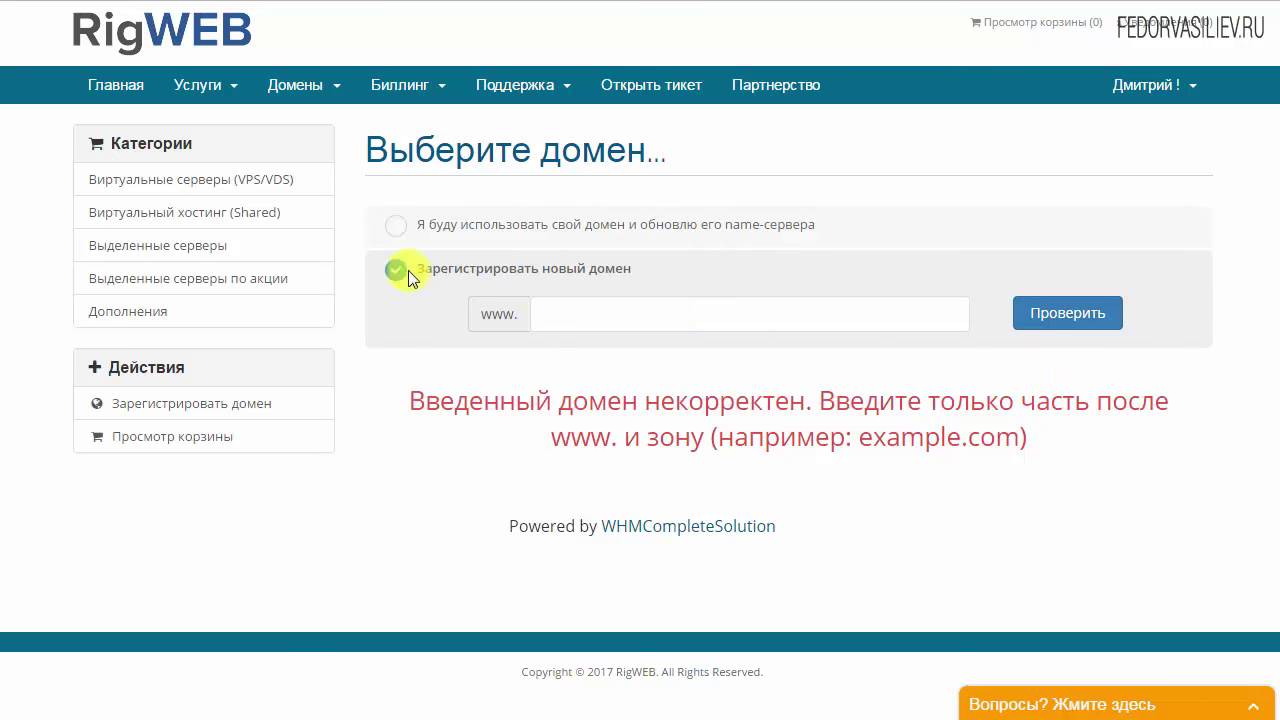
left_click(396, 229)
right_click(488, 280)
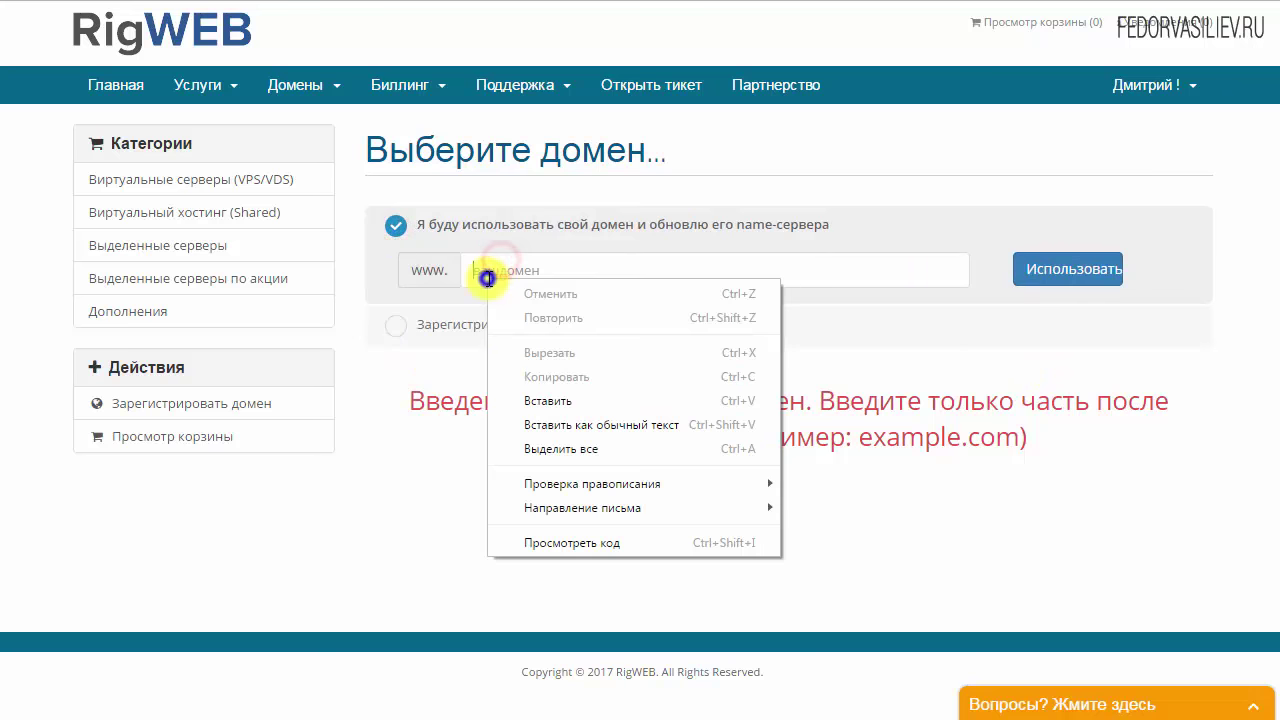
left_click(548, 401)
Keep the own-domain option with example.com and submit it via 'Использовать'
left_click_drag(580, 272, 460, 272)
left_click(613, 318)
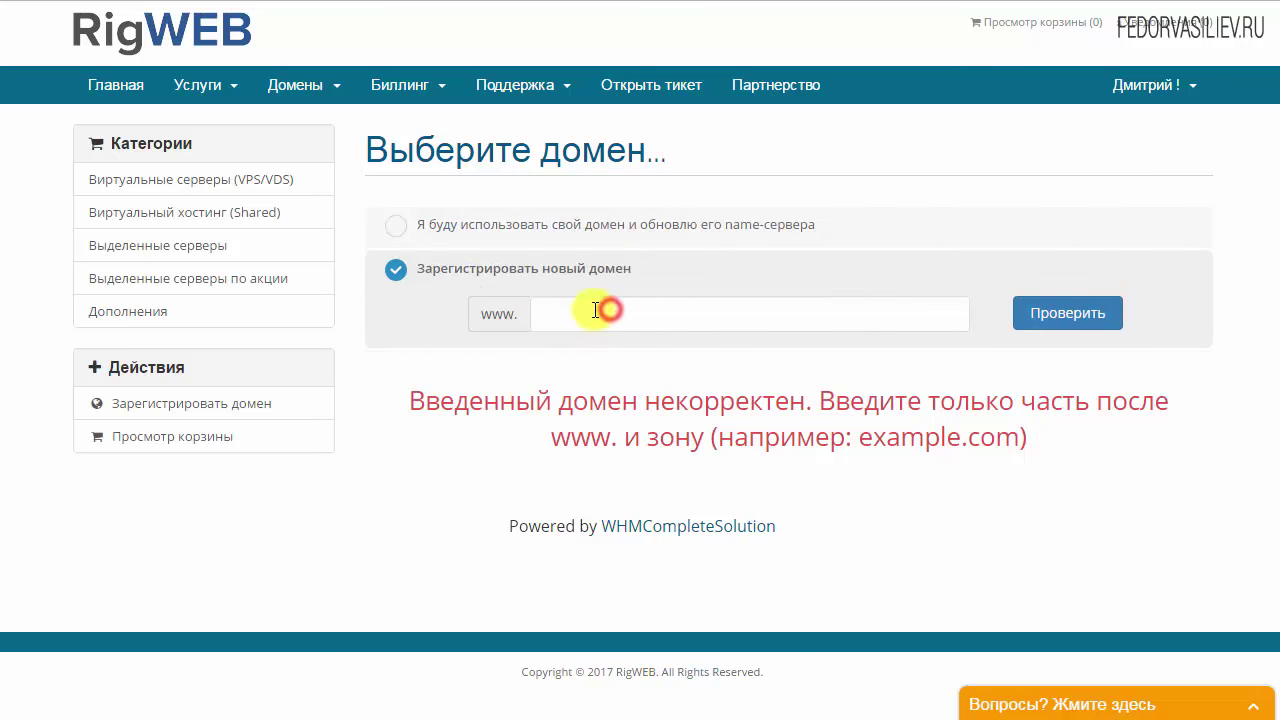
left_click(395, 225)
left_click(578, 266)
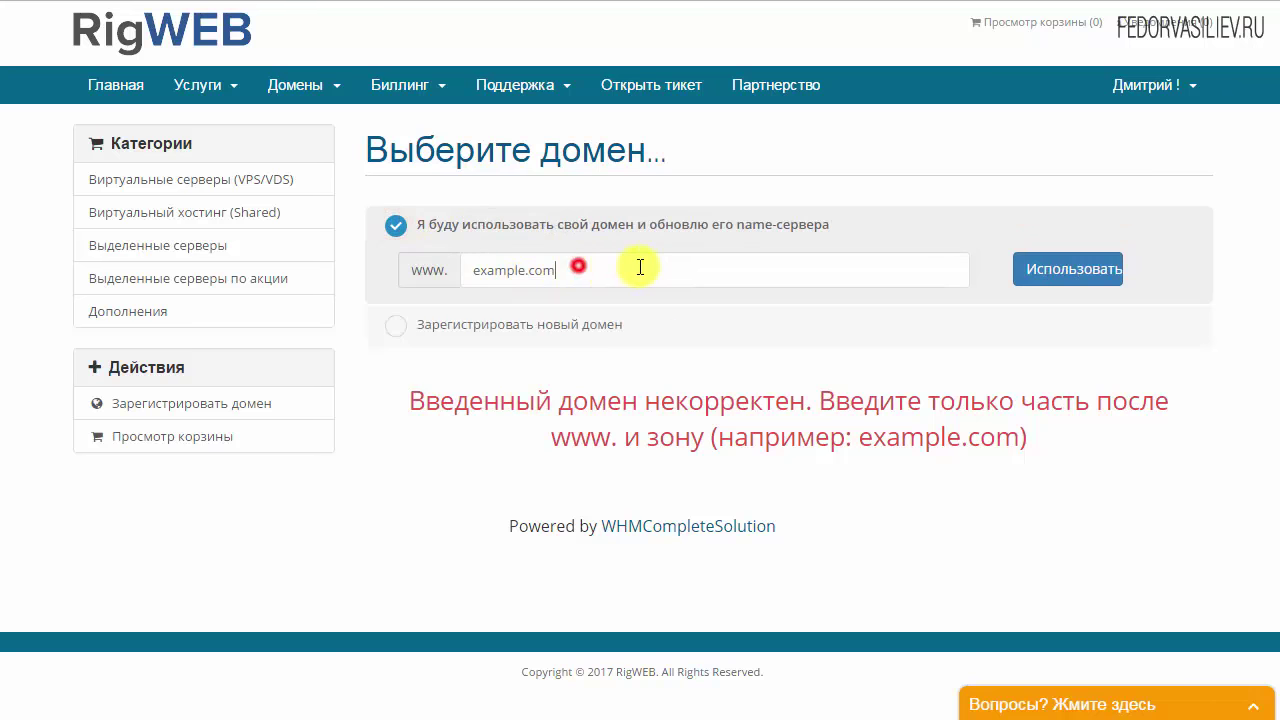
left_click_drag(583, 272, 463, 271)
left_click(590, 270)
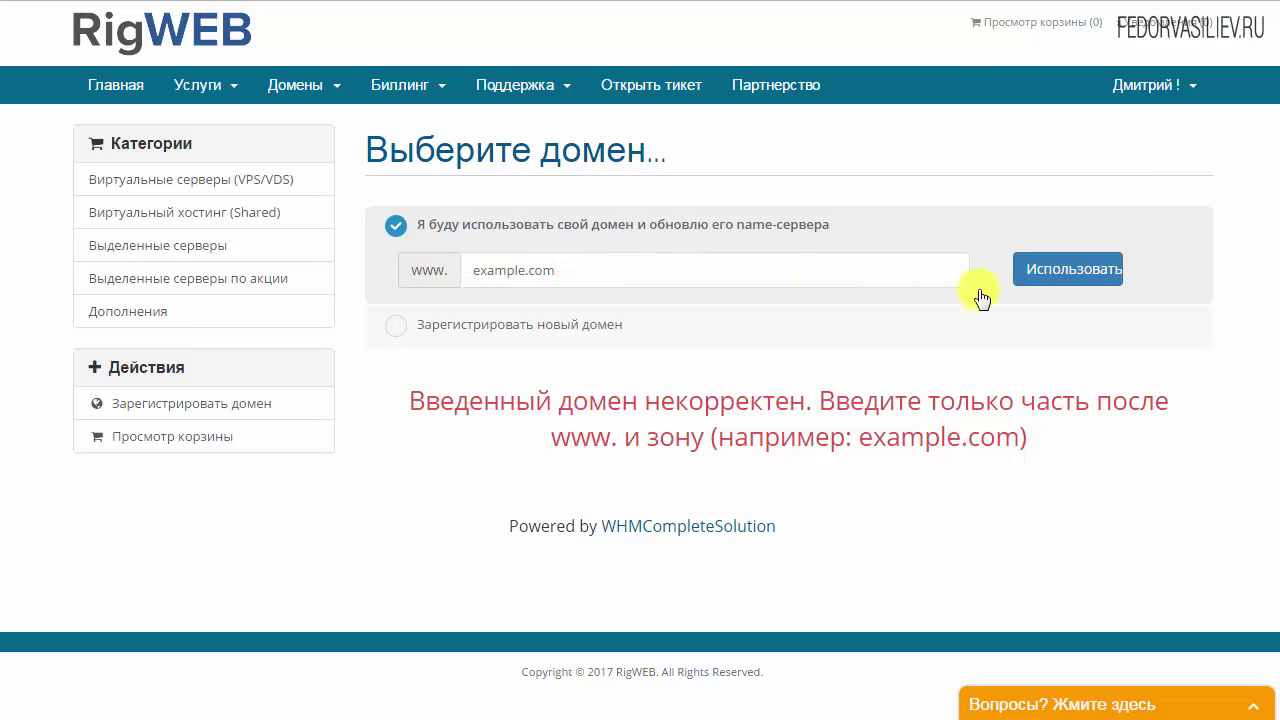
left_click(1053, 272)
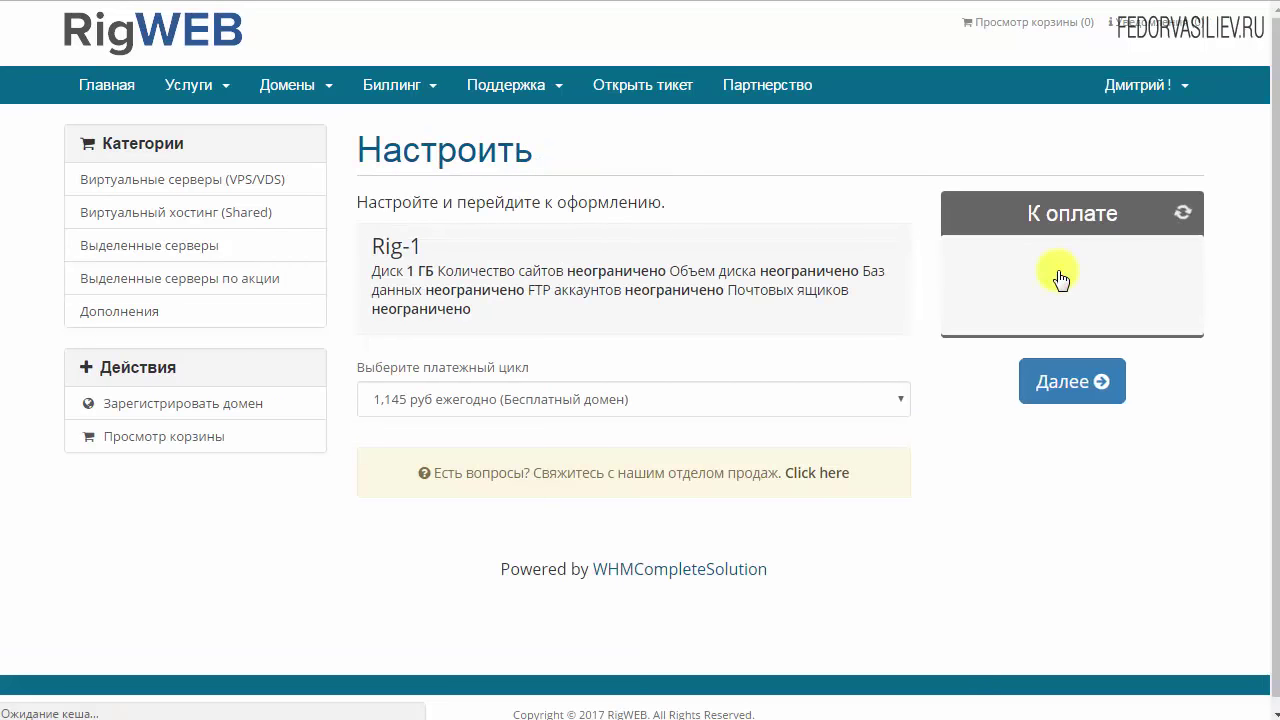
Choose the '119 руб ежемесячно' billing cycle for Rig-1 and proceed through the cart to checkout
left_click(380, 400)
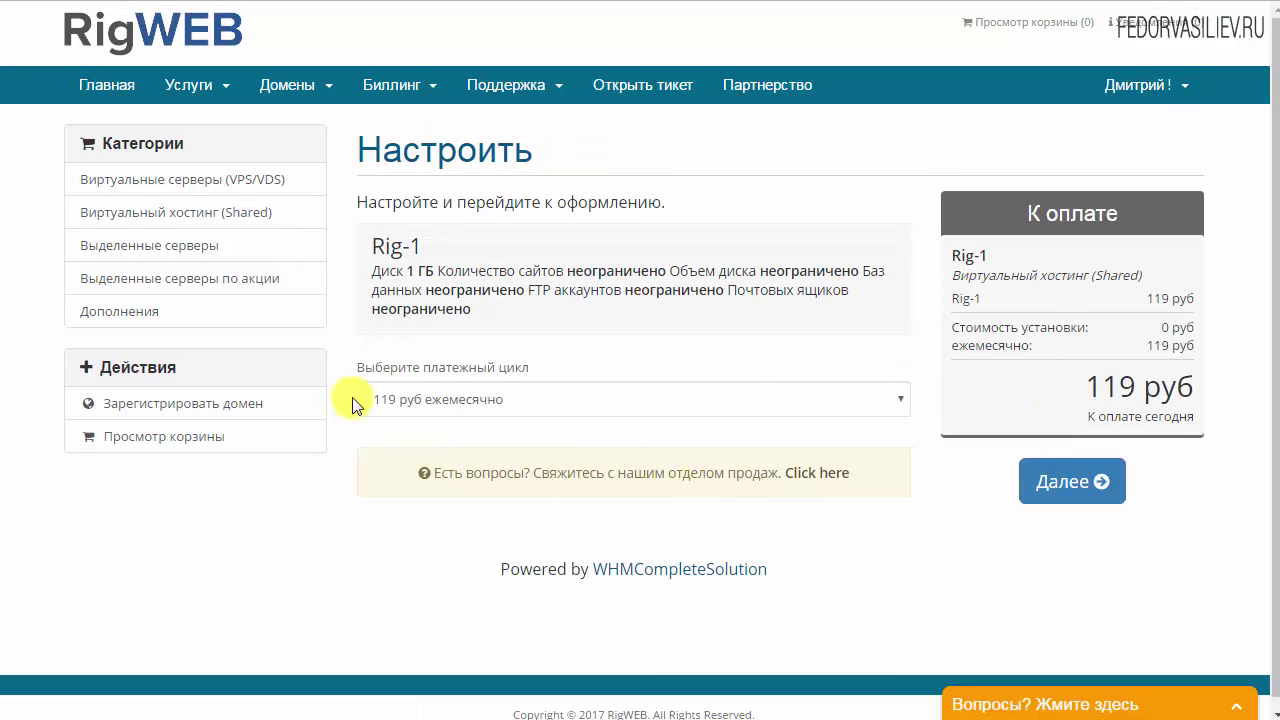
left_click(474, 410)
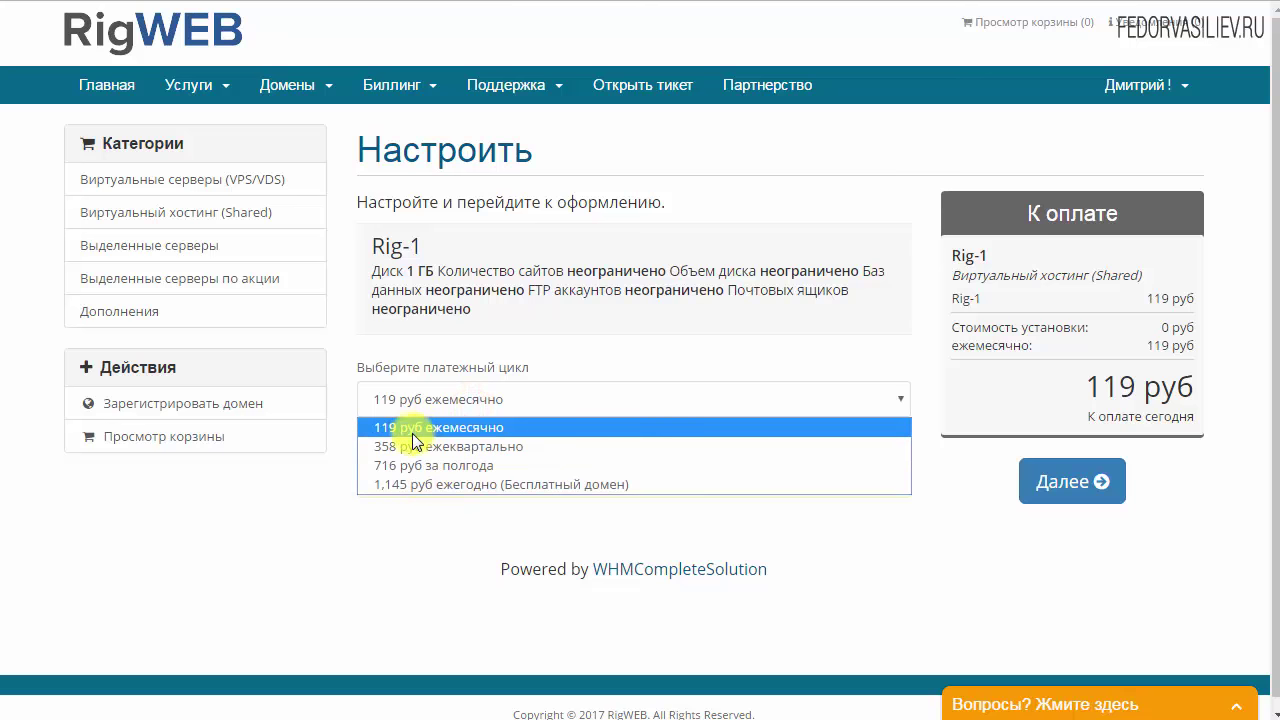
left_click(470, 428)
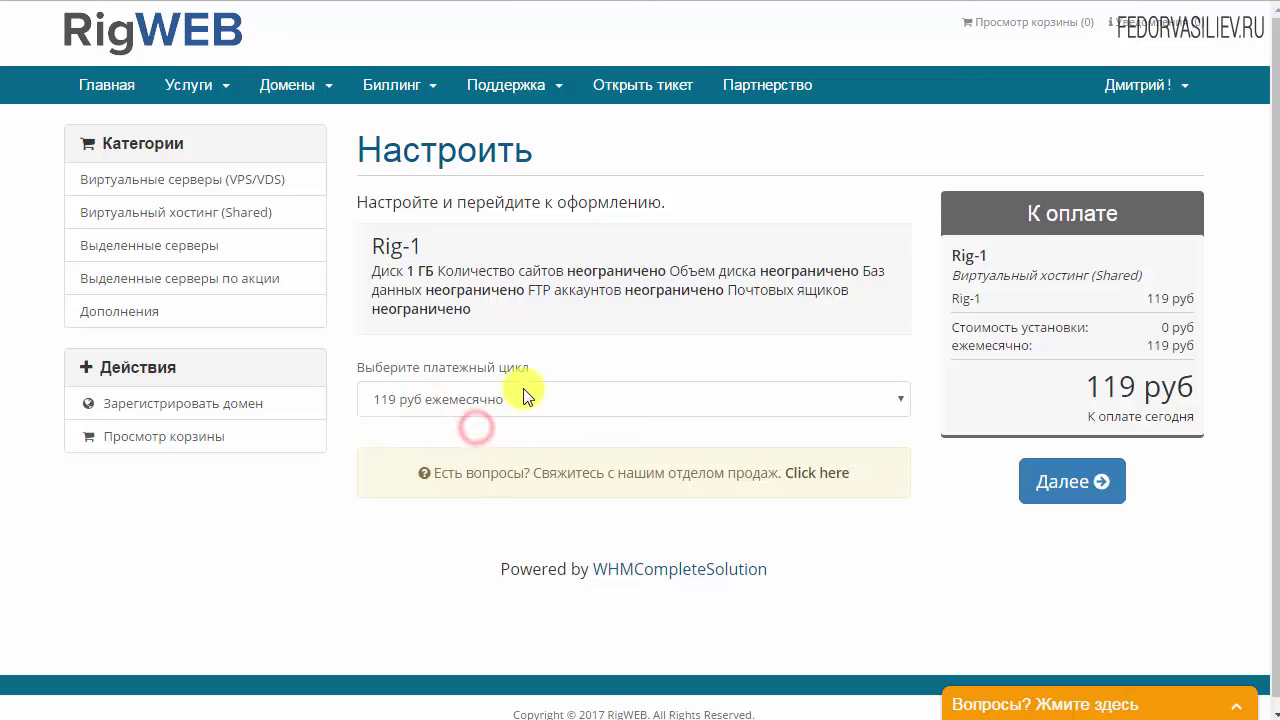
left_click(1056, 481)
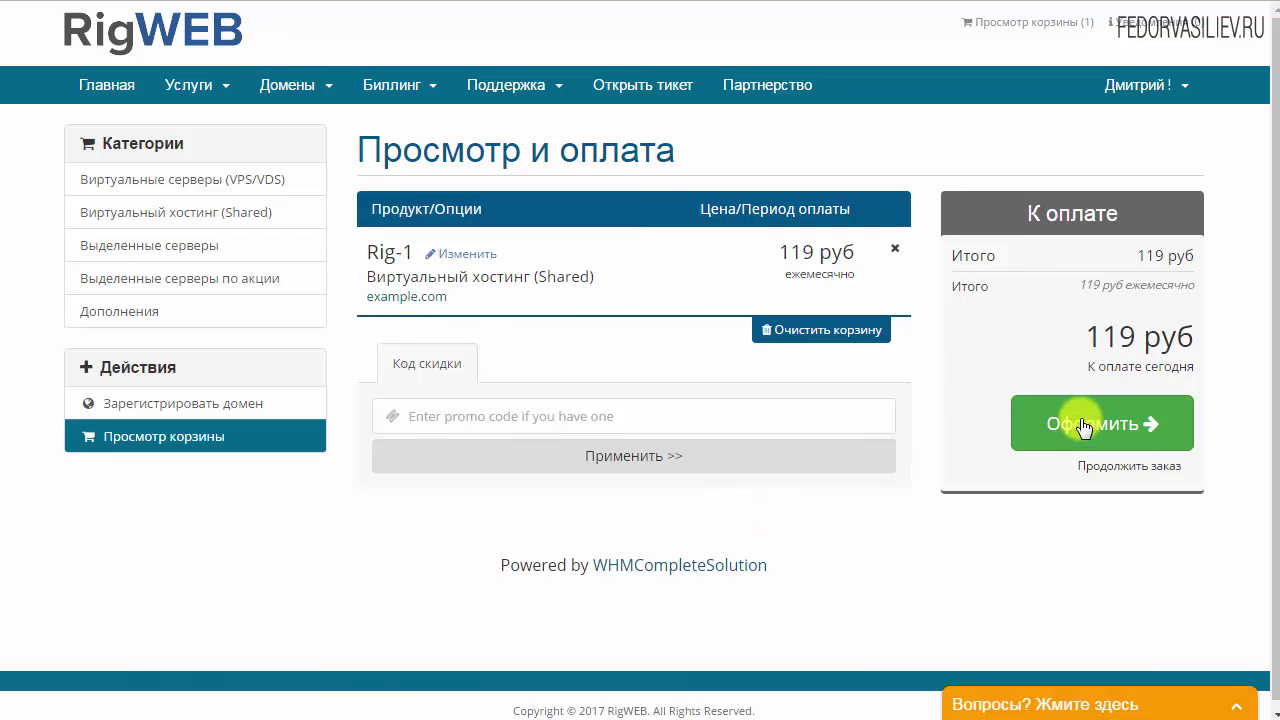
left_click(1094, 431)
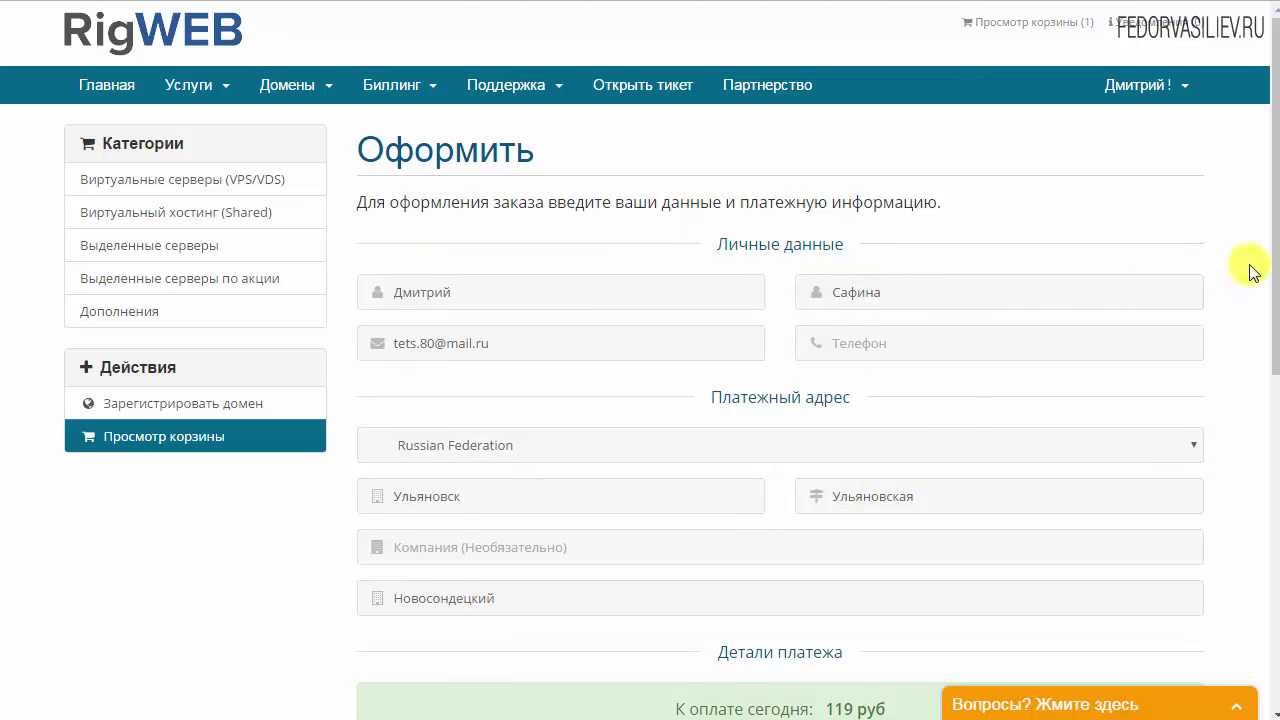
Paste a trial-period request into 'Дополнительная информация', accept the terms and complete the order
left_click_drag(1275, 265, 1275, 503)
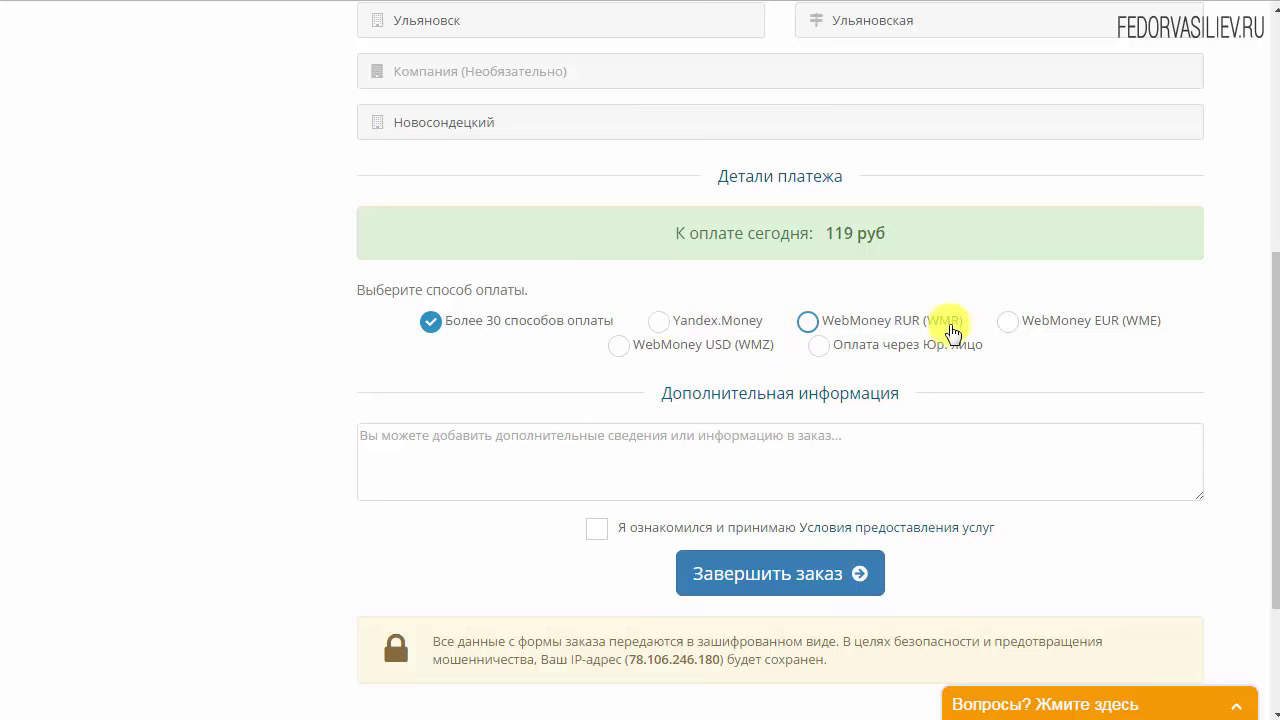
left_click(580, 463)
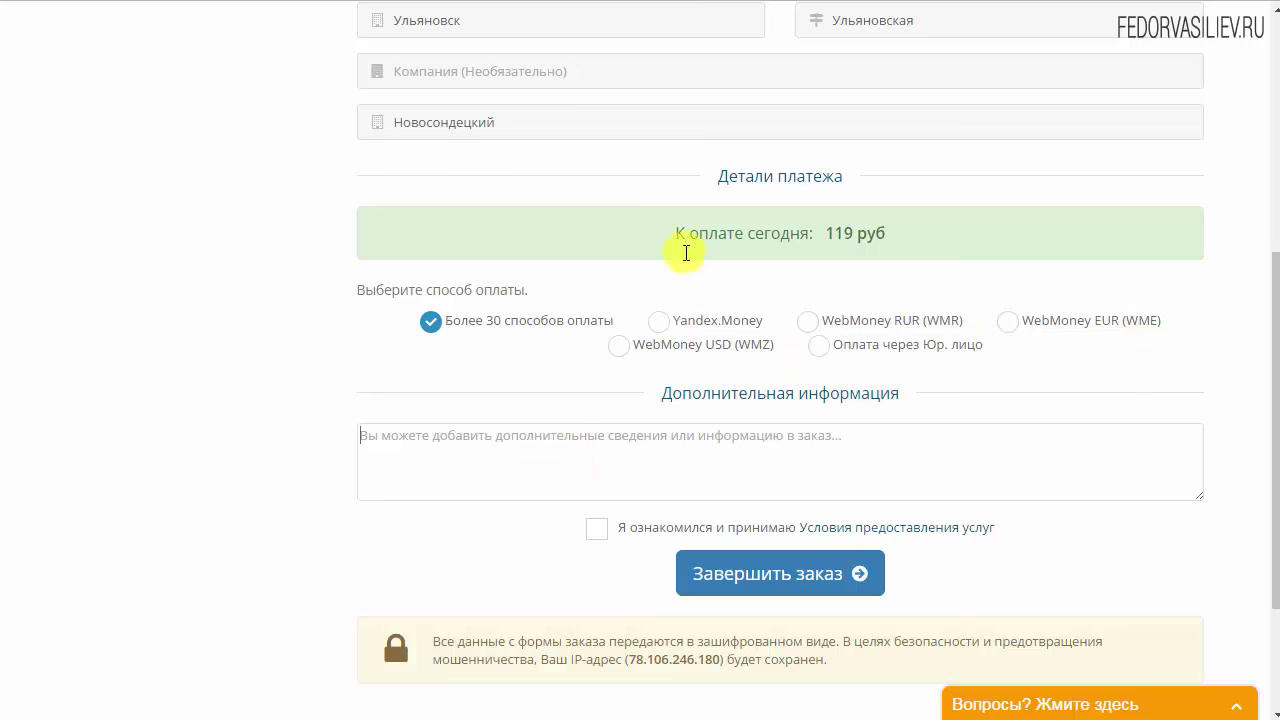
left_click(397, 454)
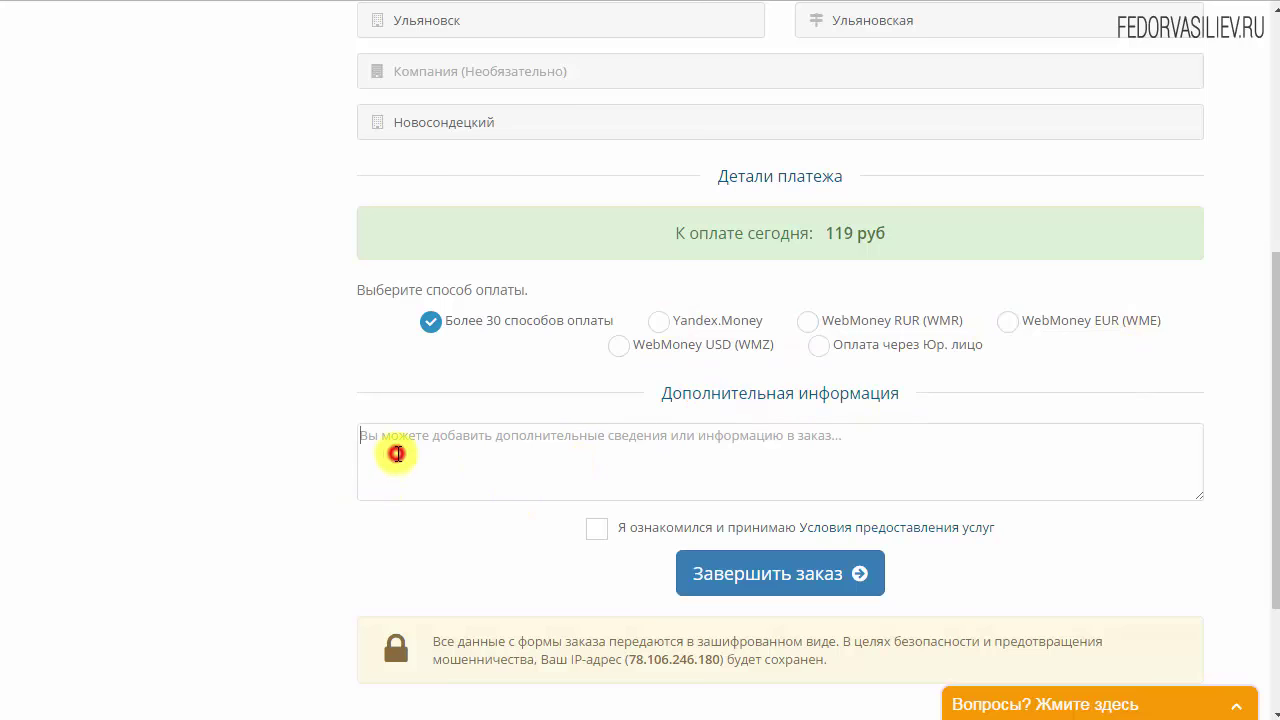
type("мне нужен тестовый период")
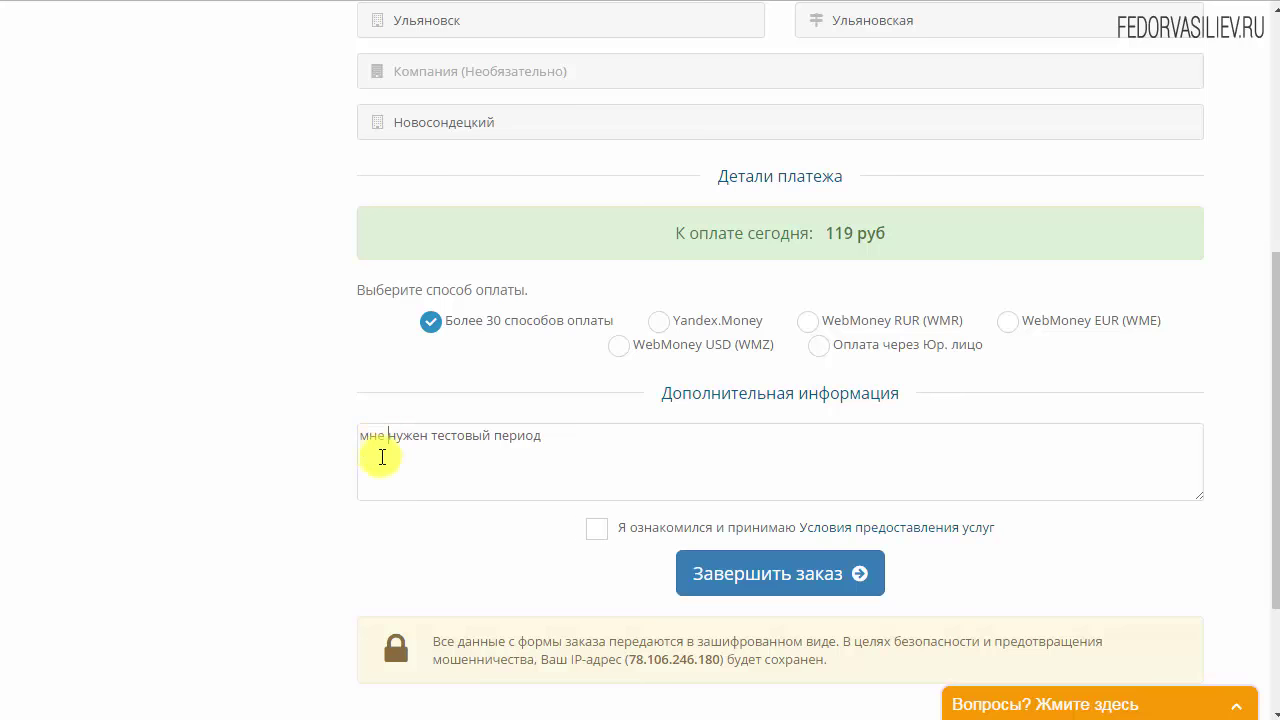
left_click(557, 430)
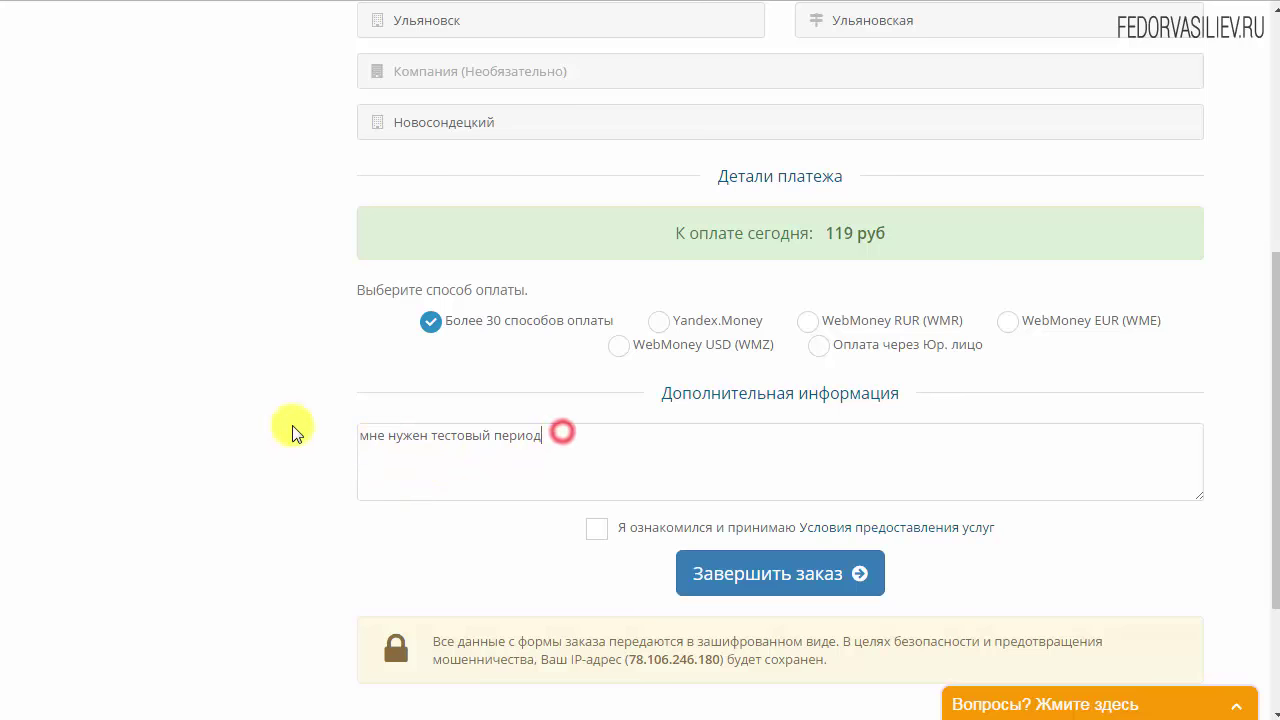
left_click(596, 534)
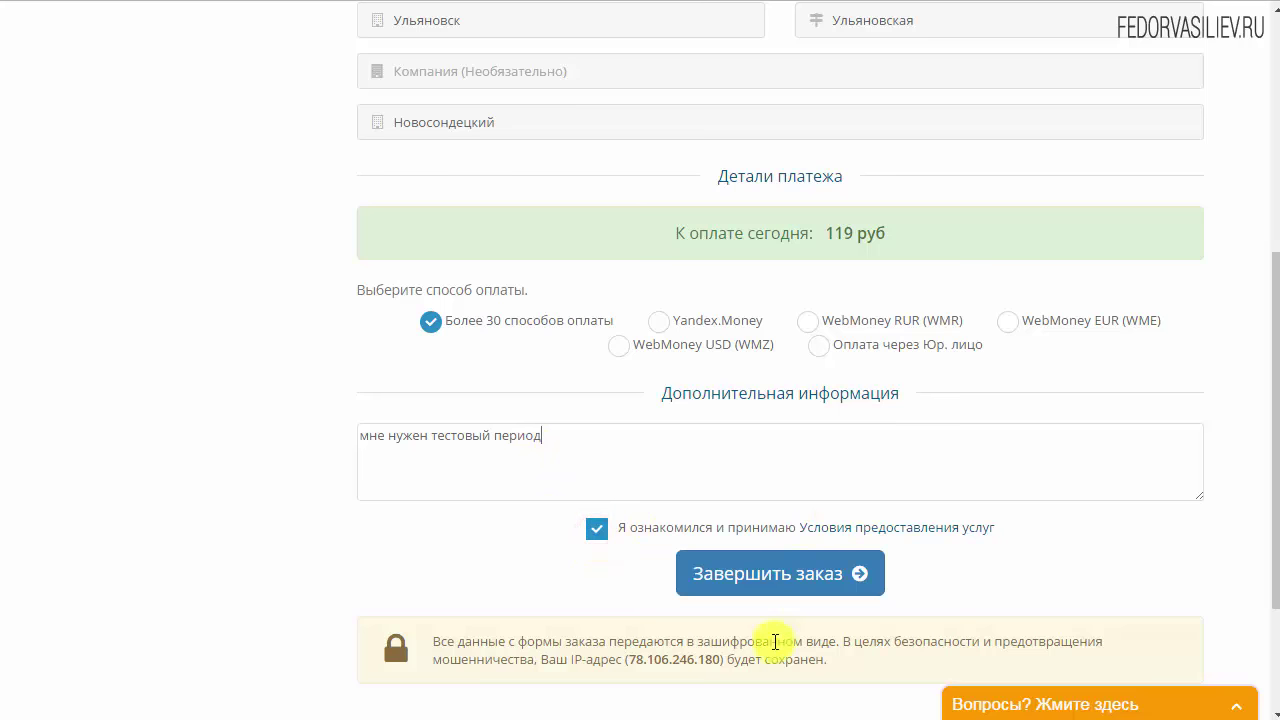
left_click(793, 575)
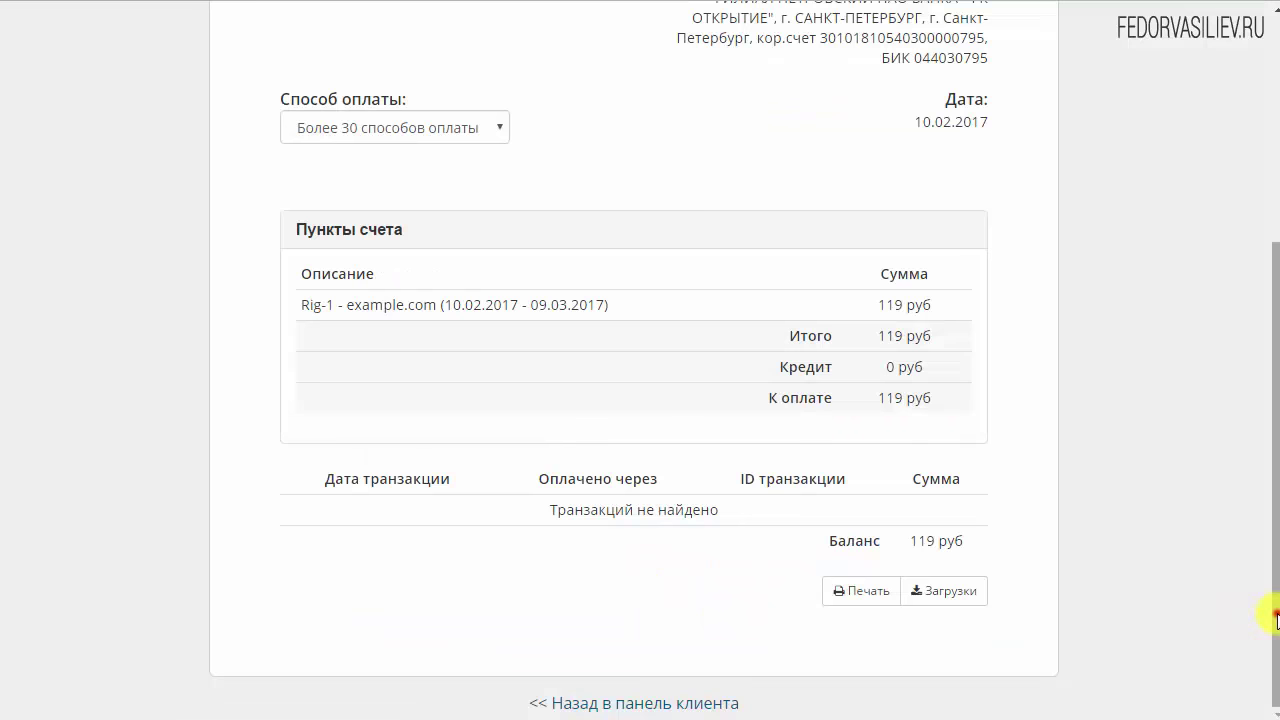
left_click_drag(1276, 618, 1257, 386)
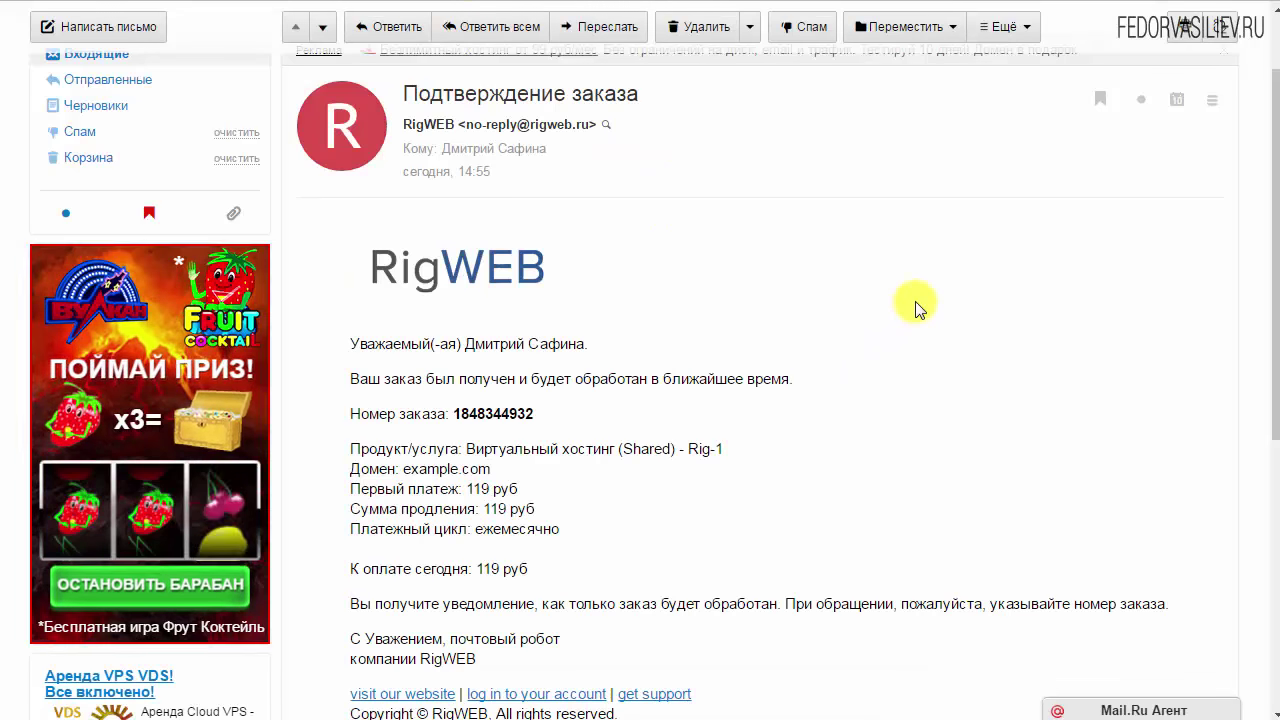
Open the hosting account details email and find its login and password lines
scroll(909, 300, "down", 3)
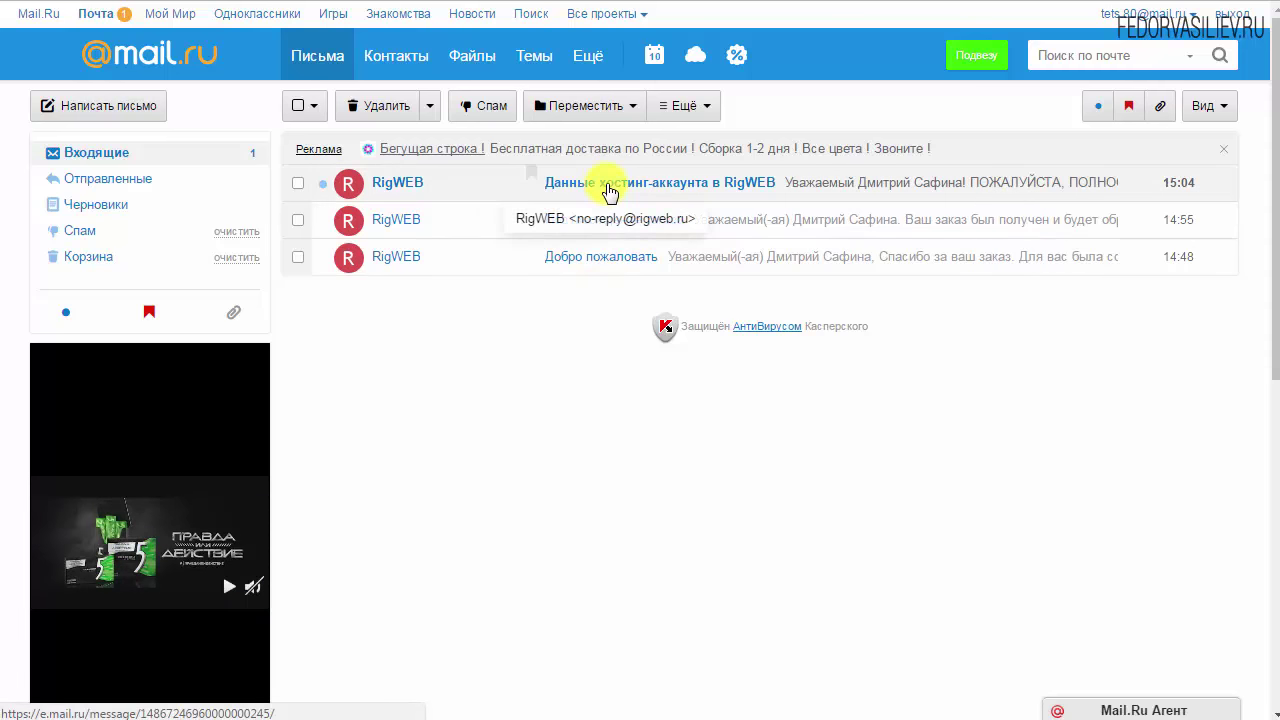
left_click(605, 190)
scroll(908, 326, "down", 2)
scroll(908, 326, "down", 4)
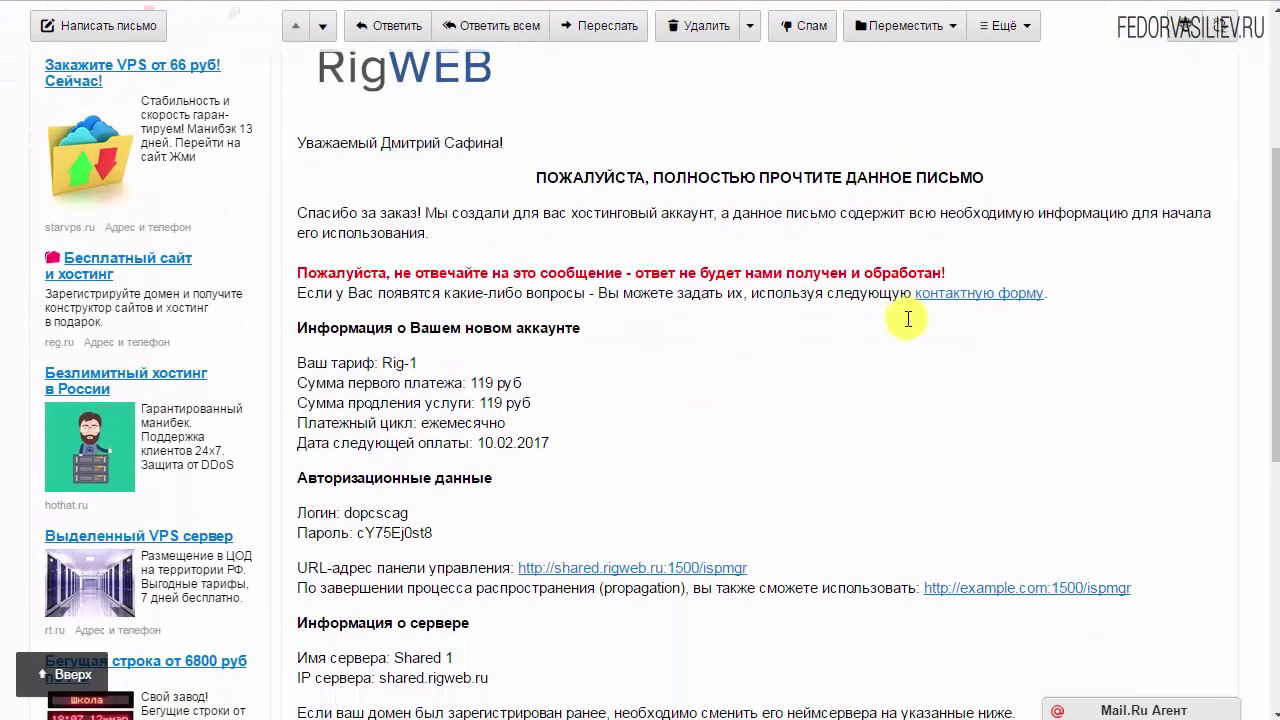
scroll(908, 326, "down", 1)
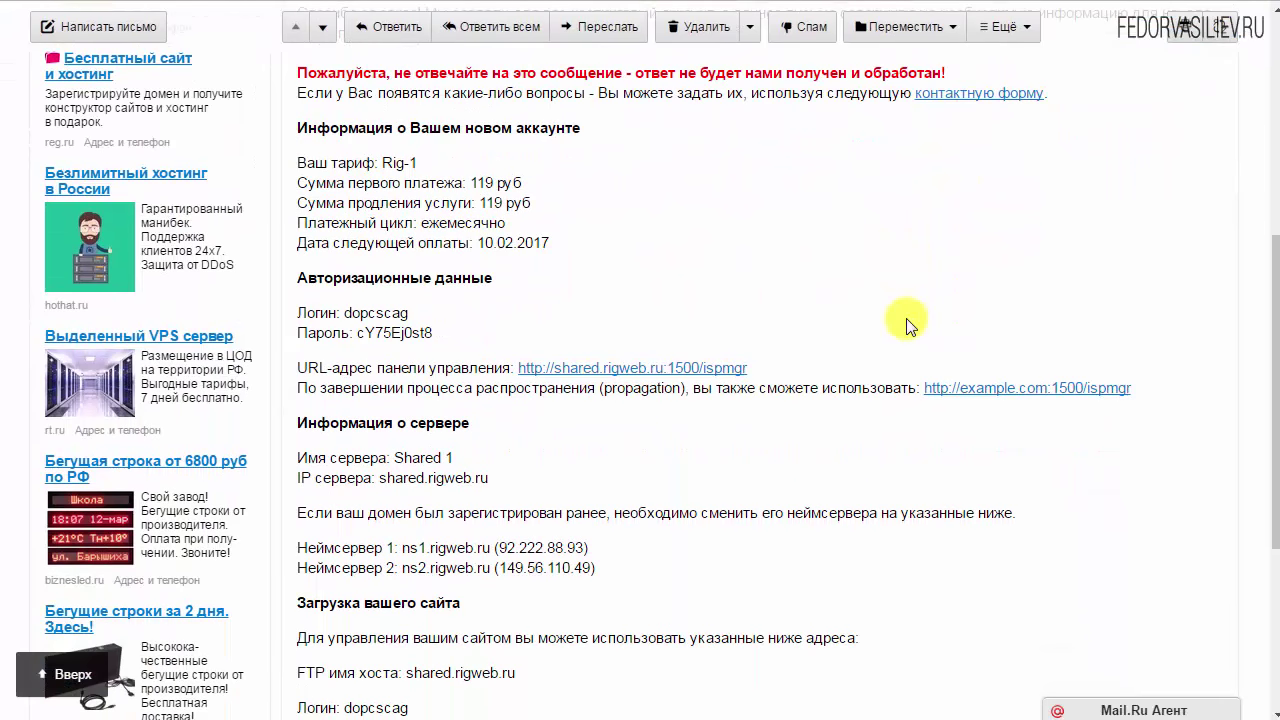
left_click_drag(437, 335, 349, 313)
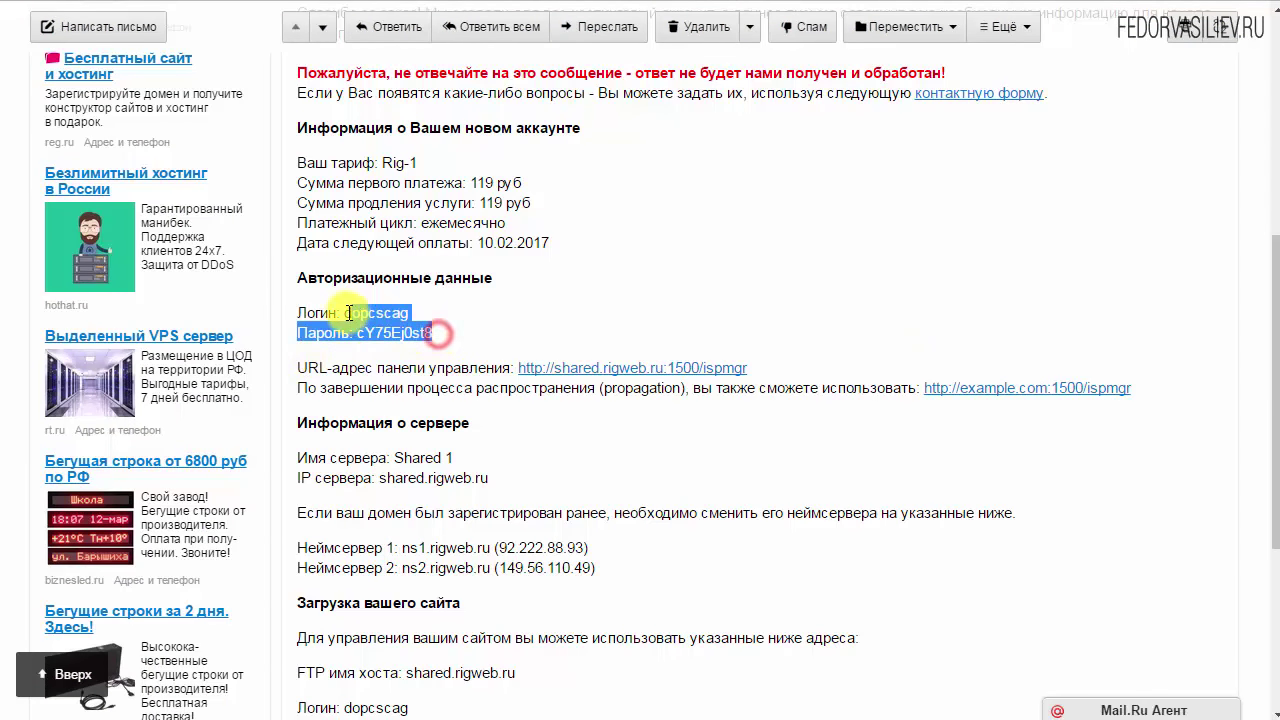
left_click(360, 331)
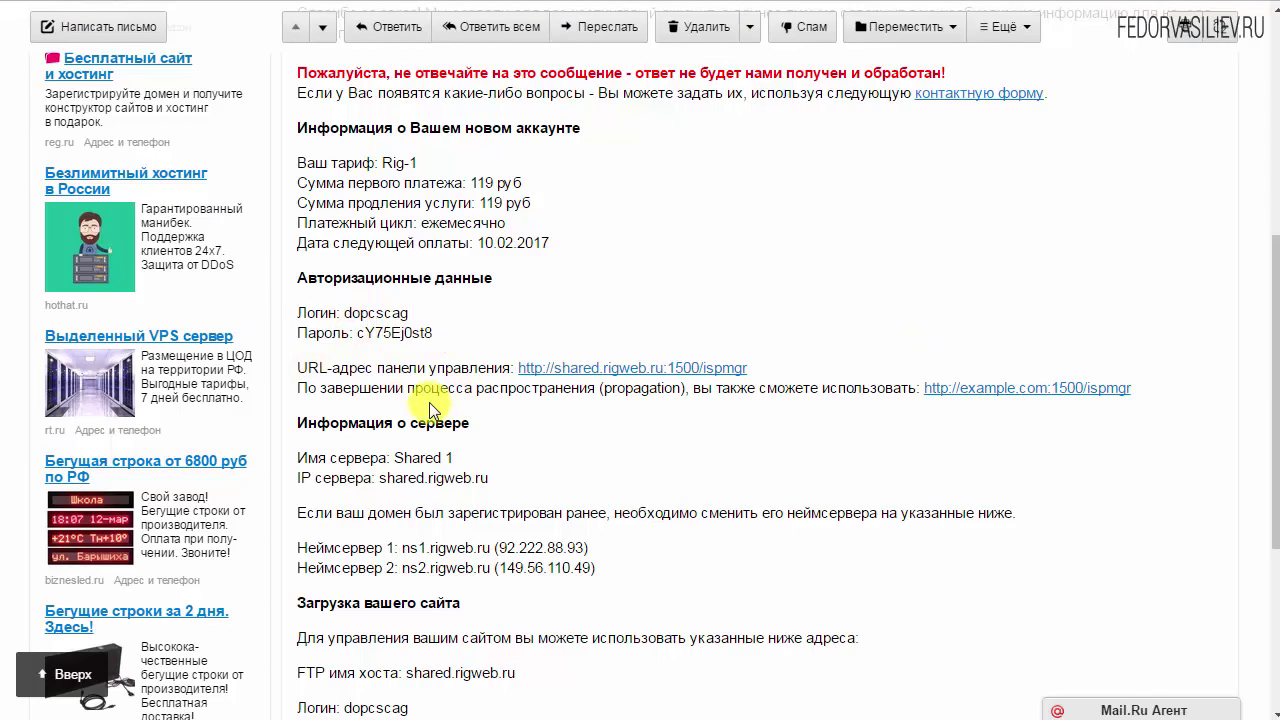
Follow the ISPmanager control-panel address and select the account login value
left_click_drag(340, 368, 446, 368)
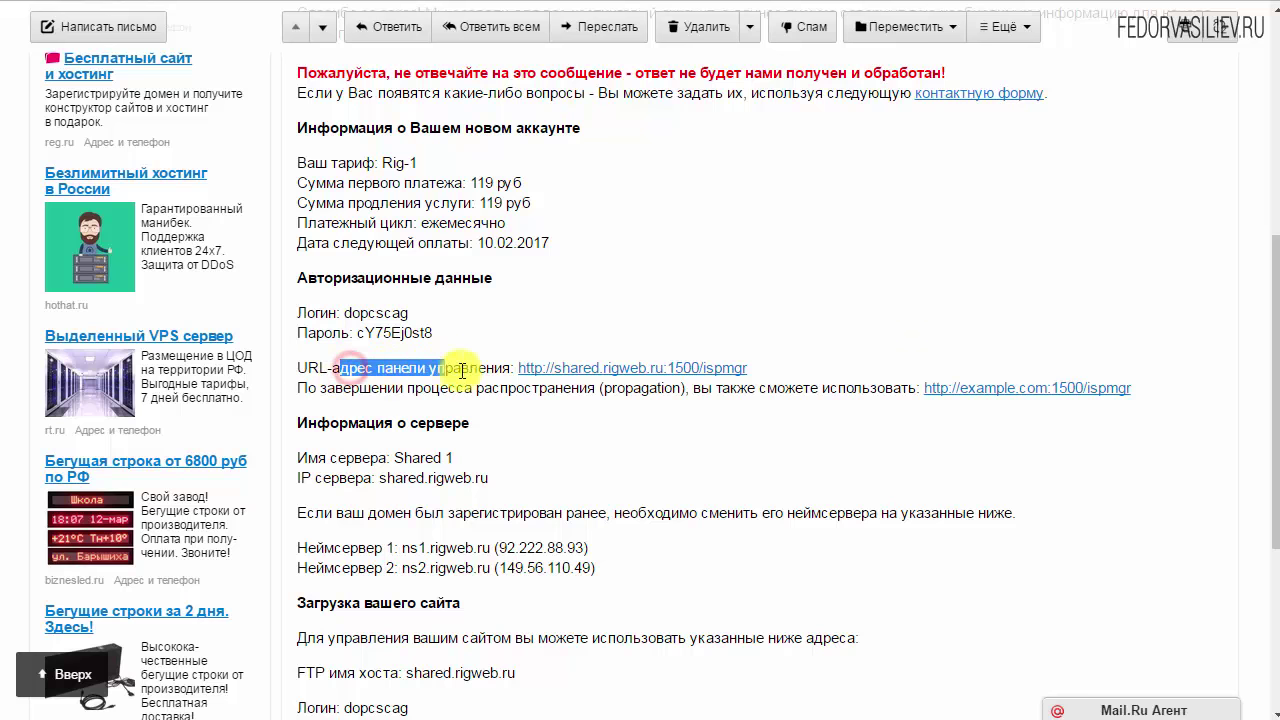
left_click(595, 370)
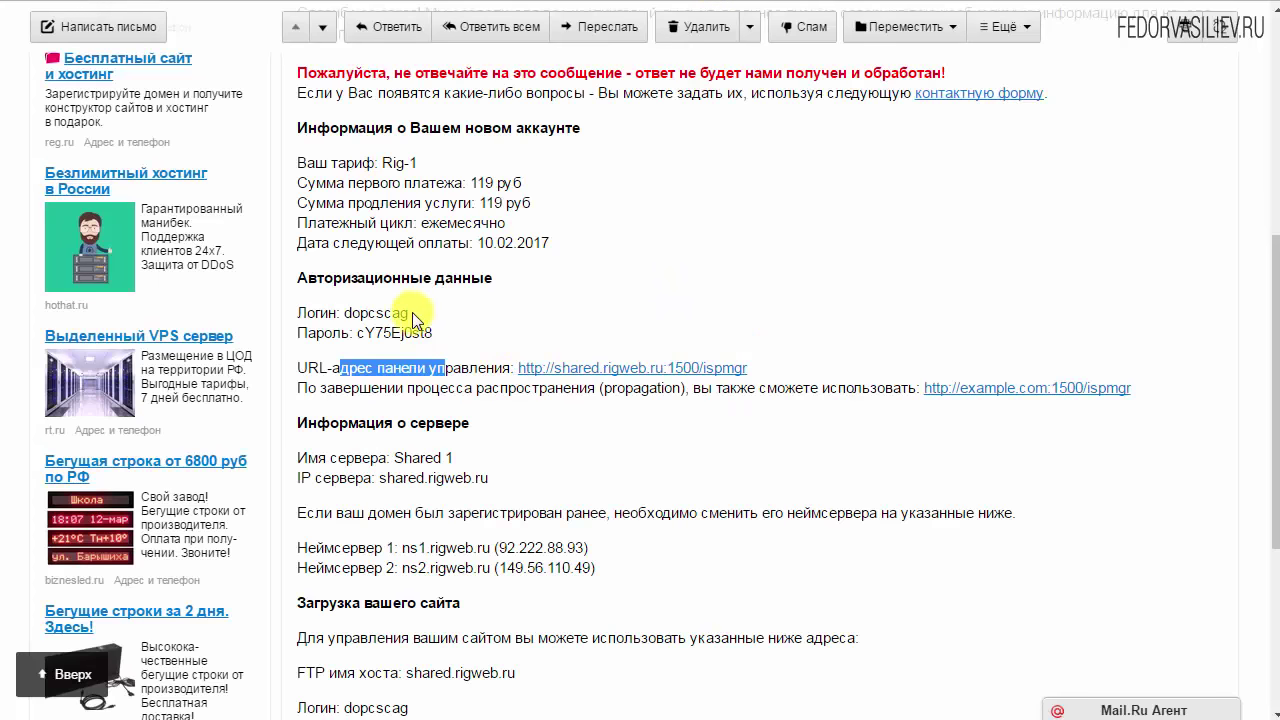
left_click_drag(411, 313, 339, 313)
Copy the account login from the e-mail into the ISPmanager Логин field
right_click(346, 313)
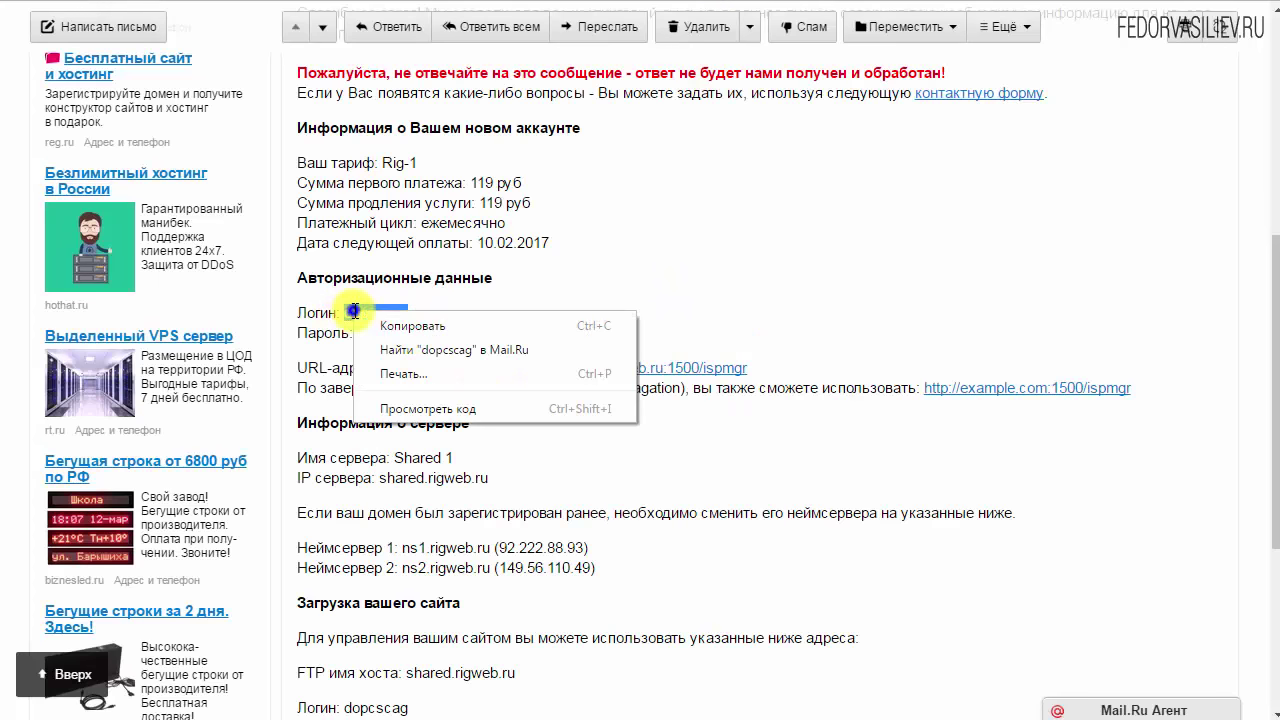
left_click(403, 329)
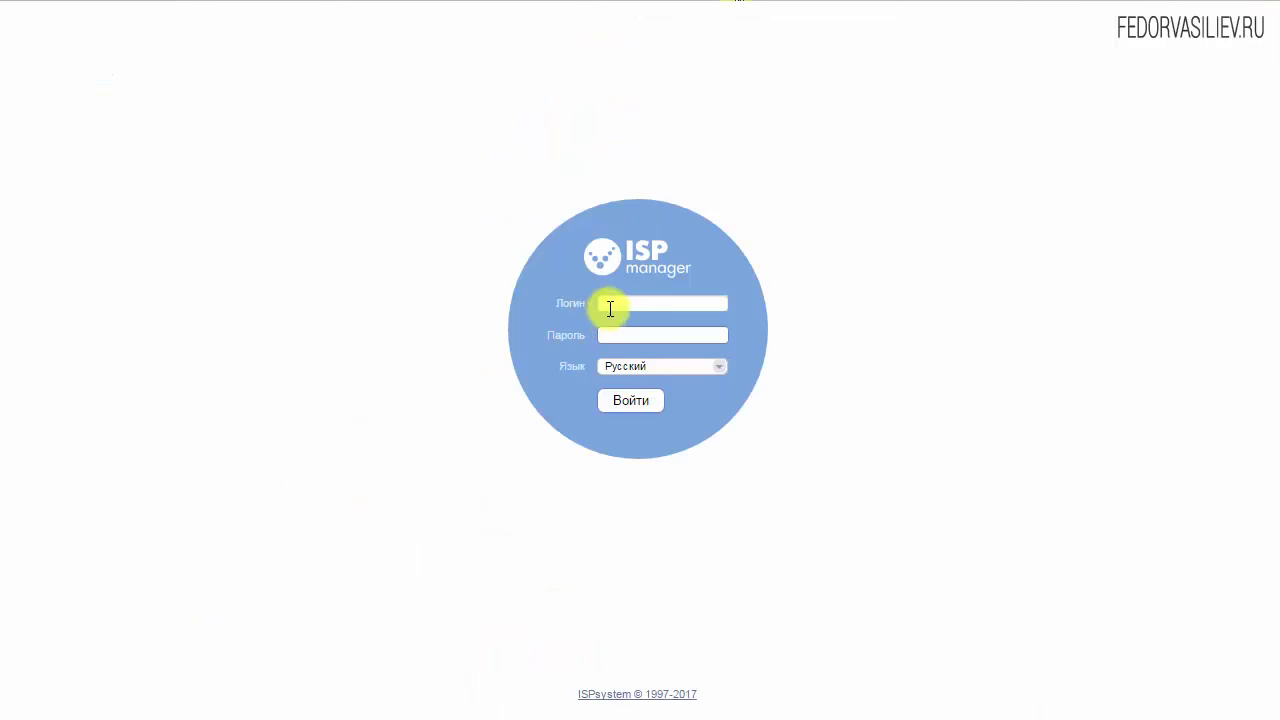
right_click(610, 306)
left_click(675, 426)
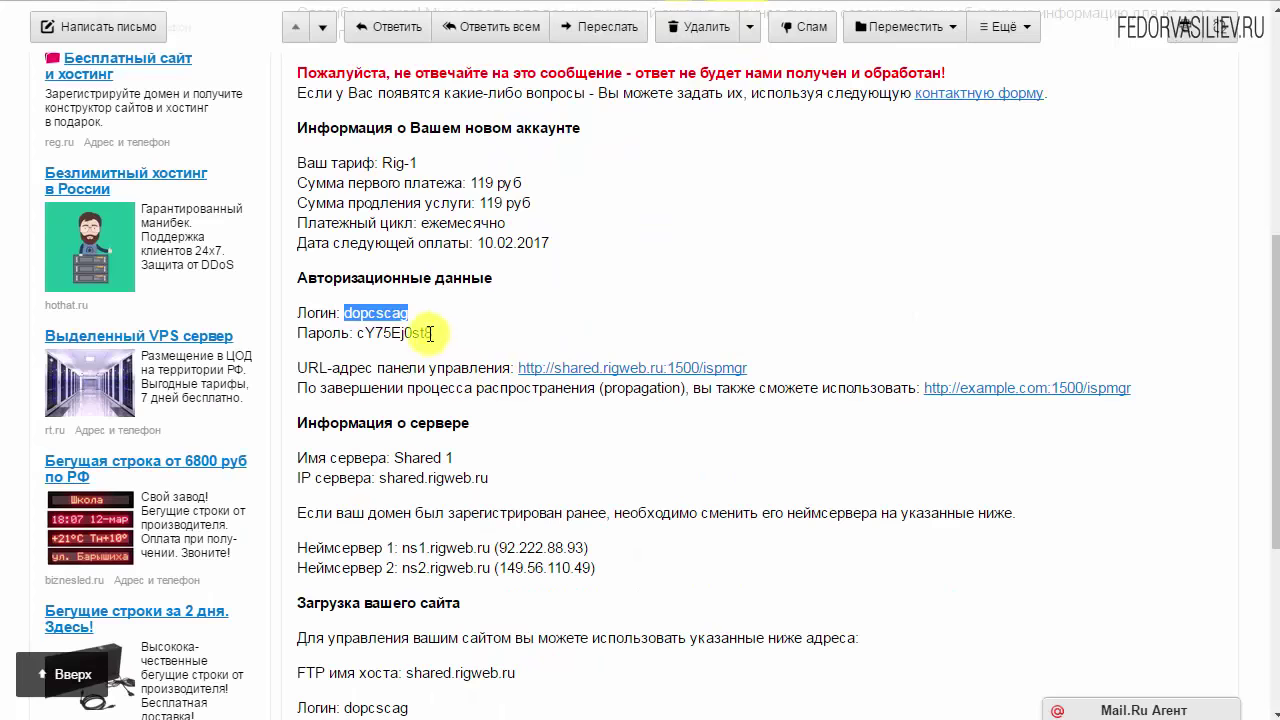
Copy the account password into the Пароль field and sign in with Войти
left_click_drag(435, 330, 348, 330)
right_click(345, 322)
left_click(425, 345)
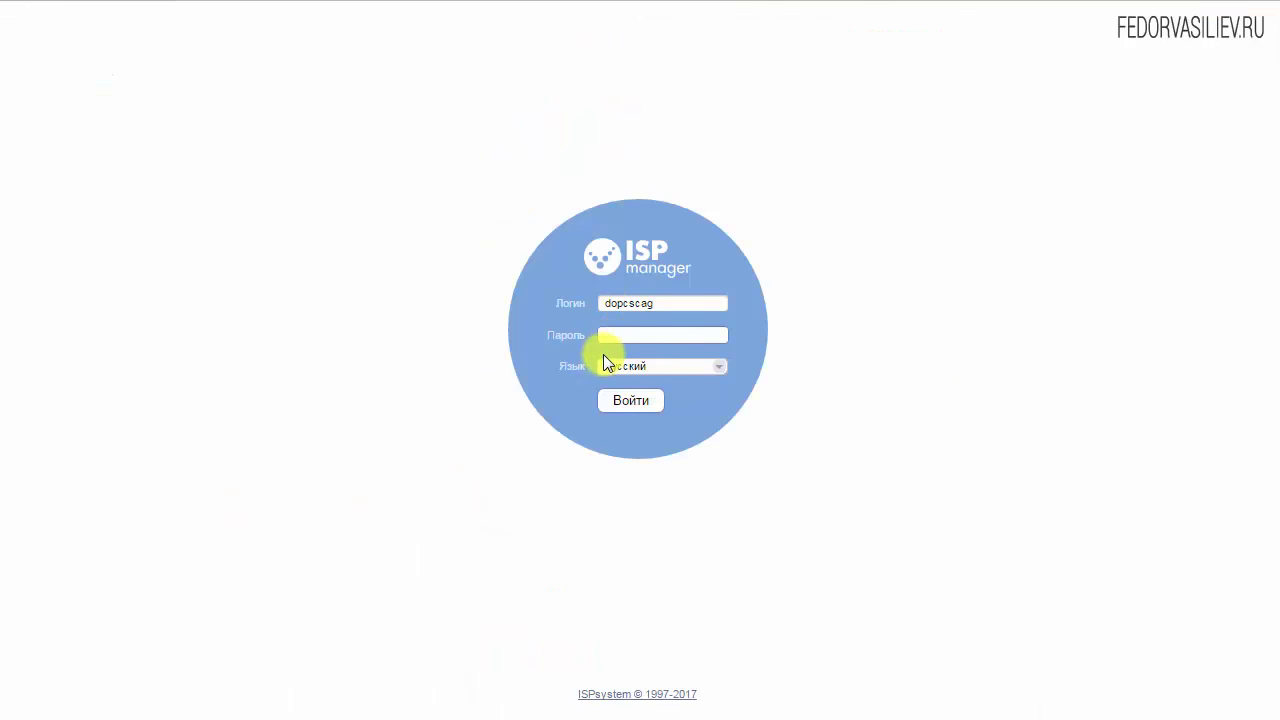
left_click(606, 334)
right_click(610, 338)
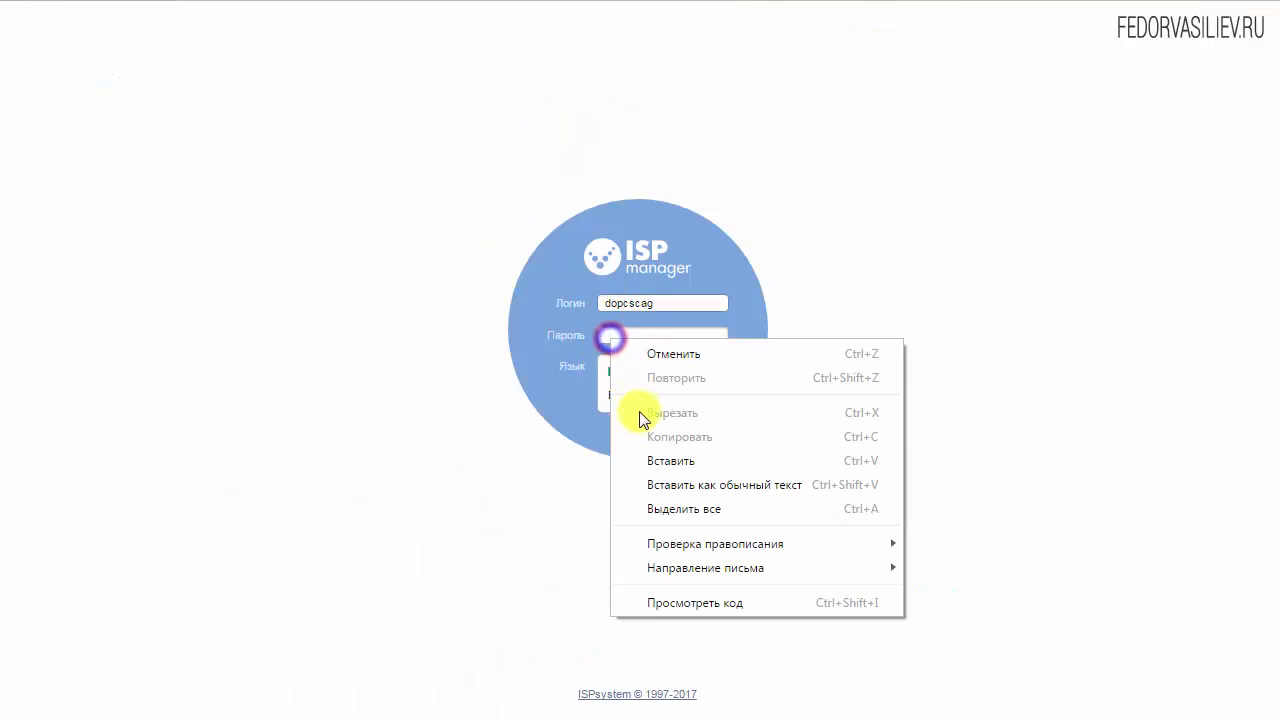
left_click(660, 460)
left_click(637, 398)
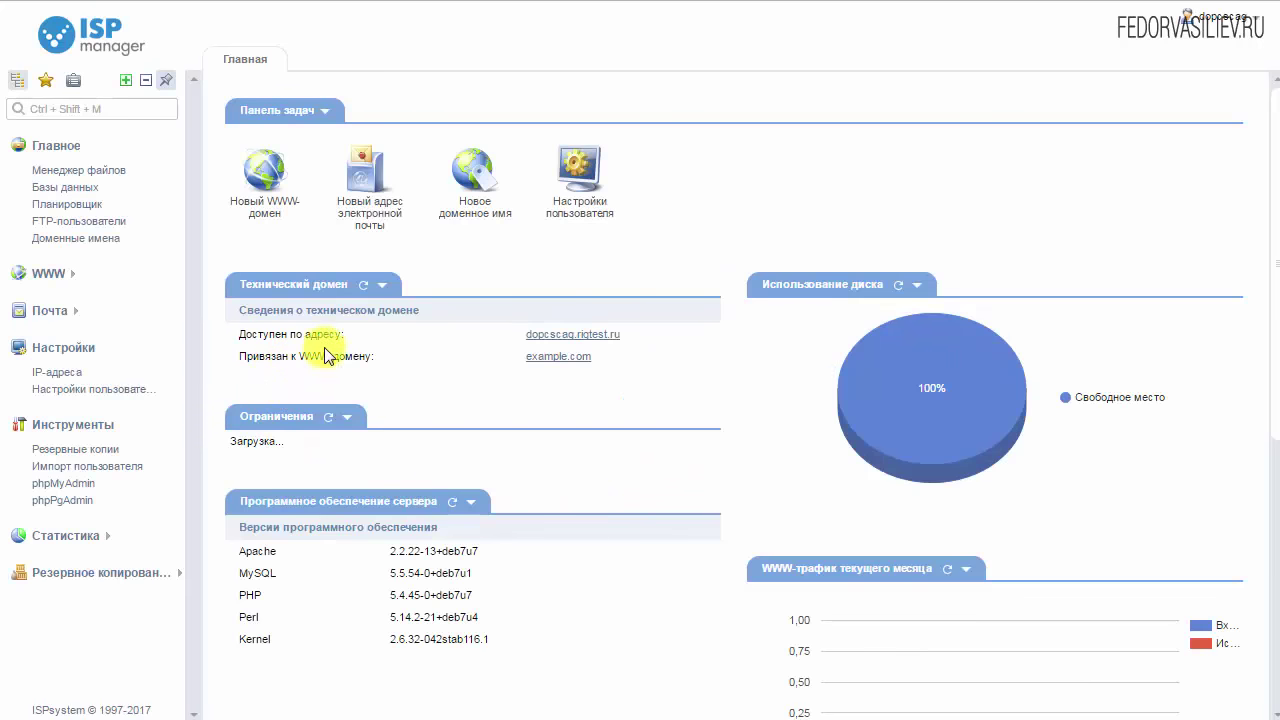
Open the site at its technical domain to see the placeholder page, then return to the dashboard
left_click_drag(634, 331, 507, 341)
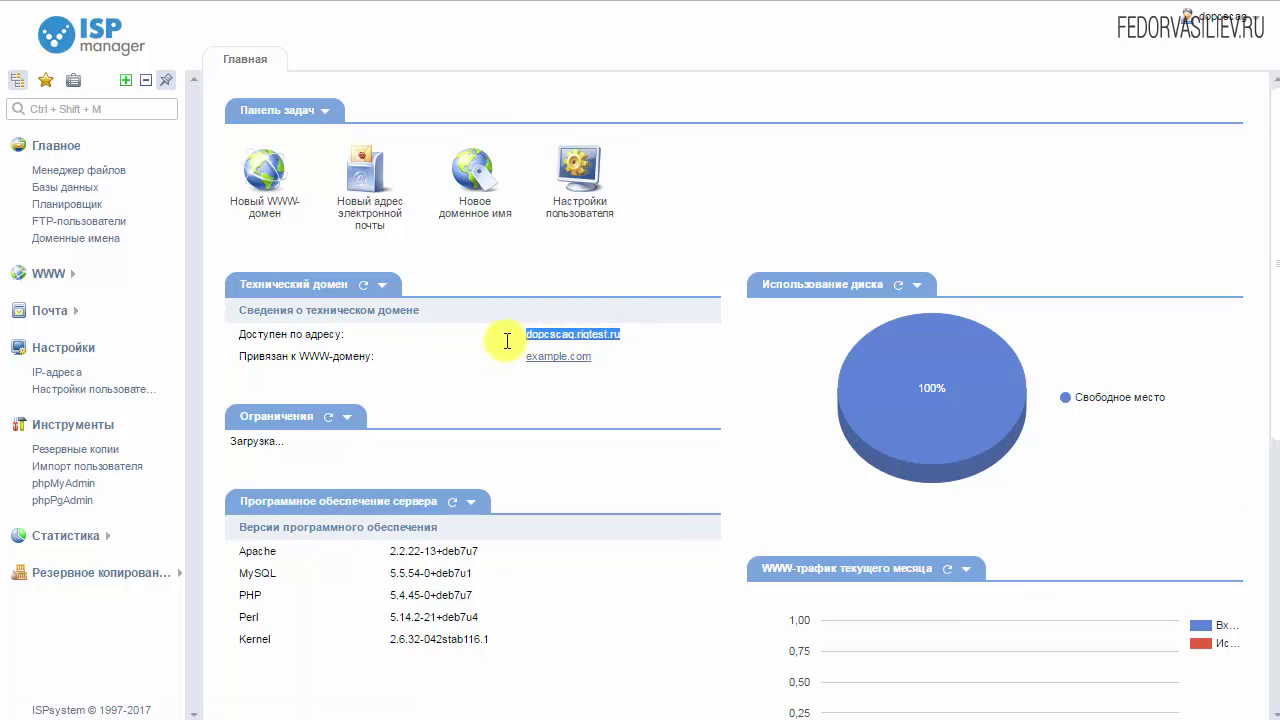
left_click(535, 335)
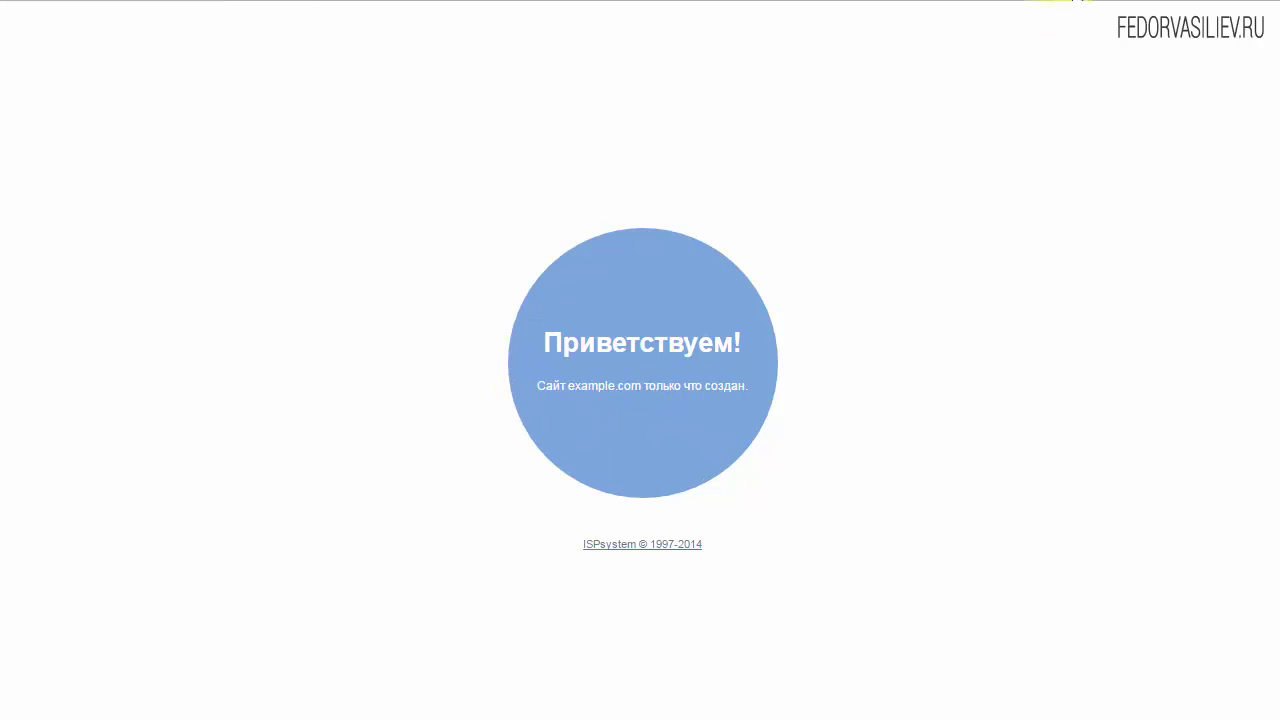
left_click(1058, 2)
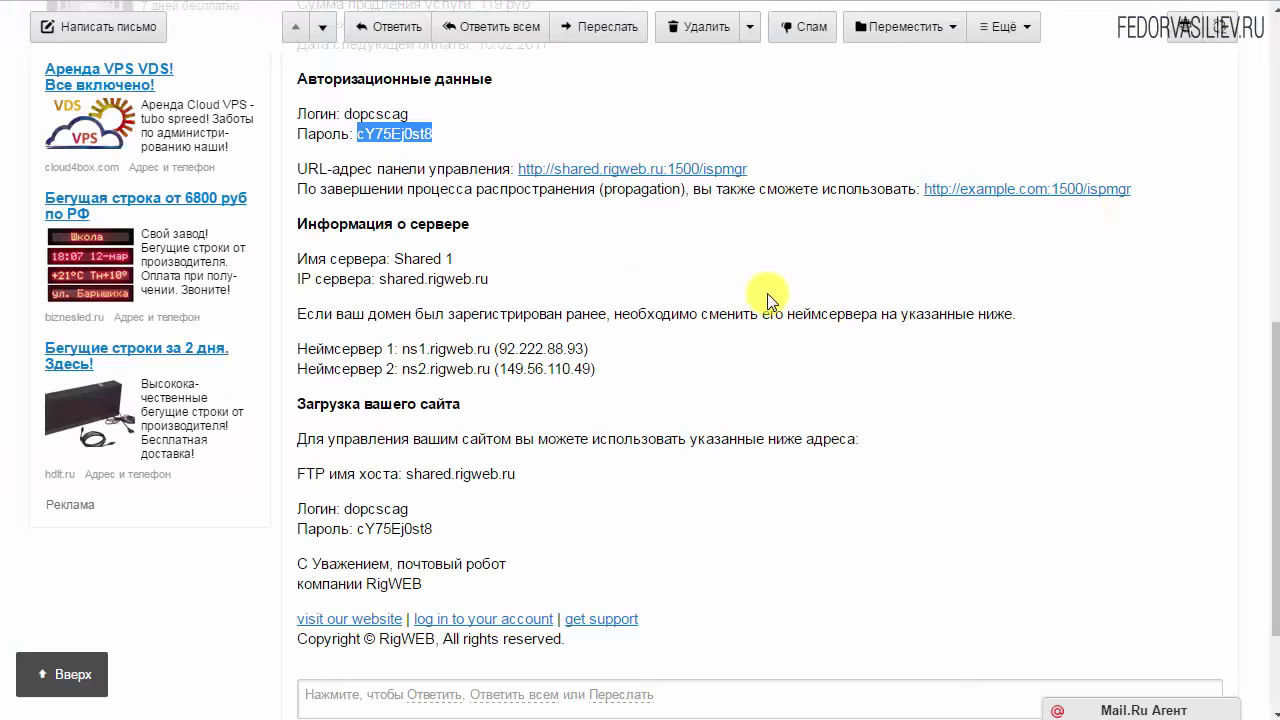
Copy the FTP host shared.rigweb.ru from the e-mail into FileZilla's Host field
scroll(770, 298, "down", 3)
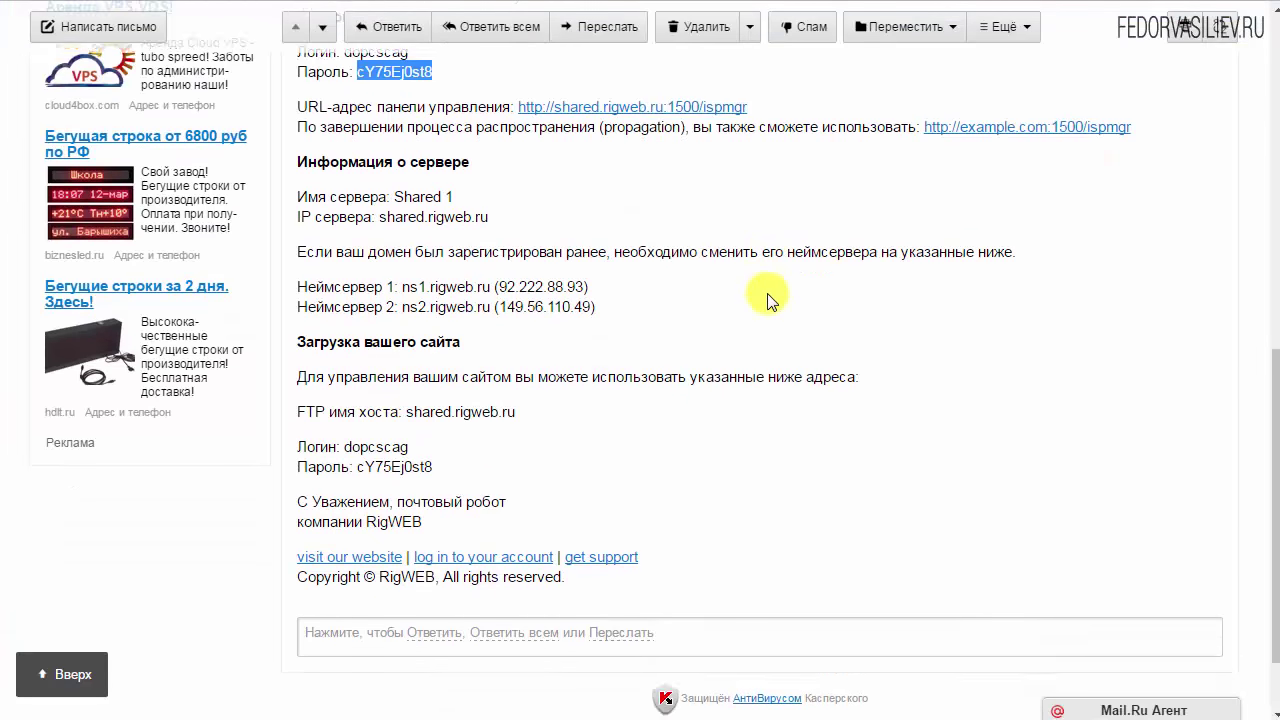
left_click_drag(297, 379, 301, 375)
left_click(480, 374)
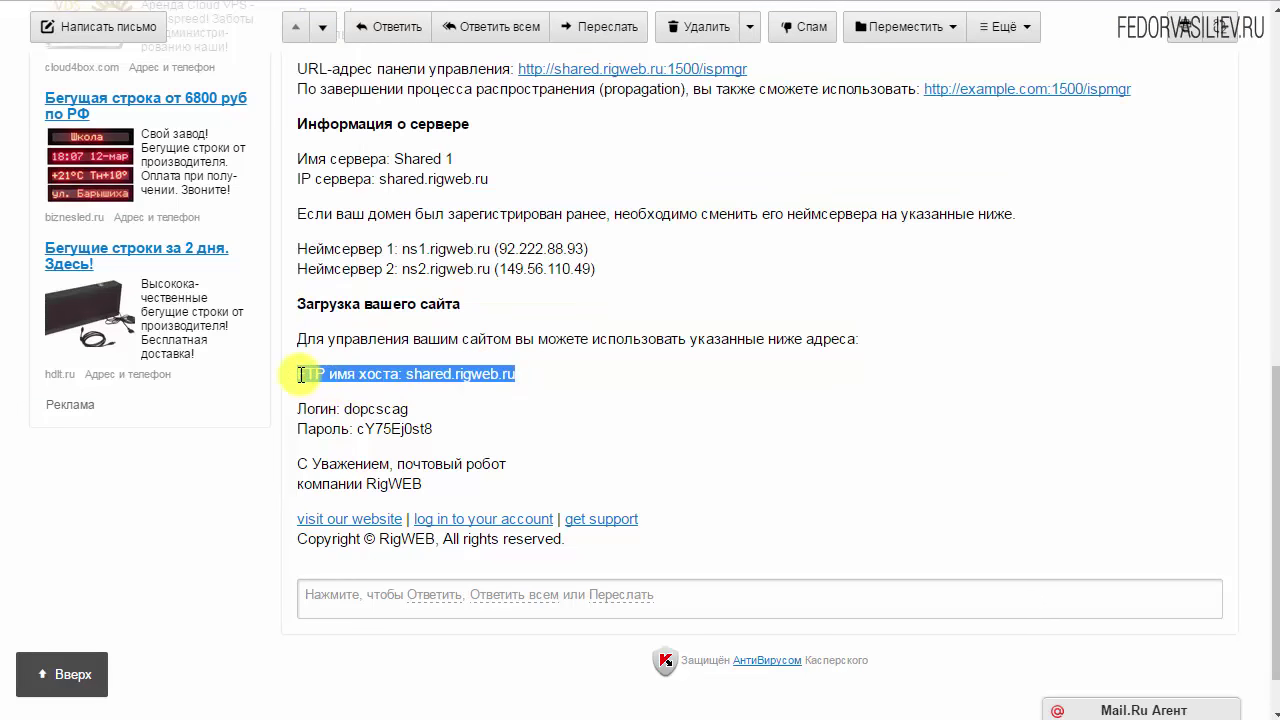
left_click(326, 380)
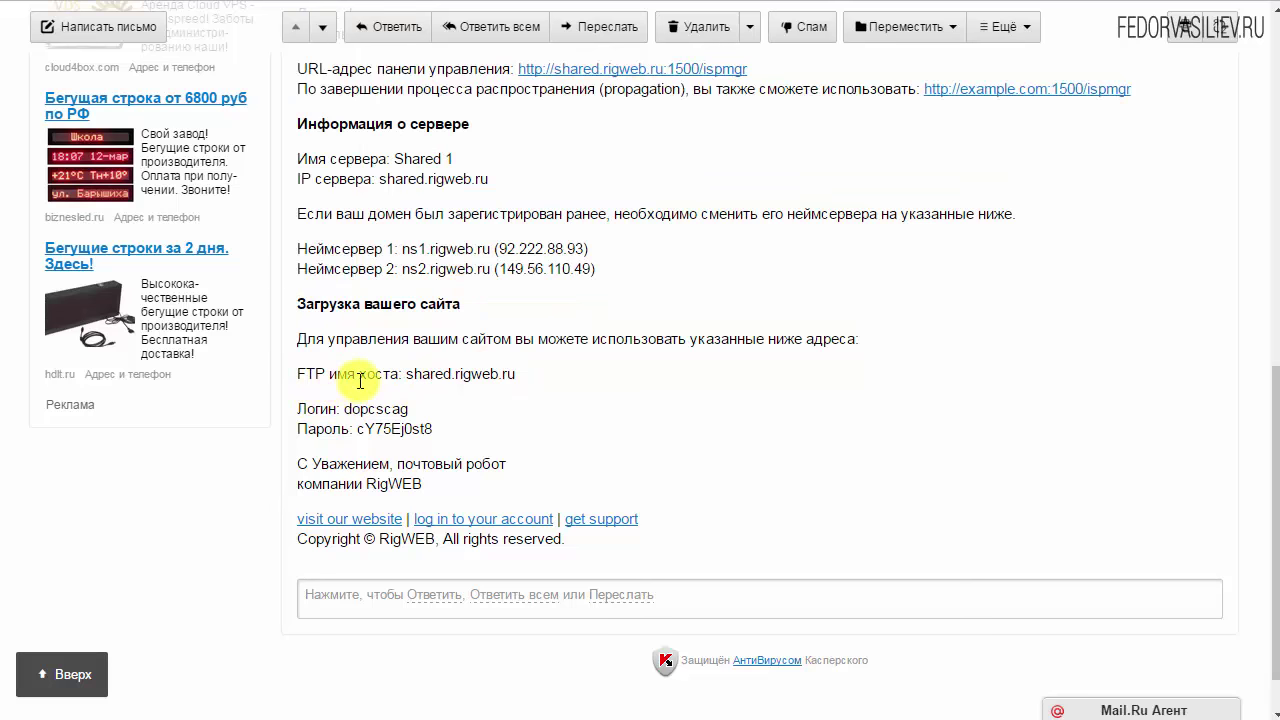
left_click_drag(550, 376, 406, 374)
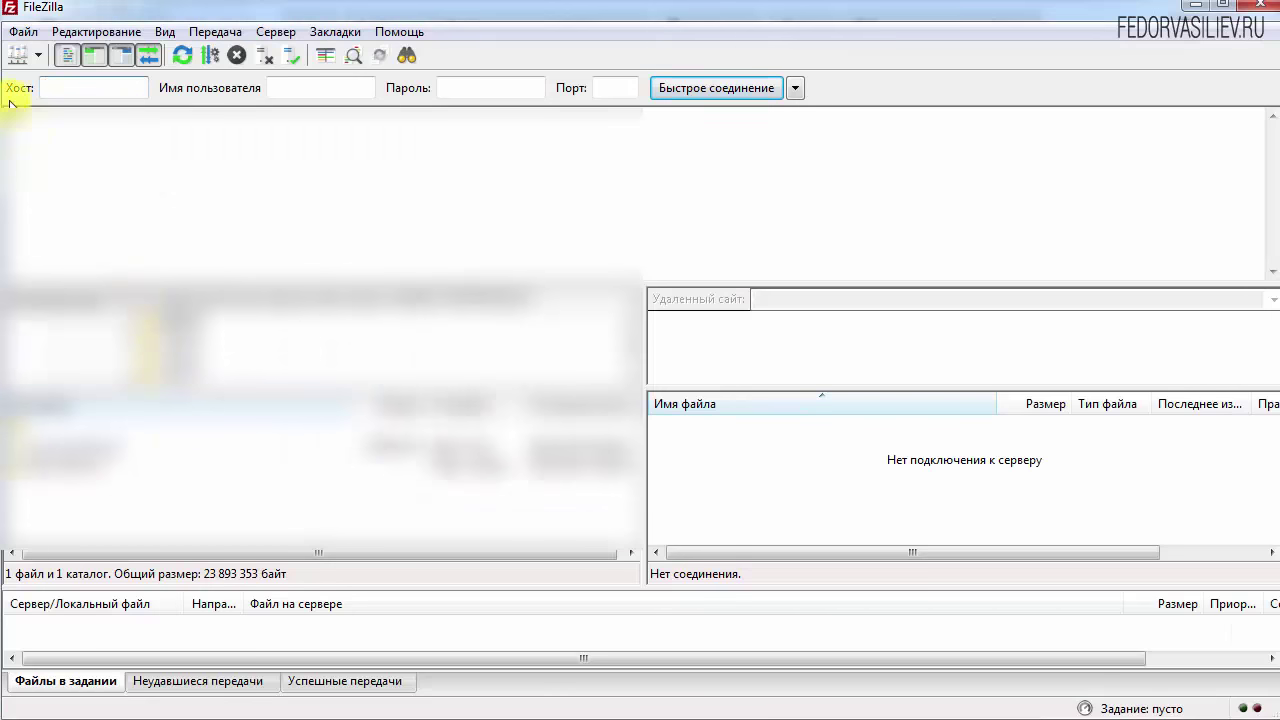
left_click(73, 88)
right_click(56, 88)
left_click(82, 165)
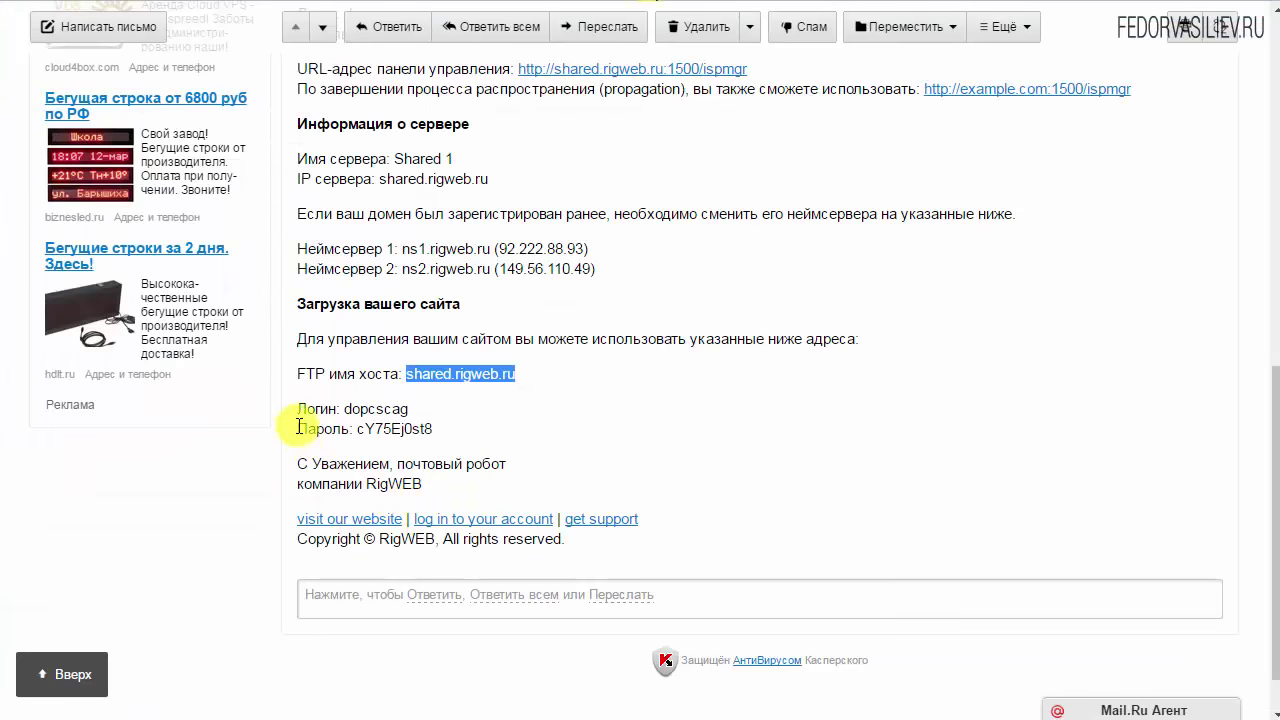
Copy the FTP login from the e-mail into FileZilla's Username field
left_click_drag(409, 409, 351, 412)
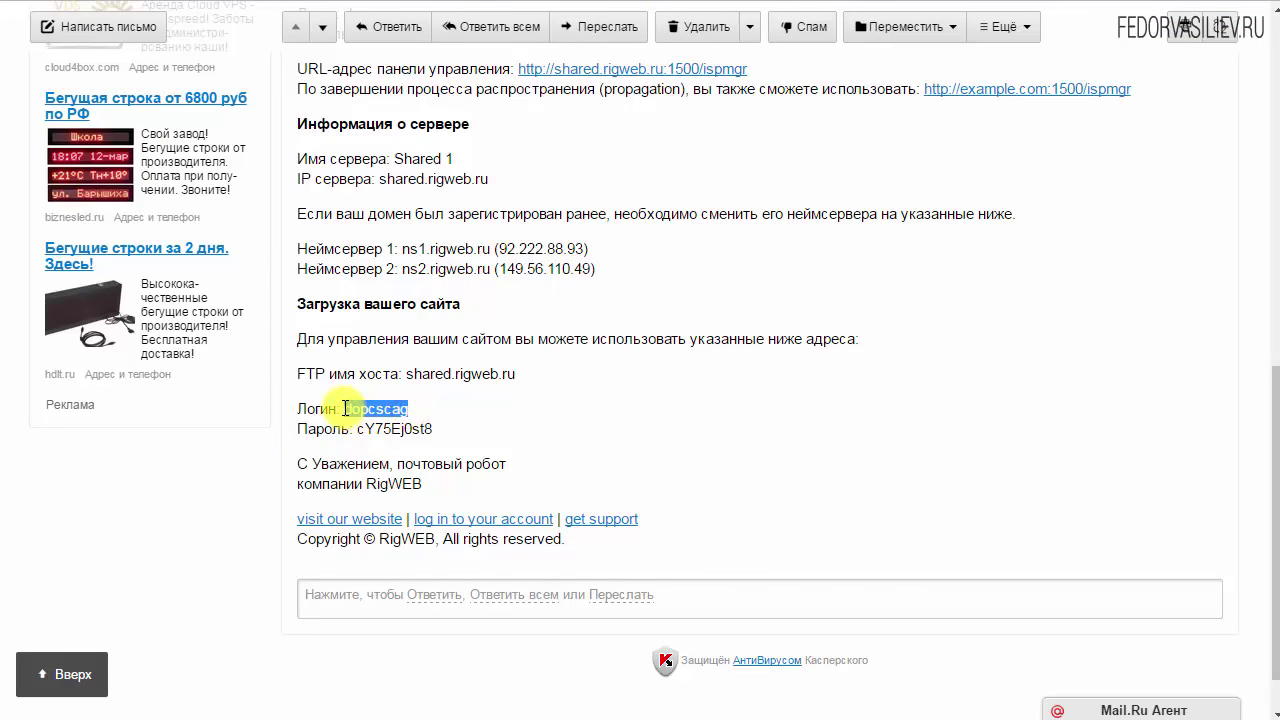
right_click(345, 409)
left_click(374, 421)
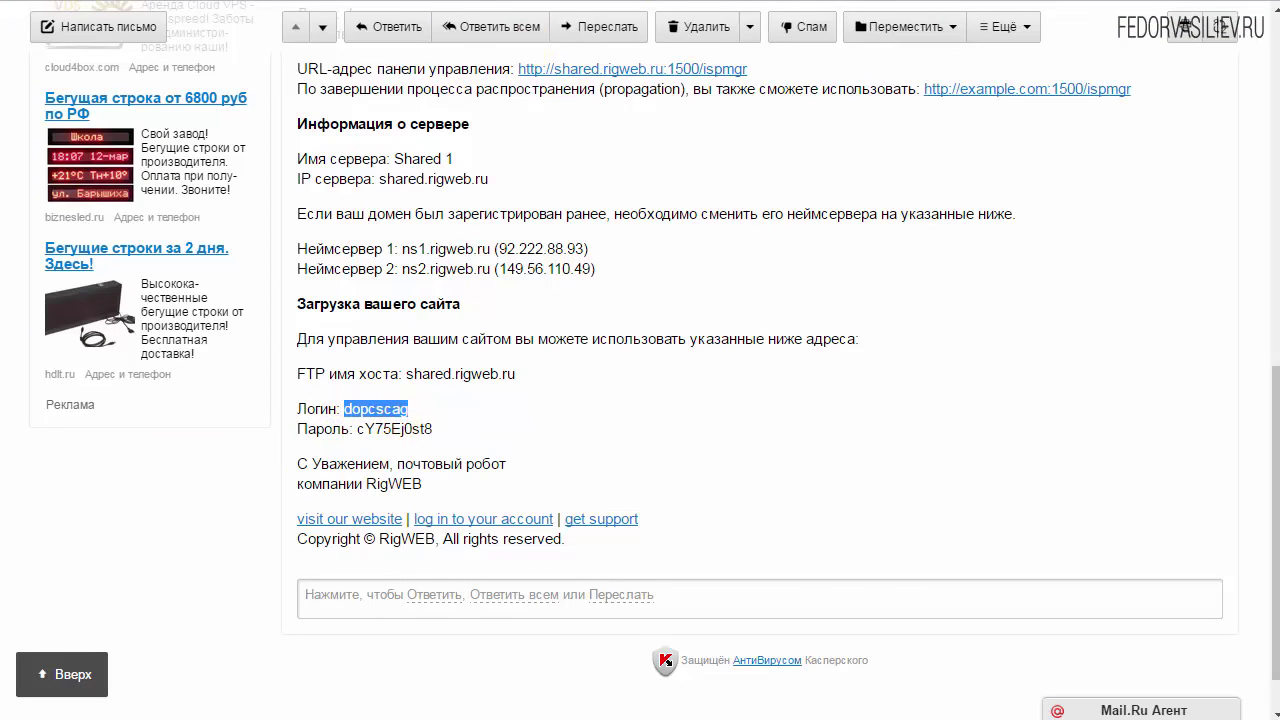
key("alt+Tab")
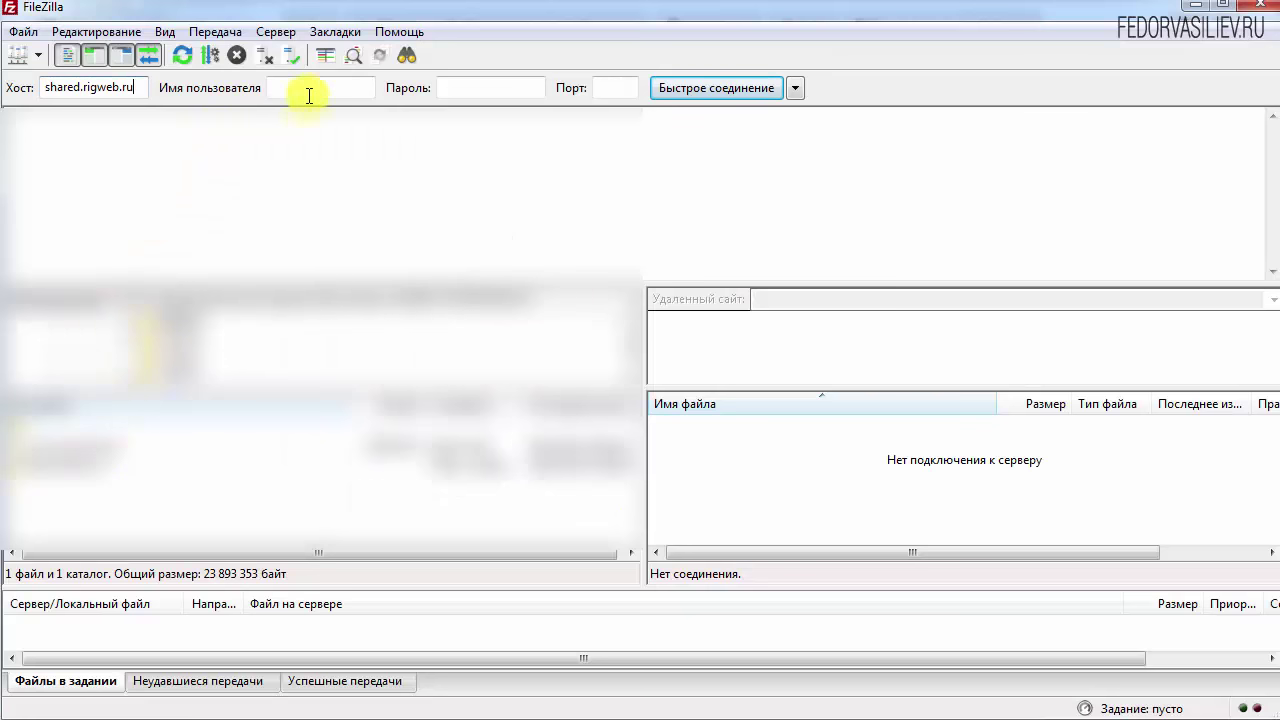
right_click(320, 88)
left_click(415, 178)
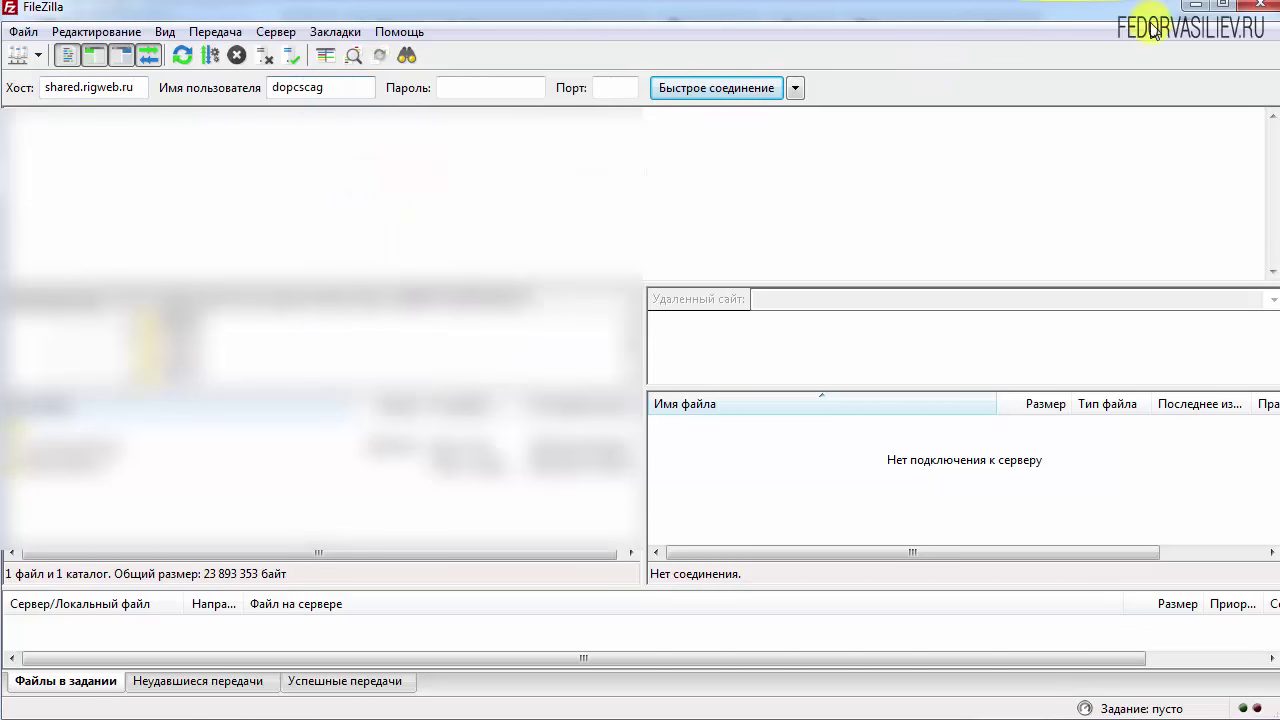
Paste the FTP password into FileZilla's Password field and start the quick connection
left_click(1197, 10)
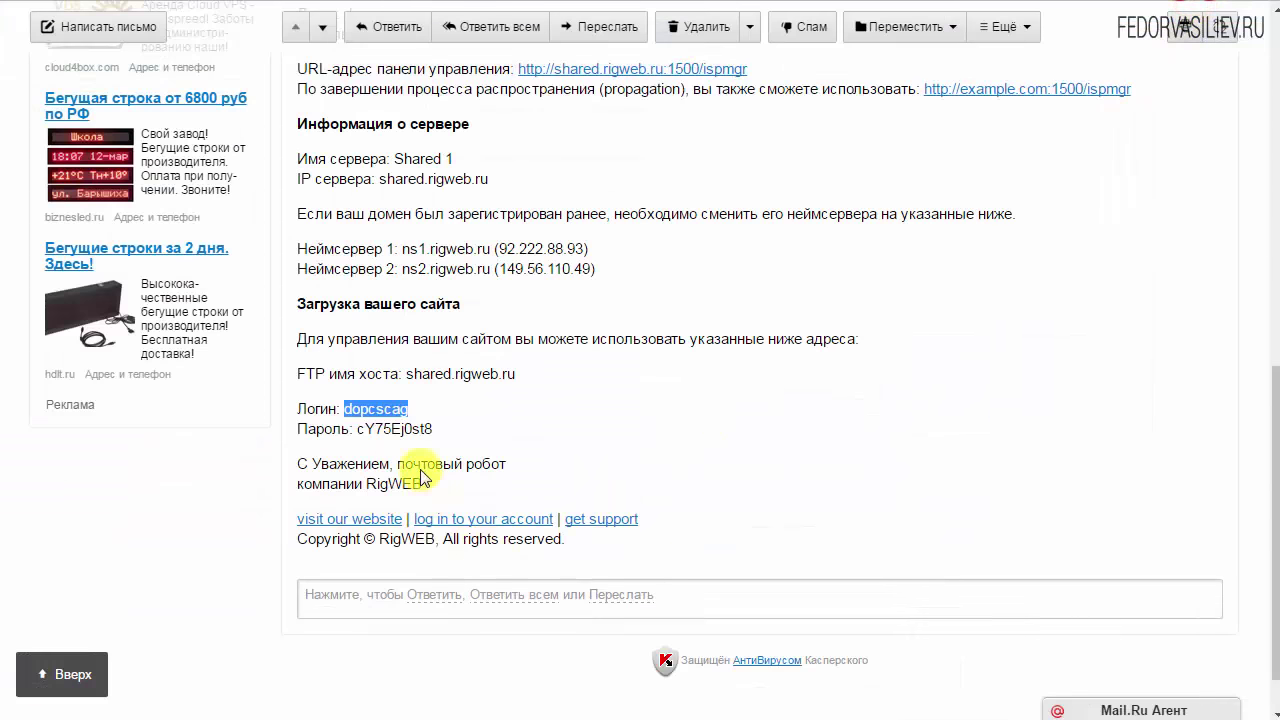
left_click_drag(436, 427, 369, 430)
right_click(362, 430)
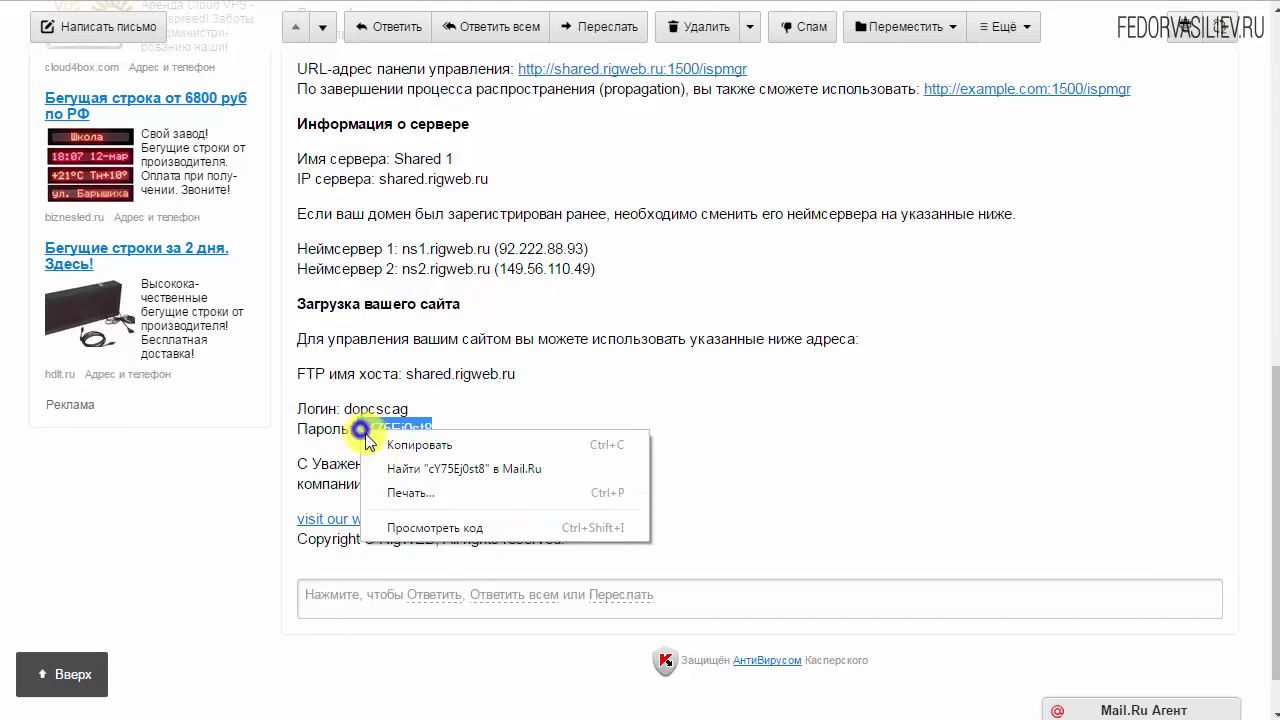
left_click(405, 444)
key("alt+Tab")
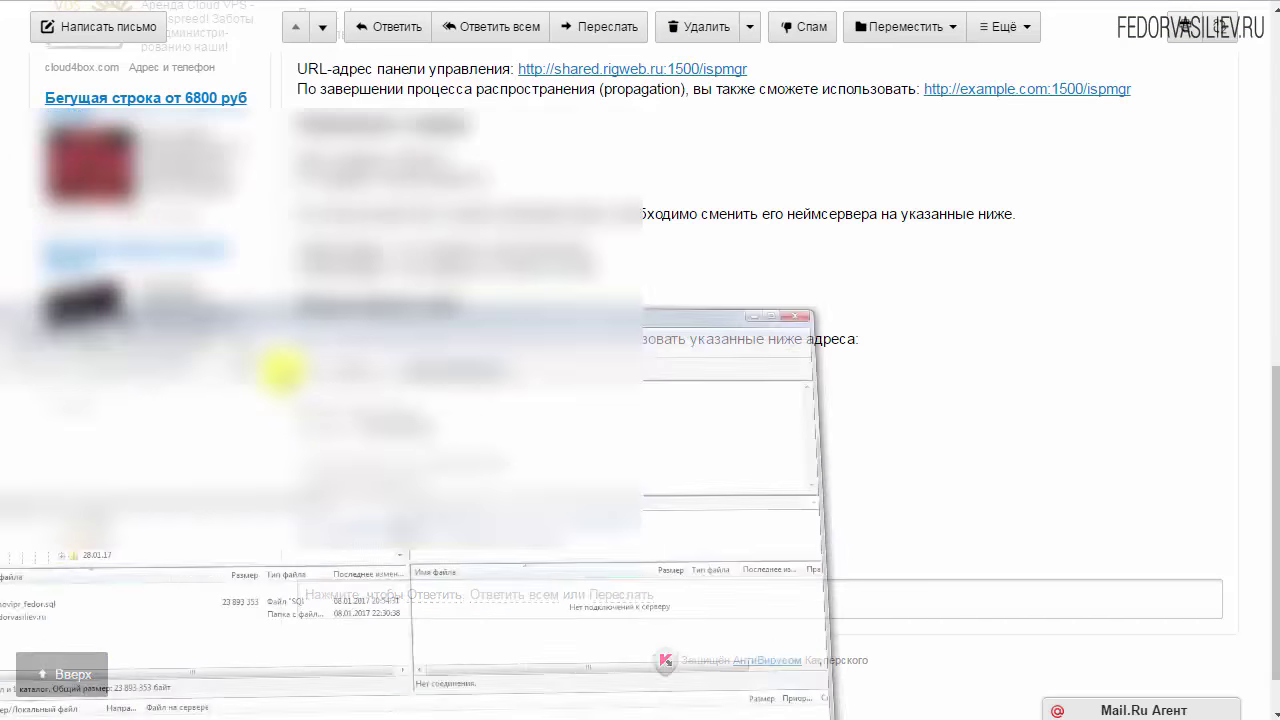
right_click(459, 88)
left_click(510, 168)
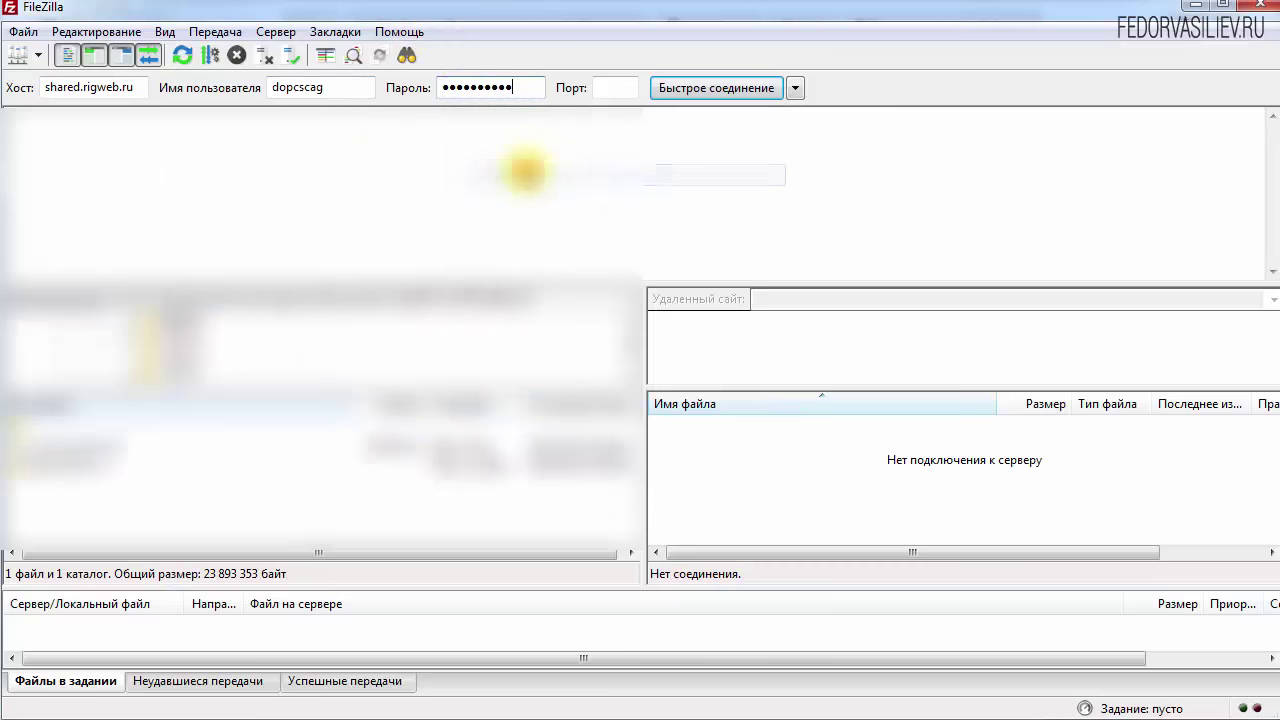
left_click(720, 90)
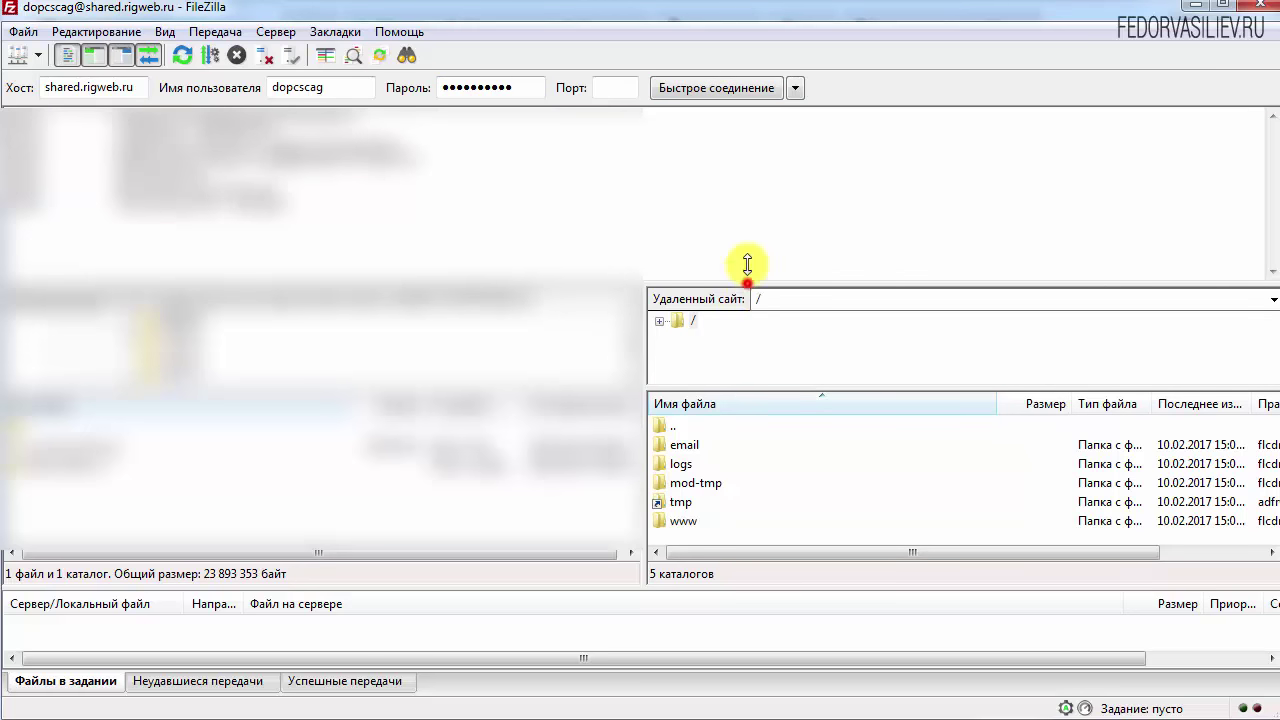
Select the server's www folder in FileZilla, then open wordpress-4.7.2-ru_RU.zip in WinRAR
left_click_drag(747, 285, 740, 166)
left_click(686, 404)
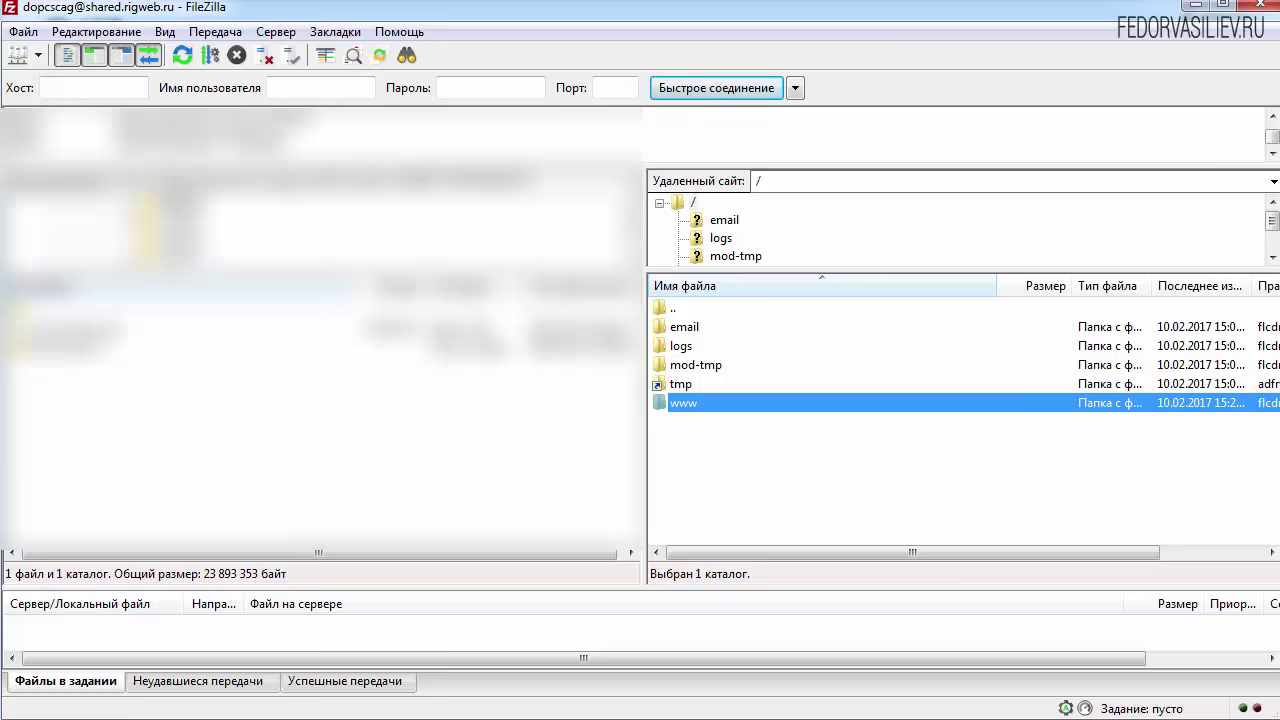
key("alt+Tab")
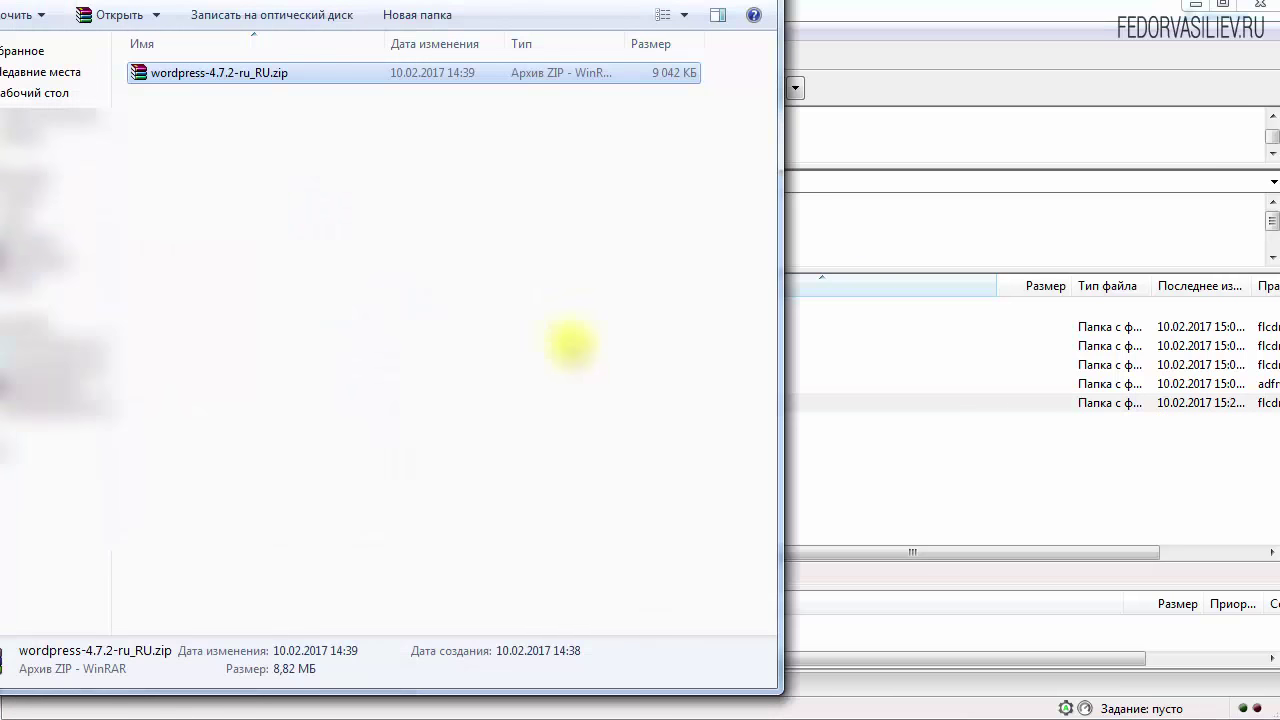
right_click(212, 75)
left_click(263, 92)
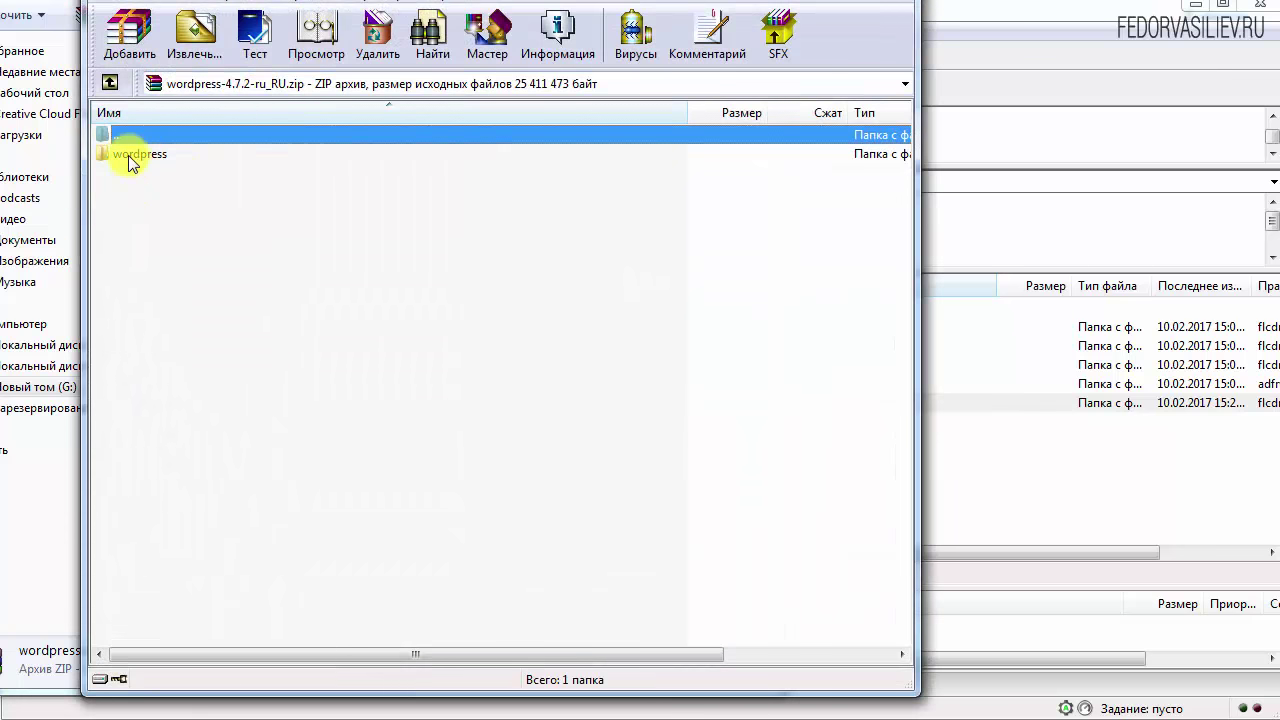
Extract wordpress-4.7.2-ru_RU.zip into the current folder as a wordpress folder
double_click(136, 155)
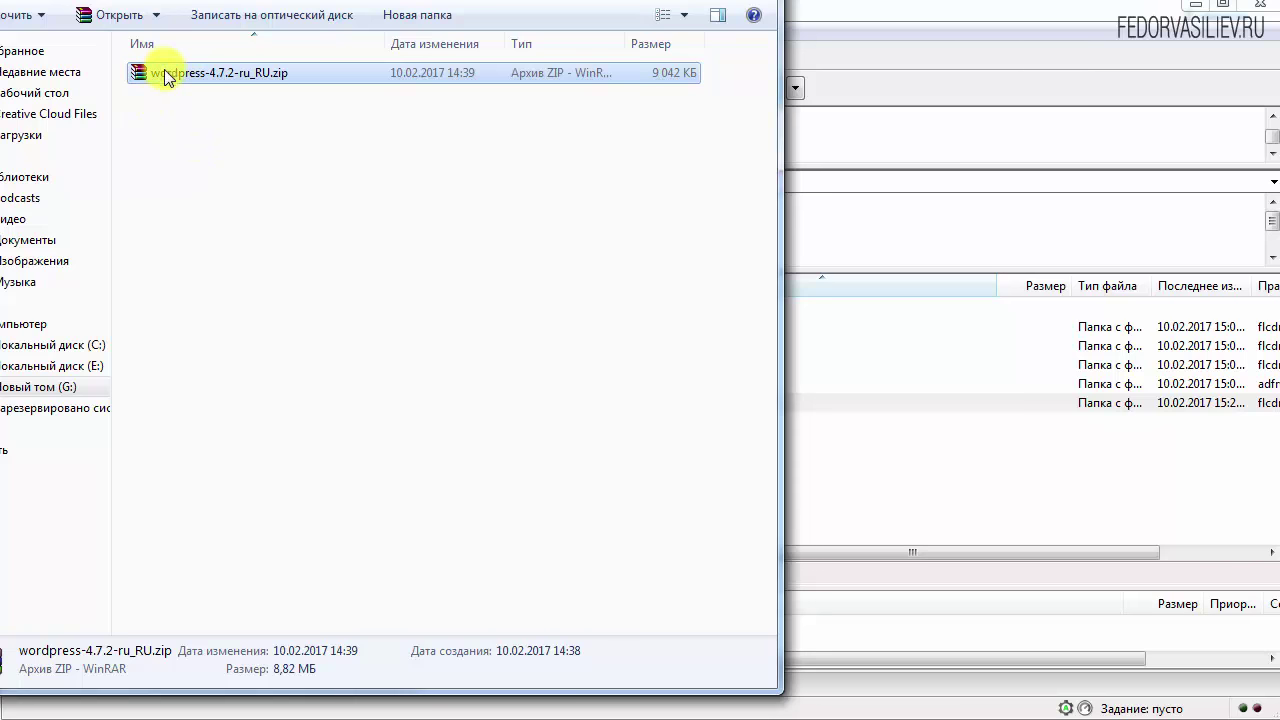
right_click(167, 78)
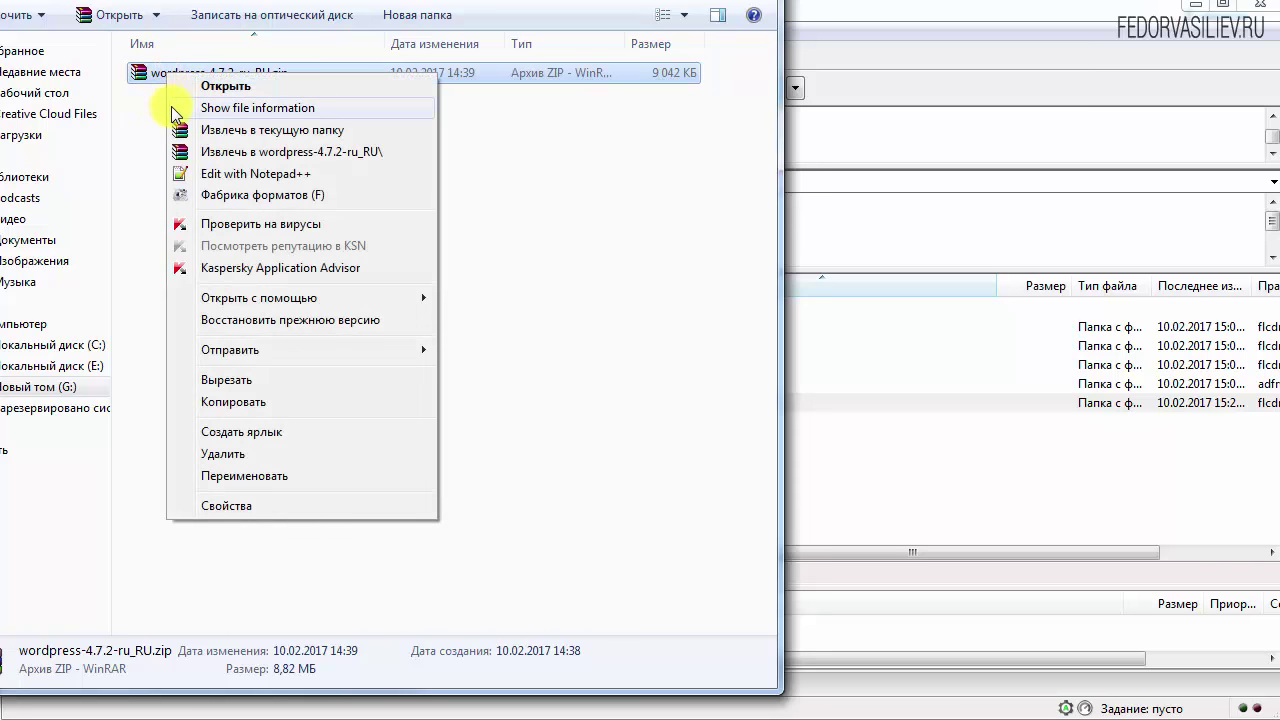
left_click(217, 137)
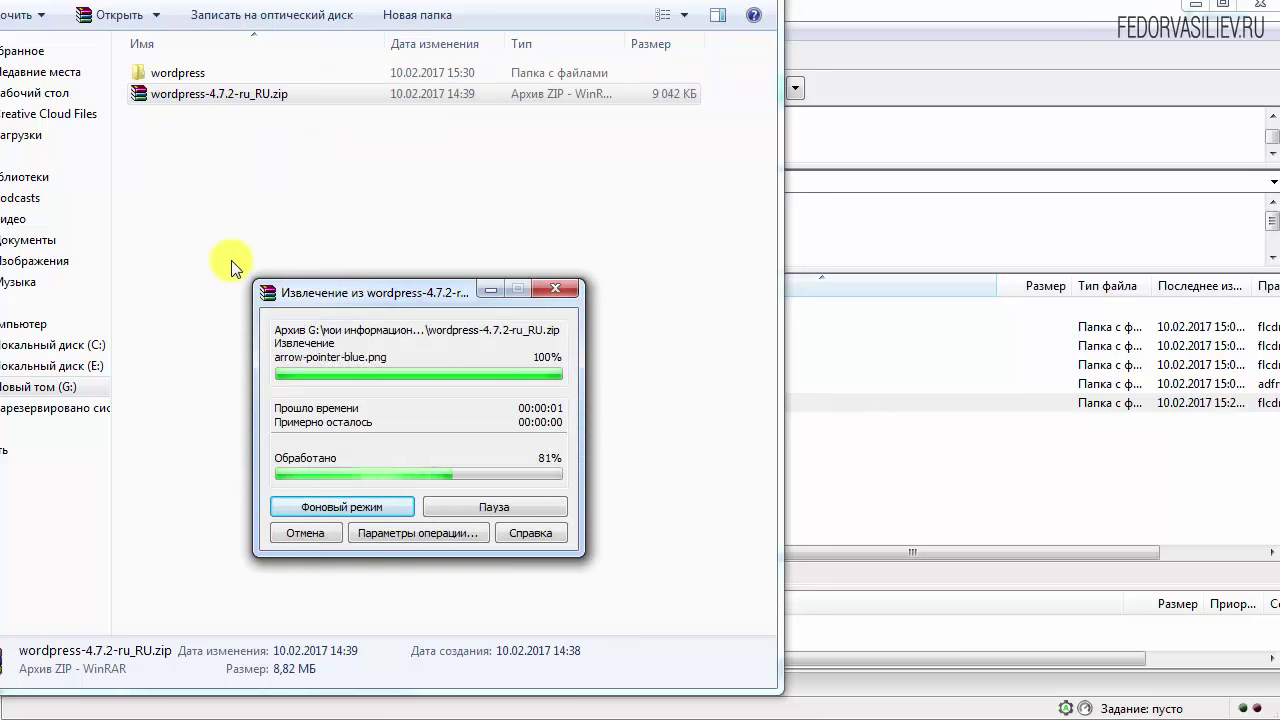
double_click(187, 73)
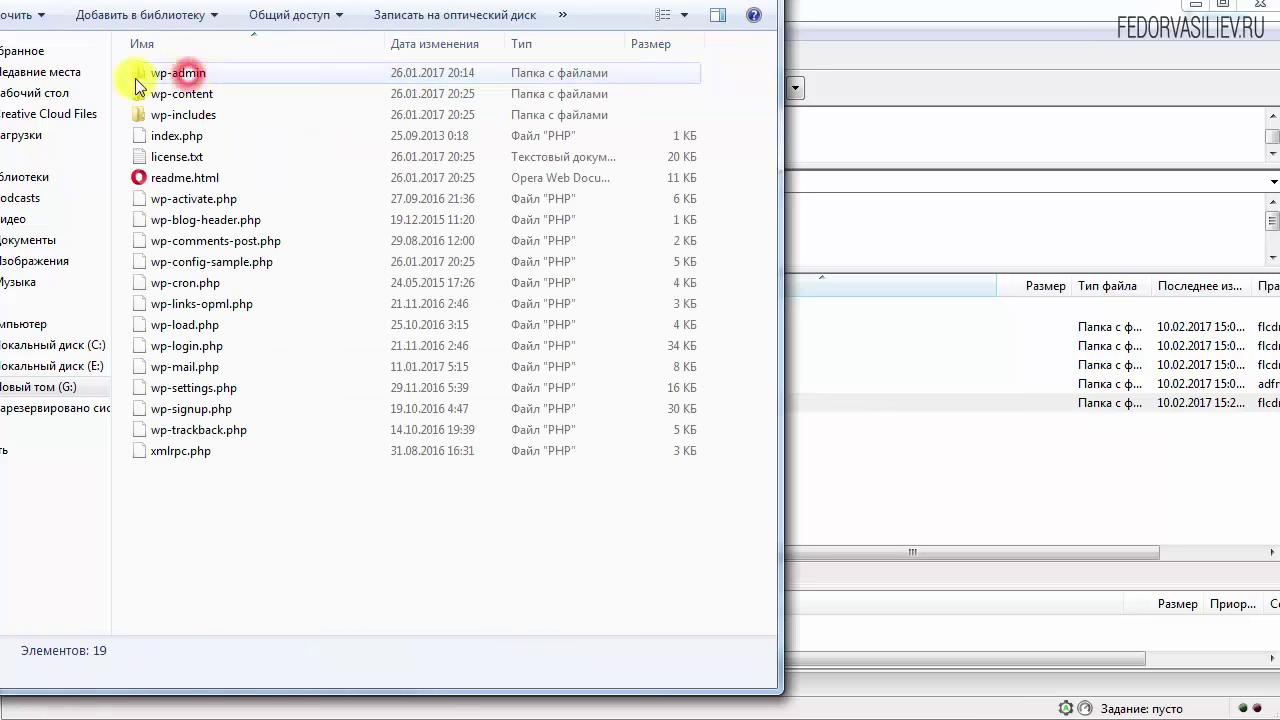
Delete the original zip, then open the wordpress folder and select all 19 items
key("BackSpace")
left_click(150, 95)
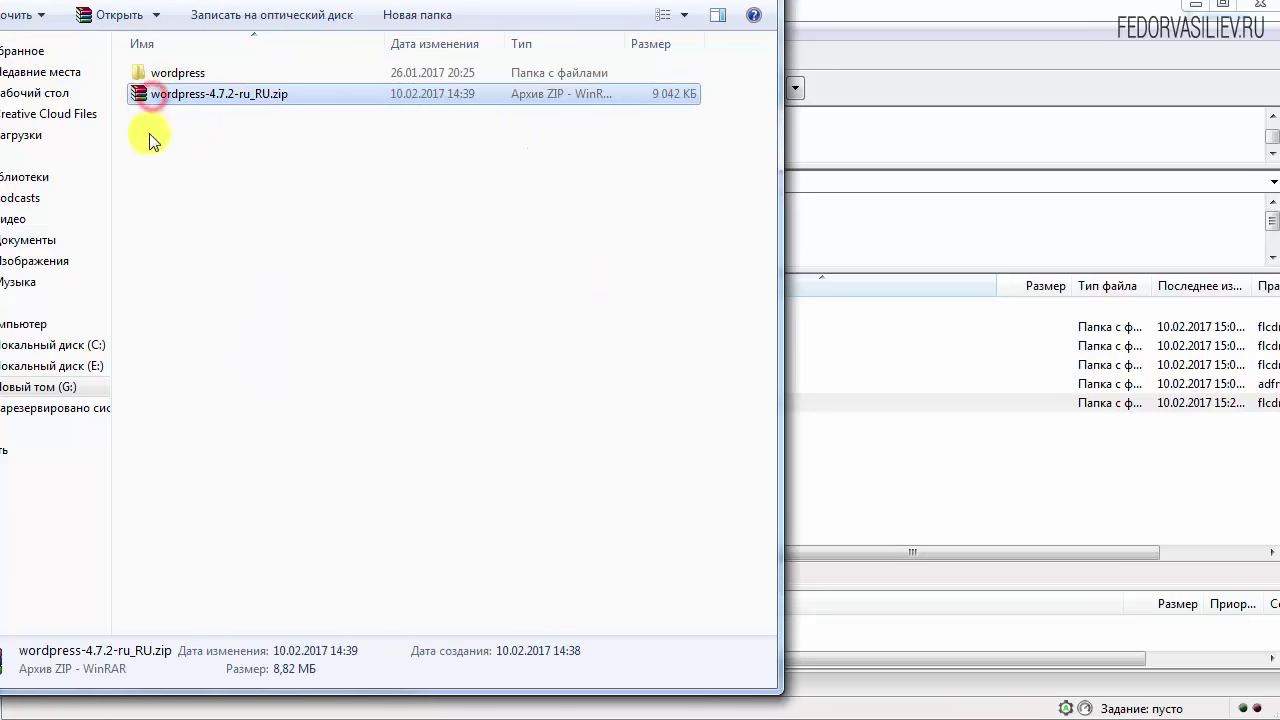
key("Delete")
left_click(480, 500)
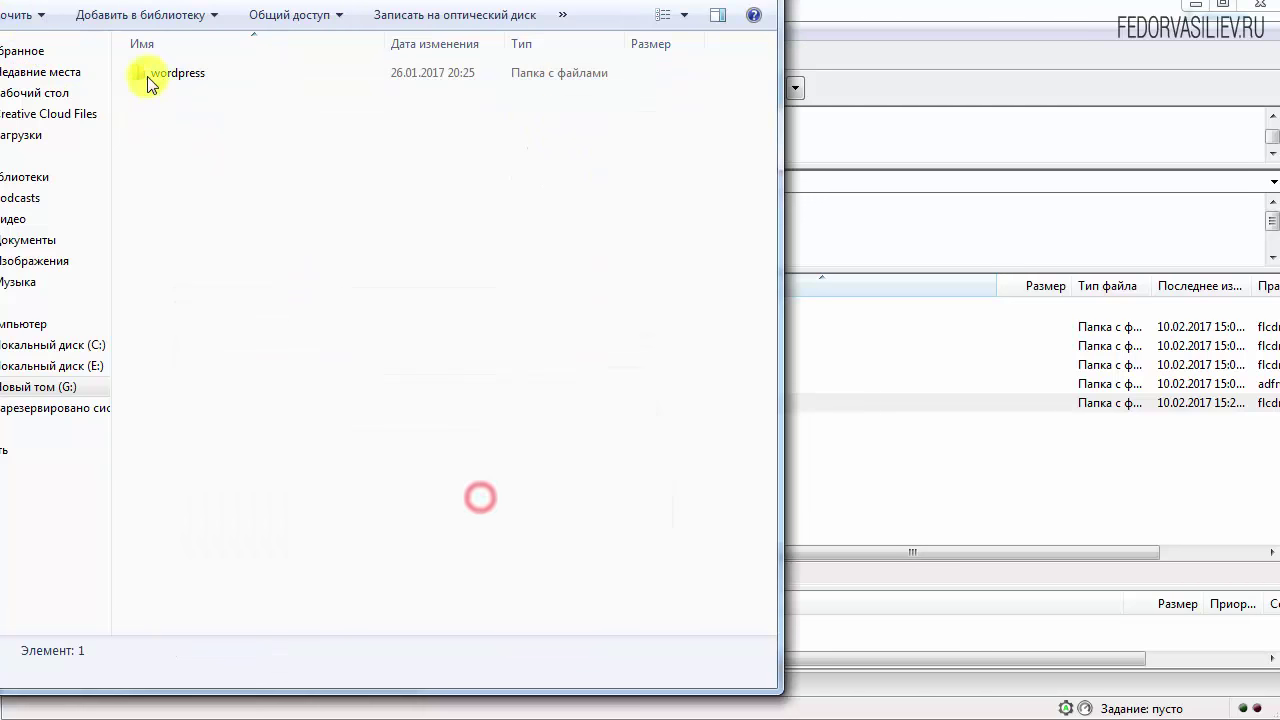
double_click(148, 80)
left_click_drag(254, 534, 106, 40)
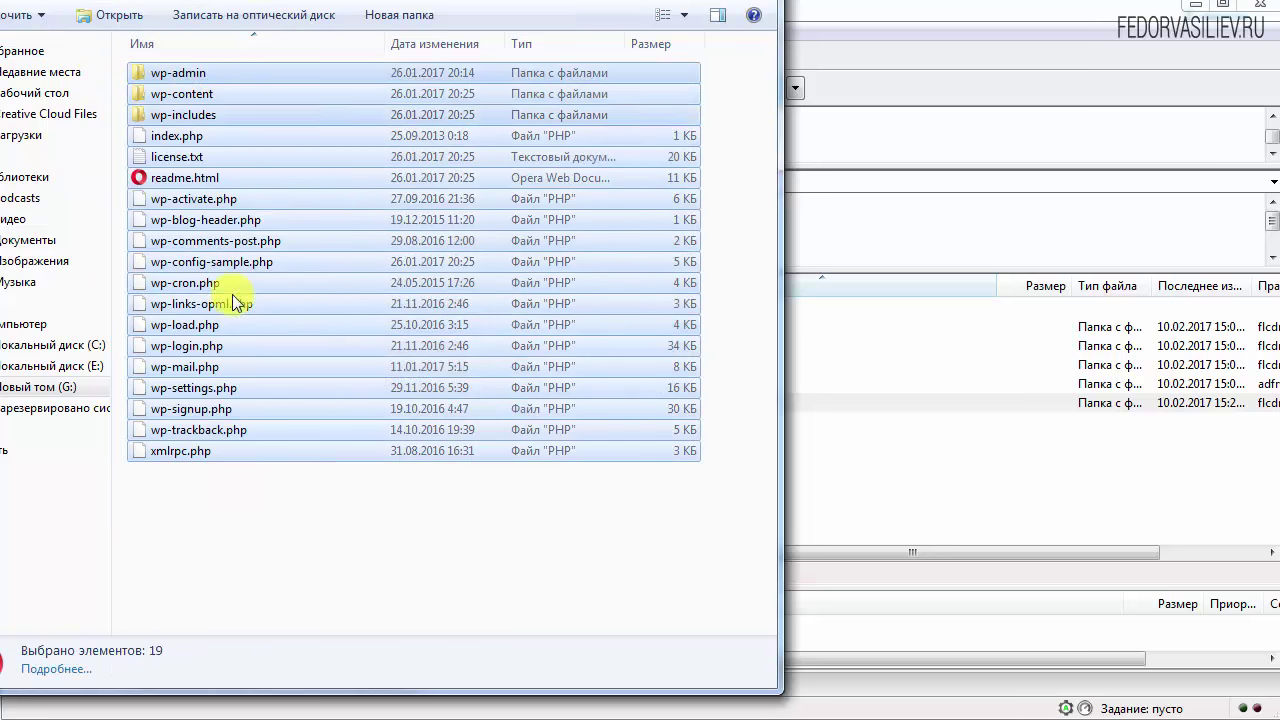
Pack the 19 WordPress items into a tested ZIP archive named wordpress.zip
right_click(171, 75)
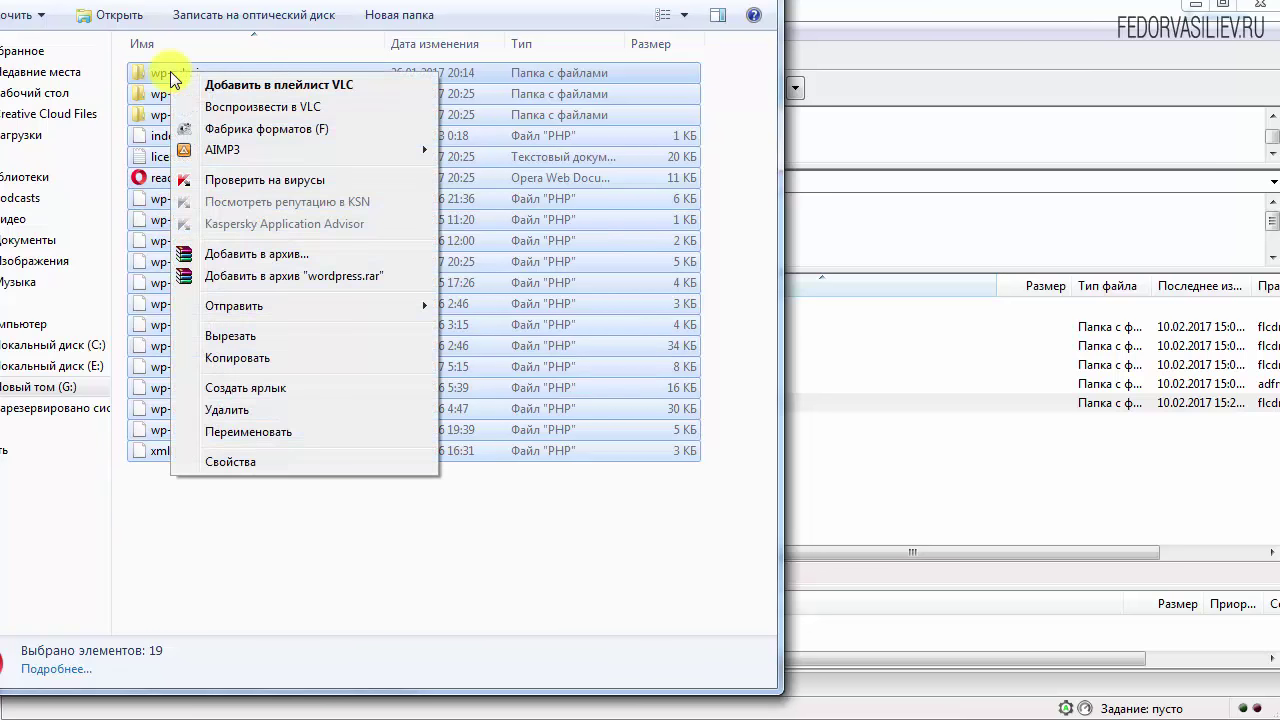
left_click(210, 252)
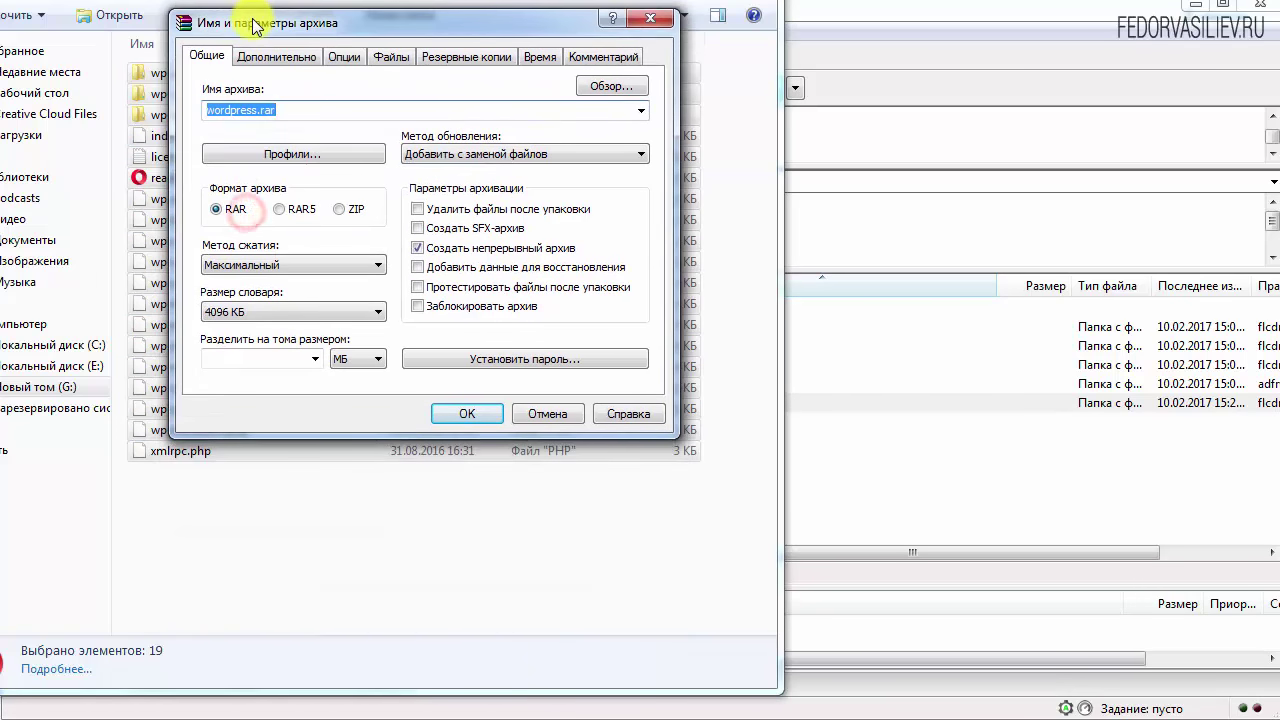
left_click(341, 211)
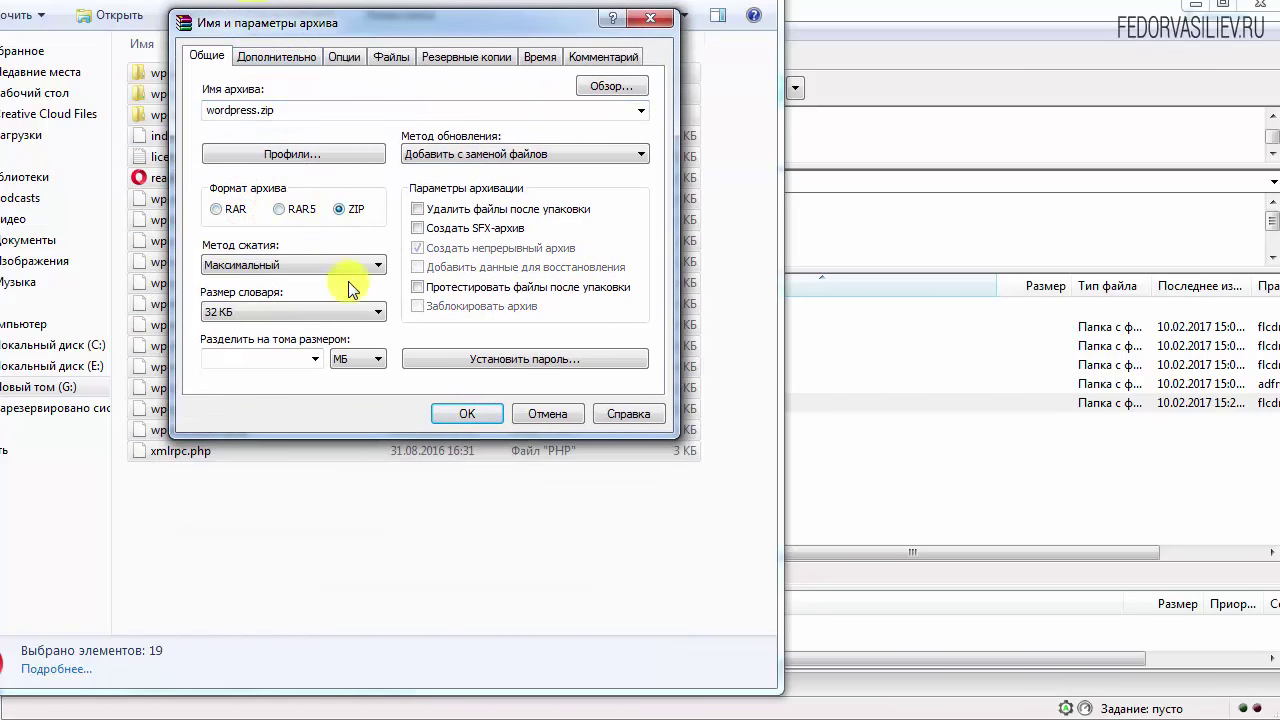
left_click(540, 289)
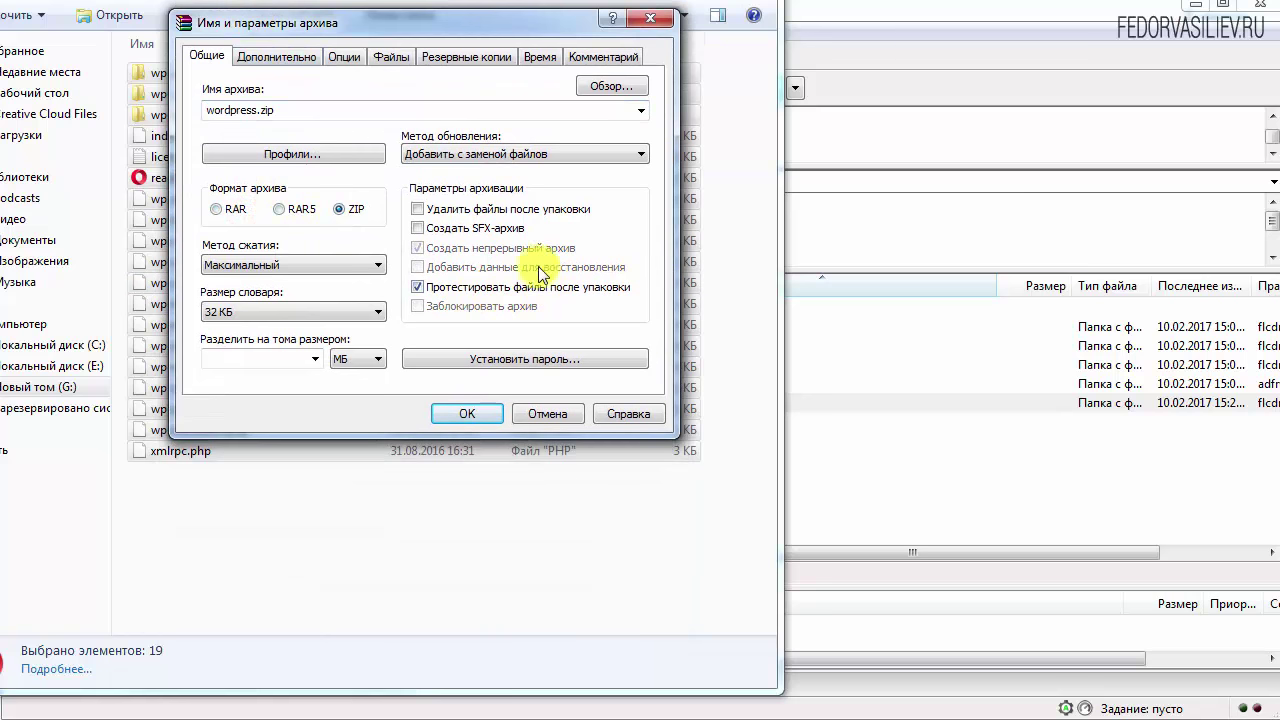
left_click(466, 412)
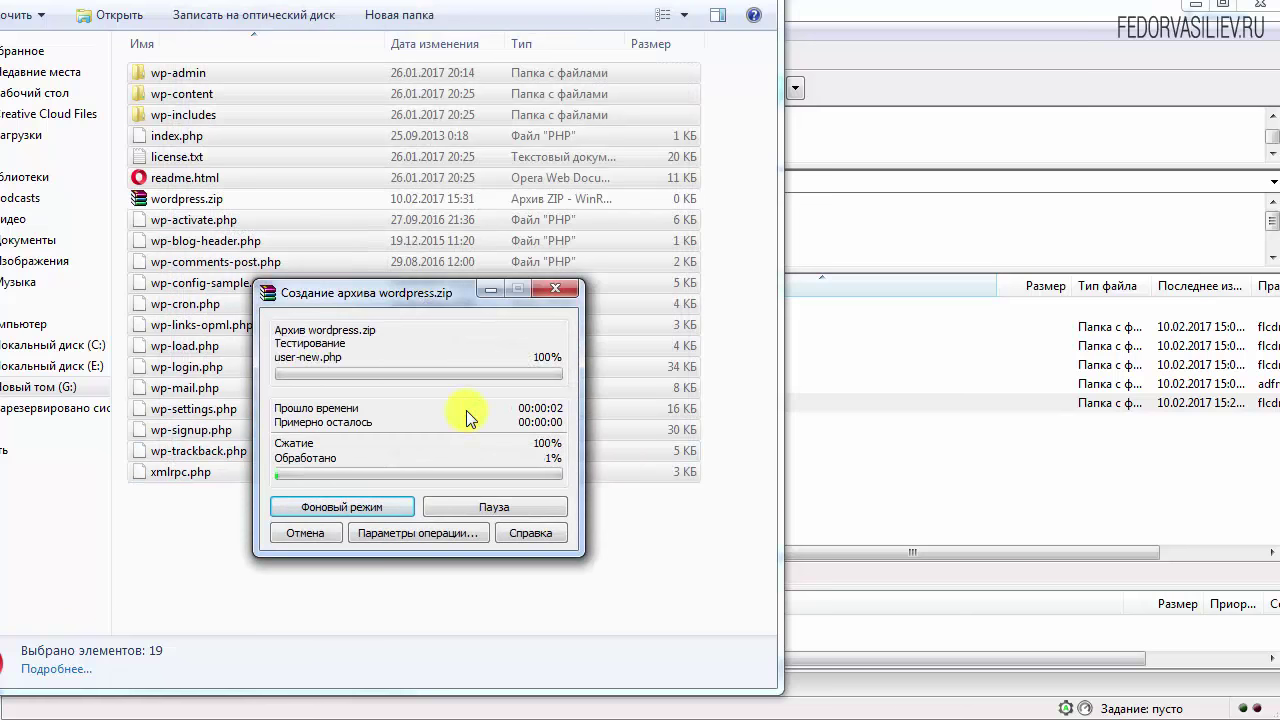
left_click(195, 198)
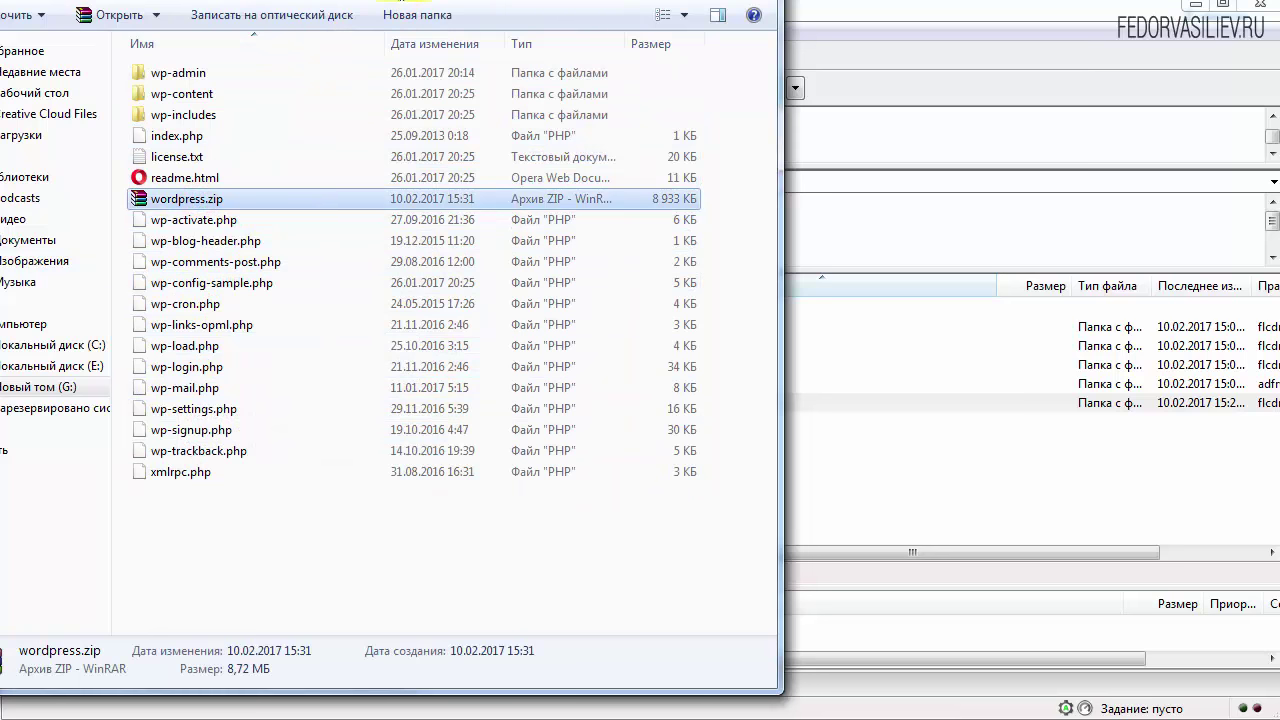
key("alt+Tab")
left_click(668, 416)
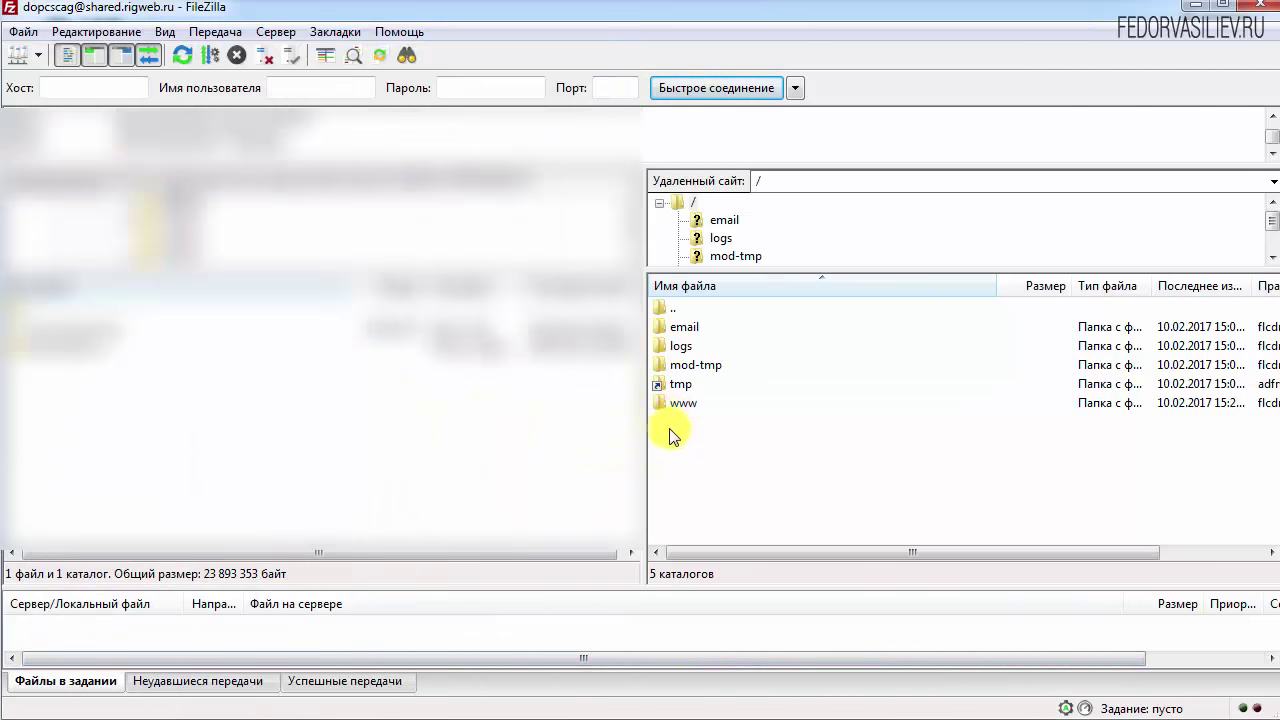
Drag wordpress.zip into the remote /www/example.com folder and let the upload finish
double_click(662, 404)
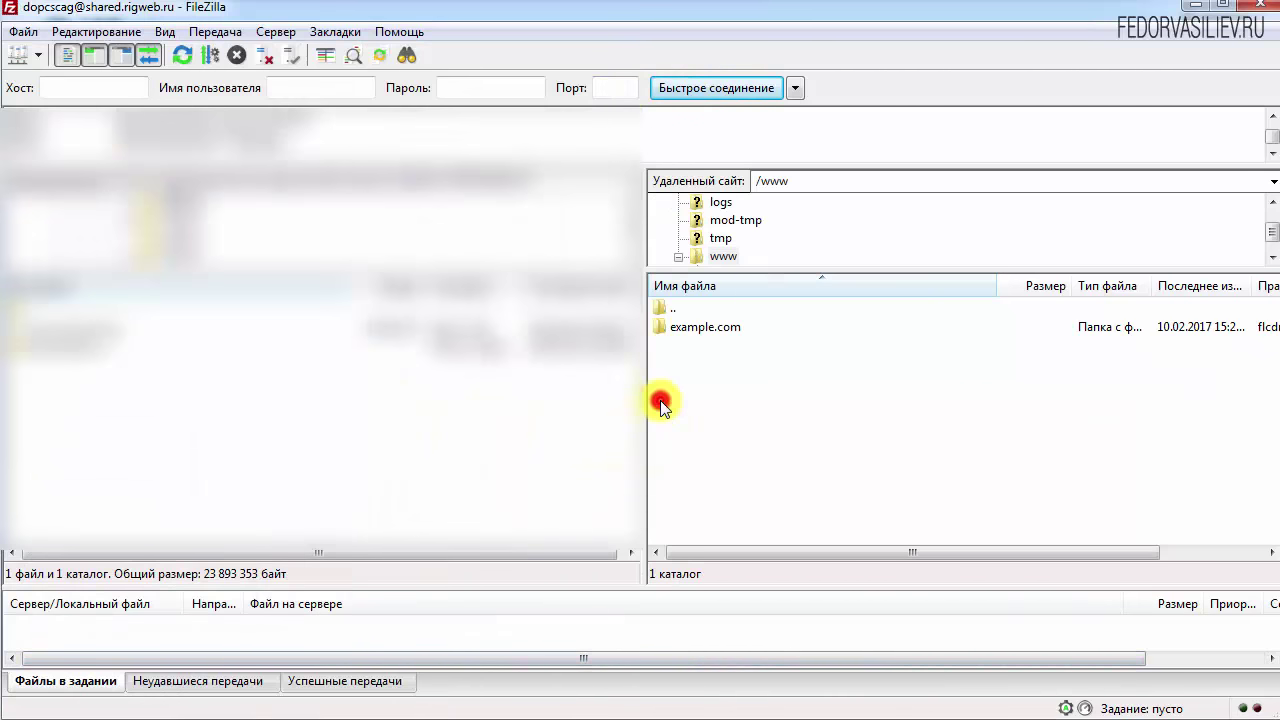
left_click(672, 330)
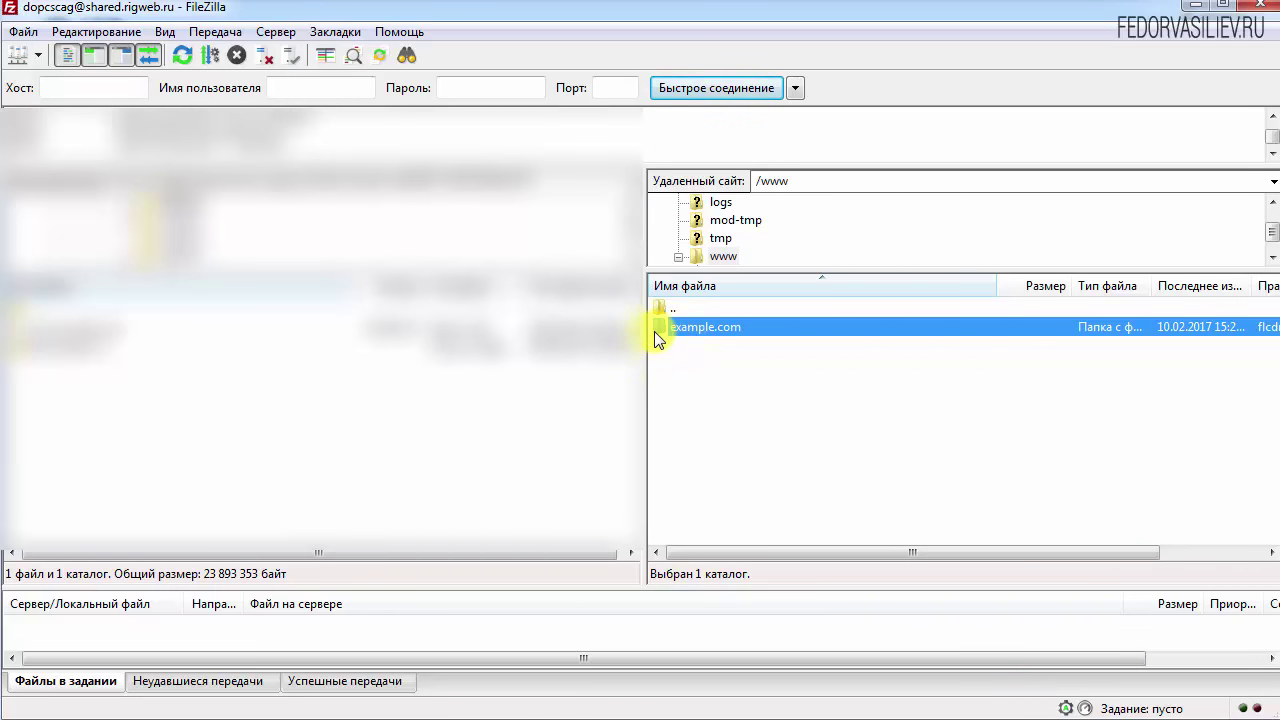
double_click(655, 332)
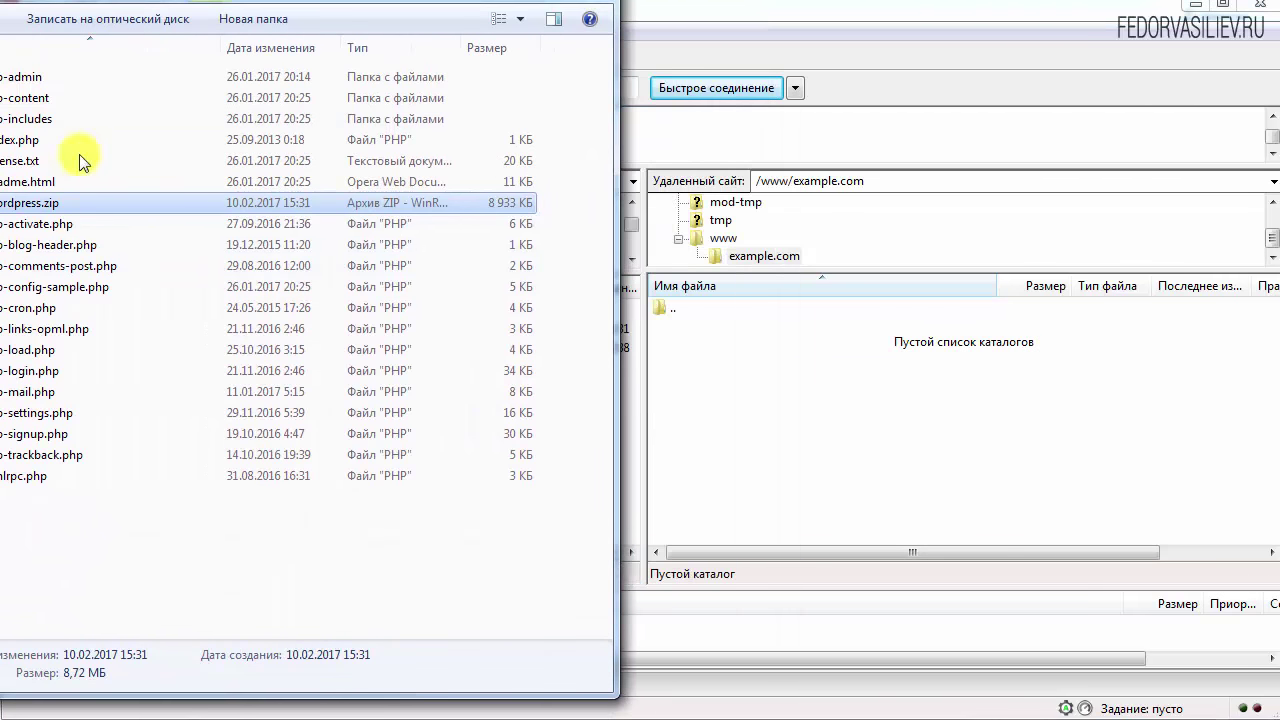
left_click_drag(5, 212, 680, 426)
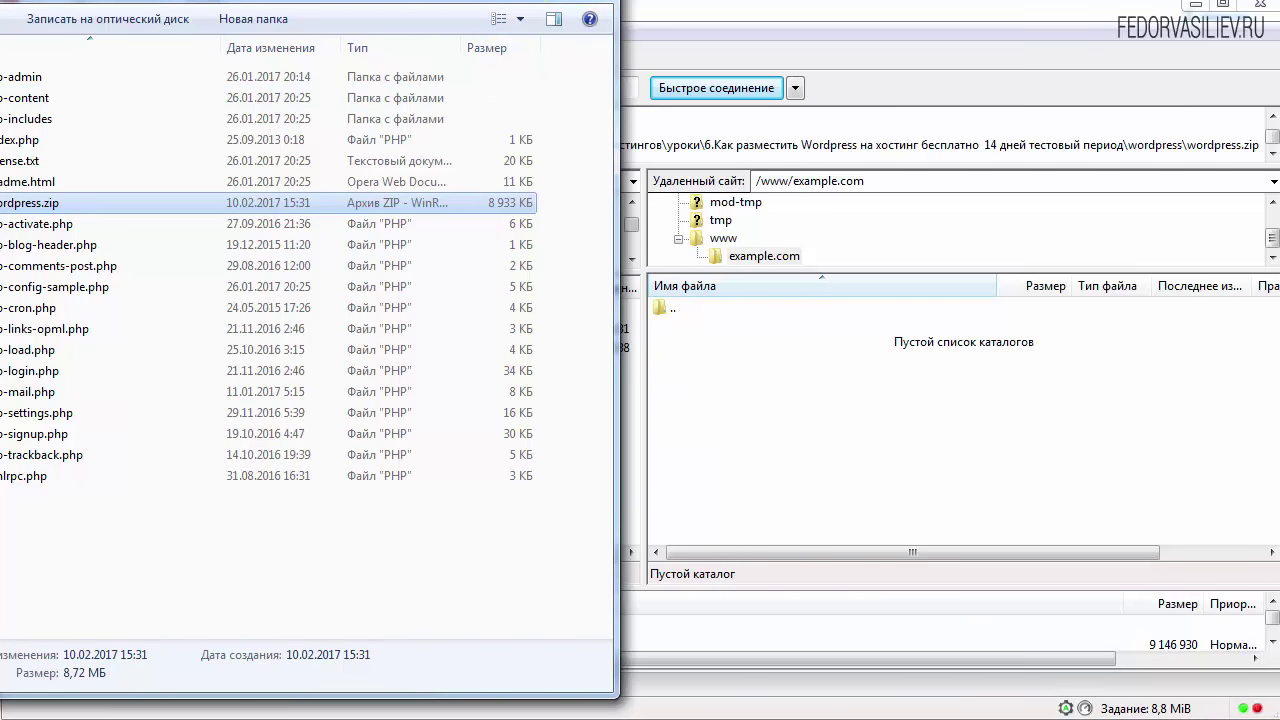
left_click(1272, 630)
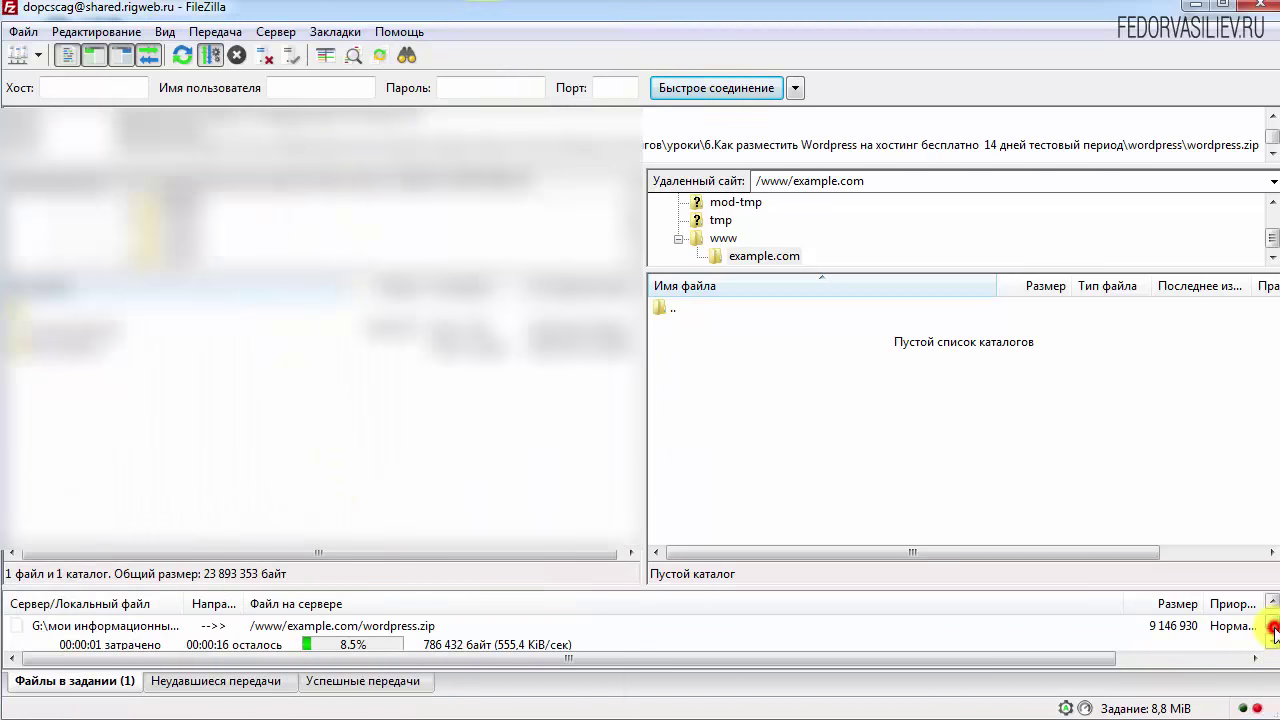
left_click(1272, 641)
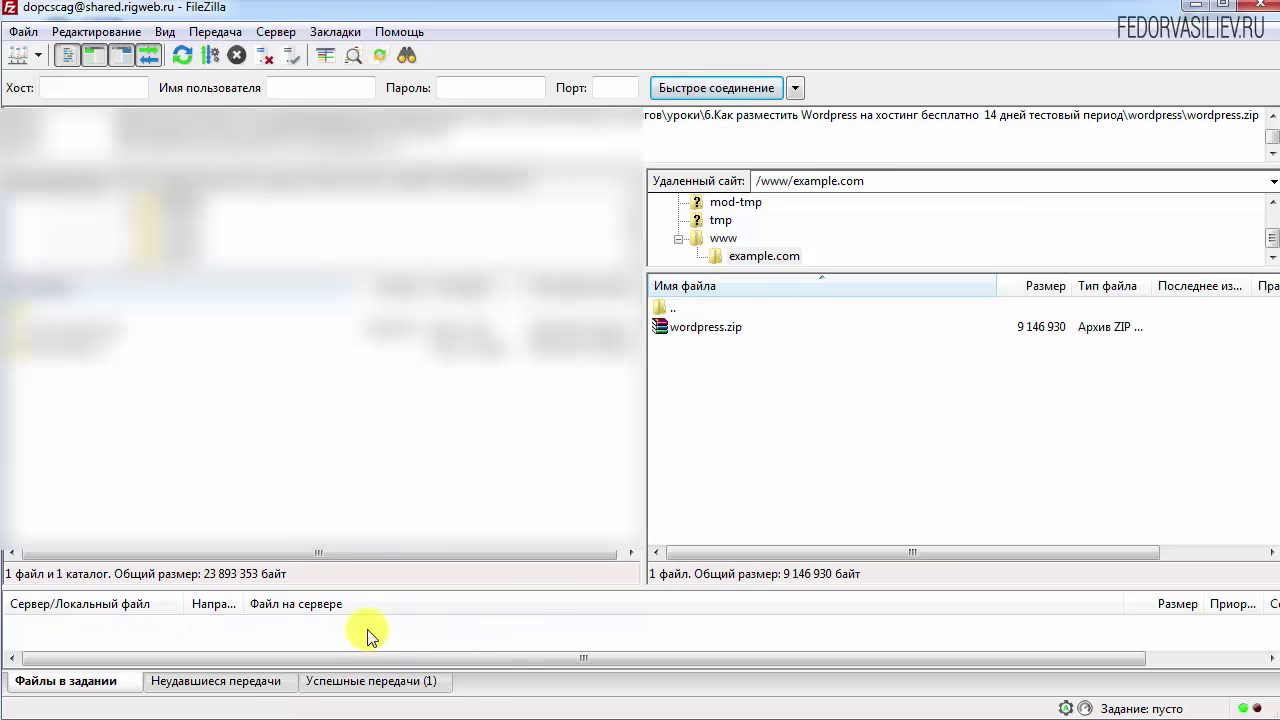
left_click(1195, 10)
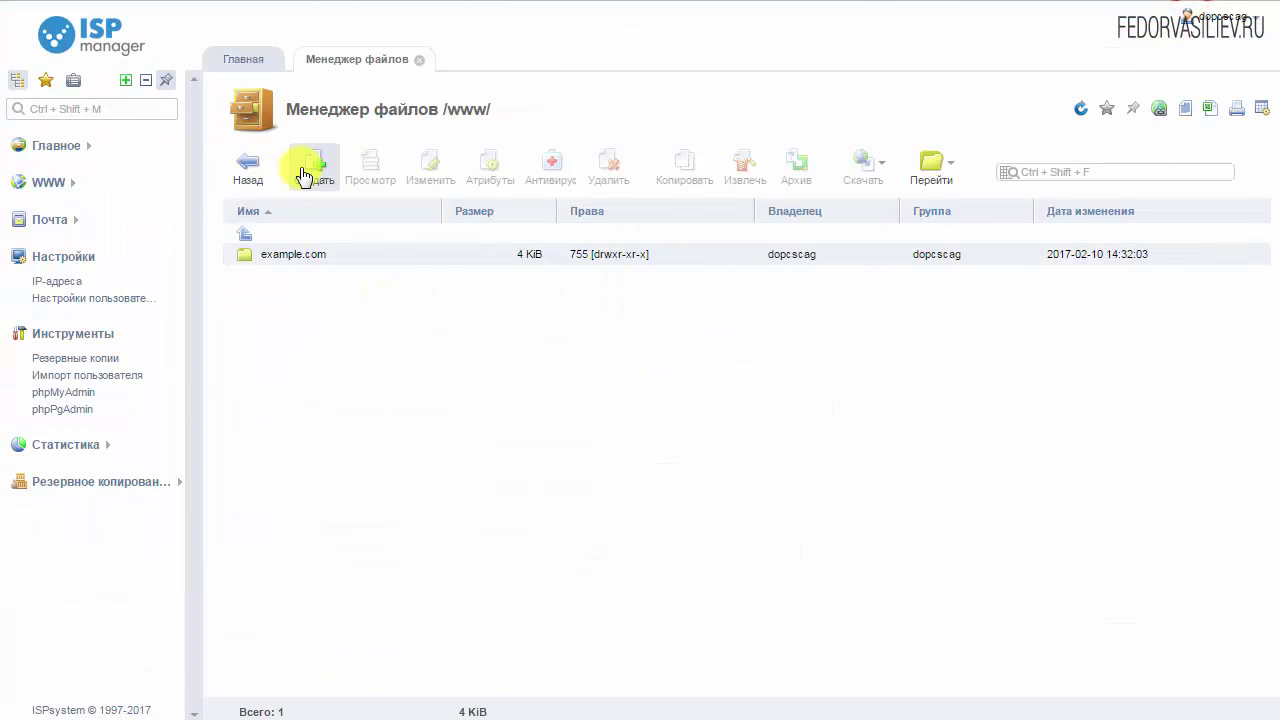
Open the www/example.com folder in ISPmanager's file manager
left_click(53, 146)
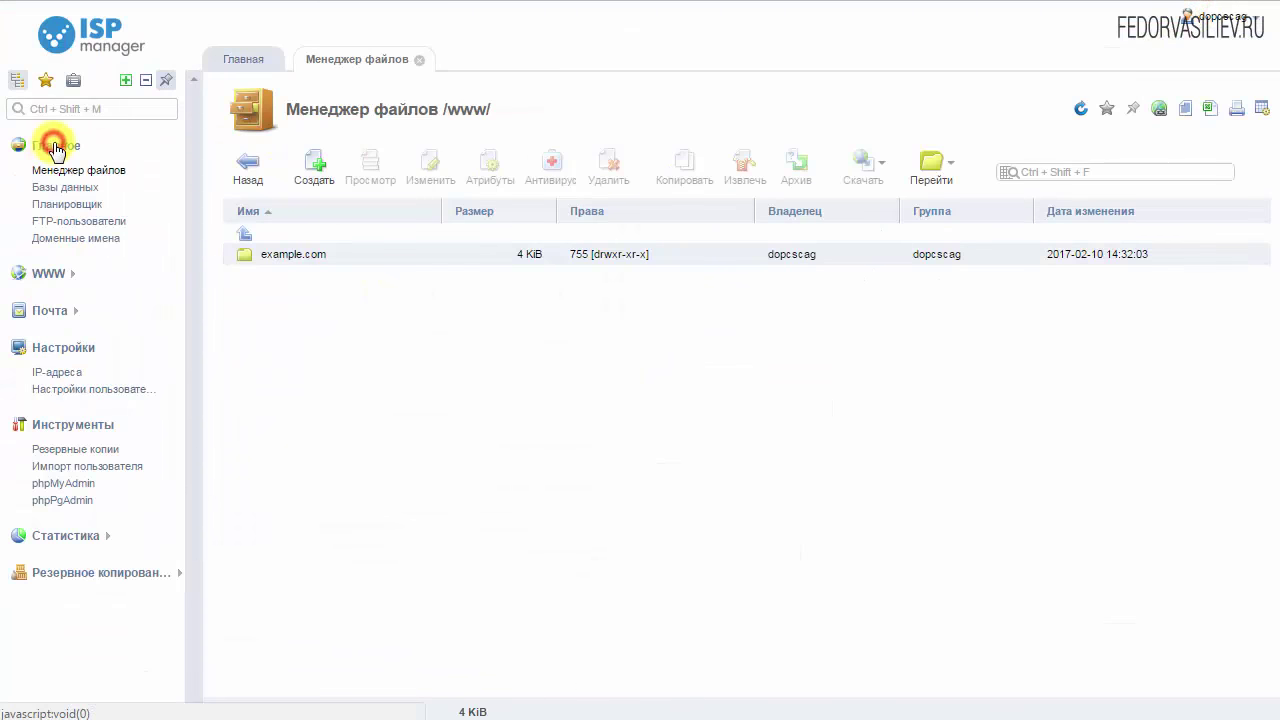
left_click(52, 168)
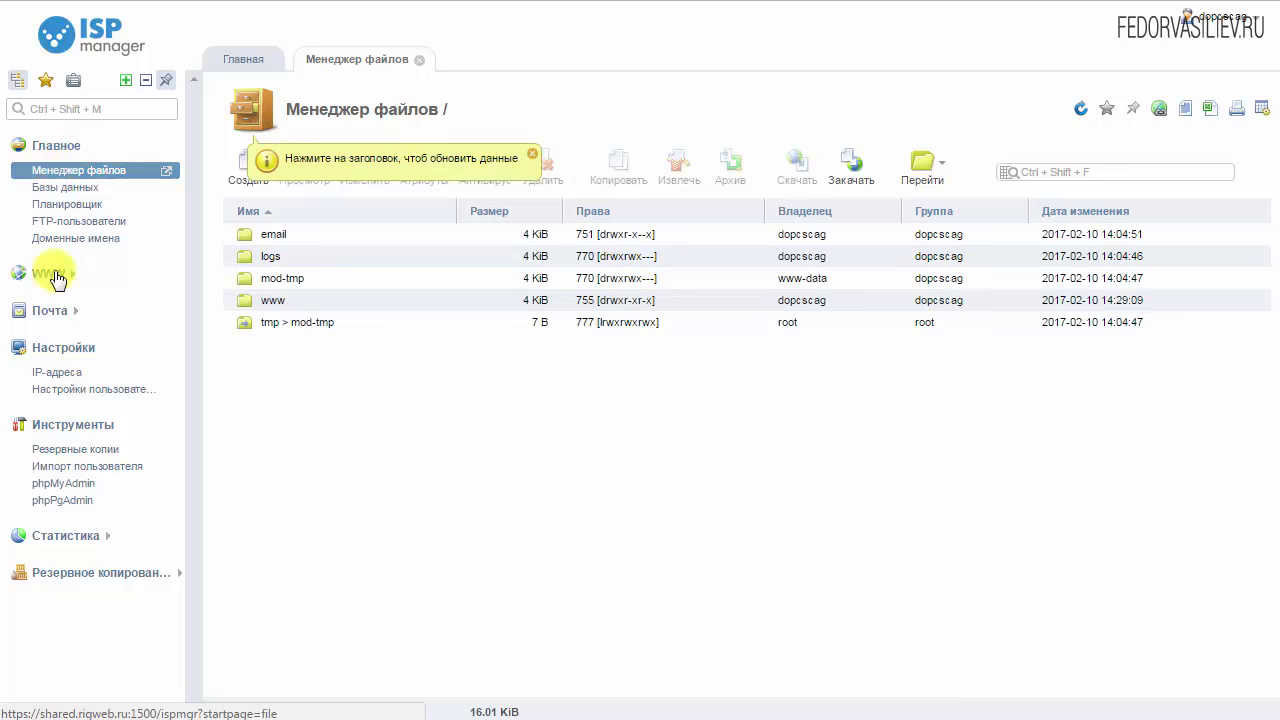
left_click(244, 302)
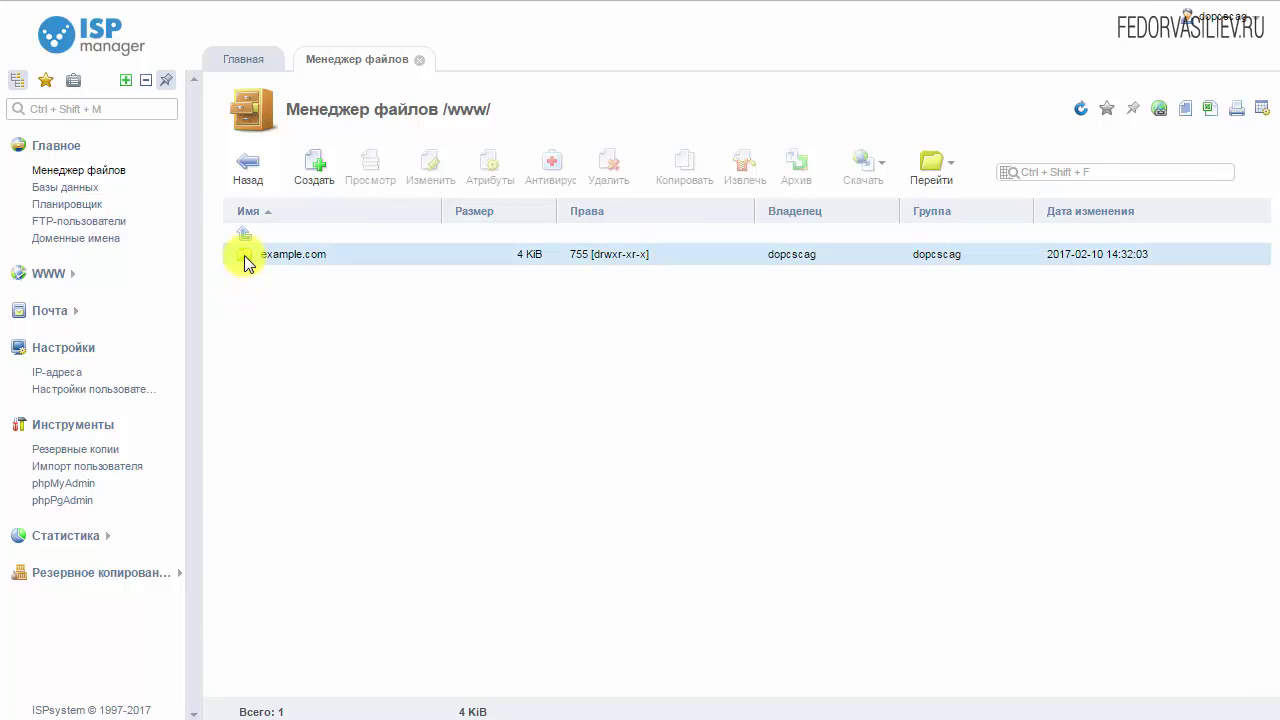
double_click(247, 258)
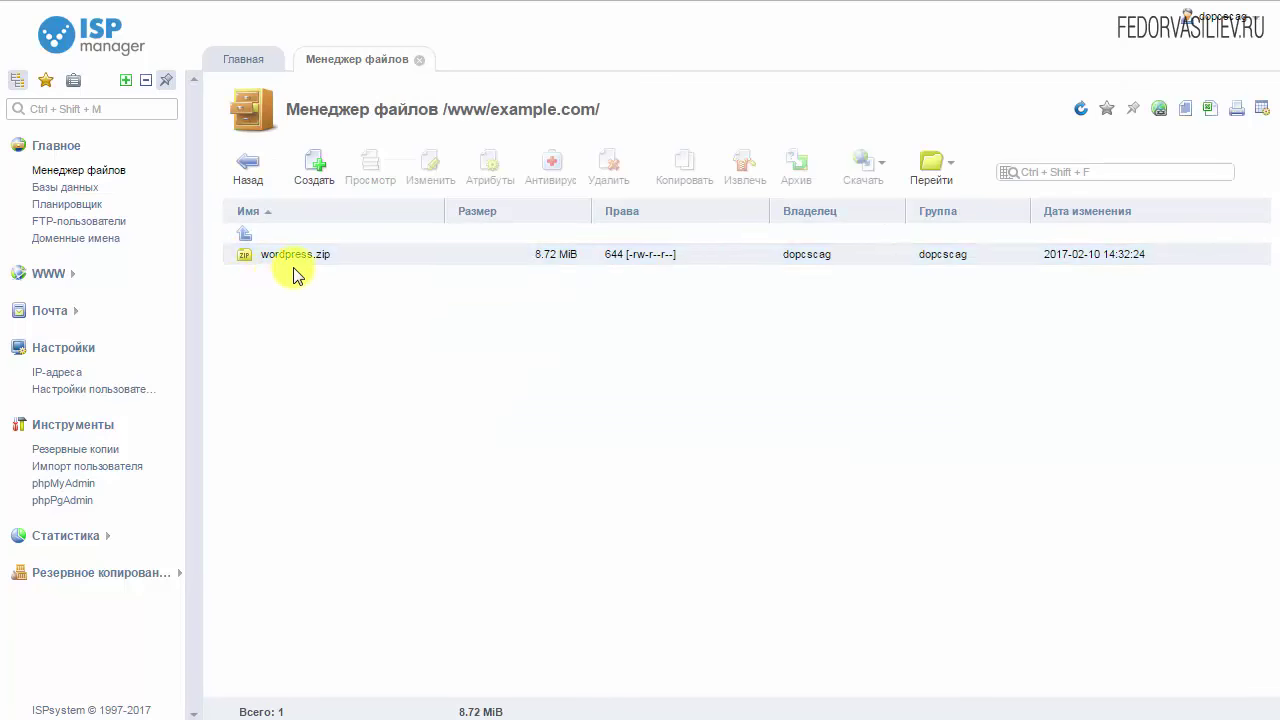
Extract wordpress.zip into www/example.com and reopen the folder to see the files
left_click(312, 254)
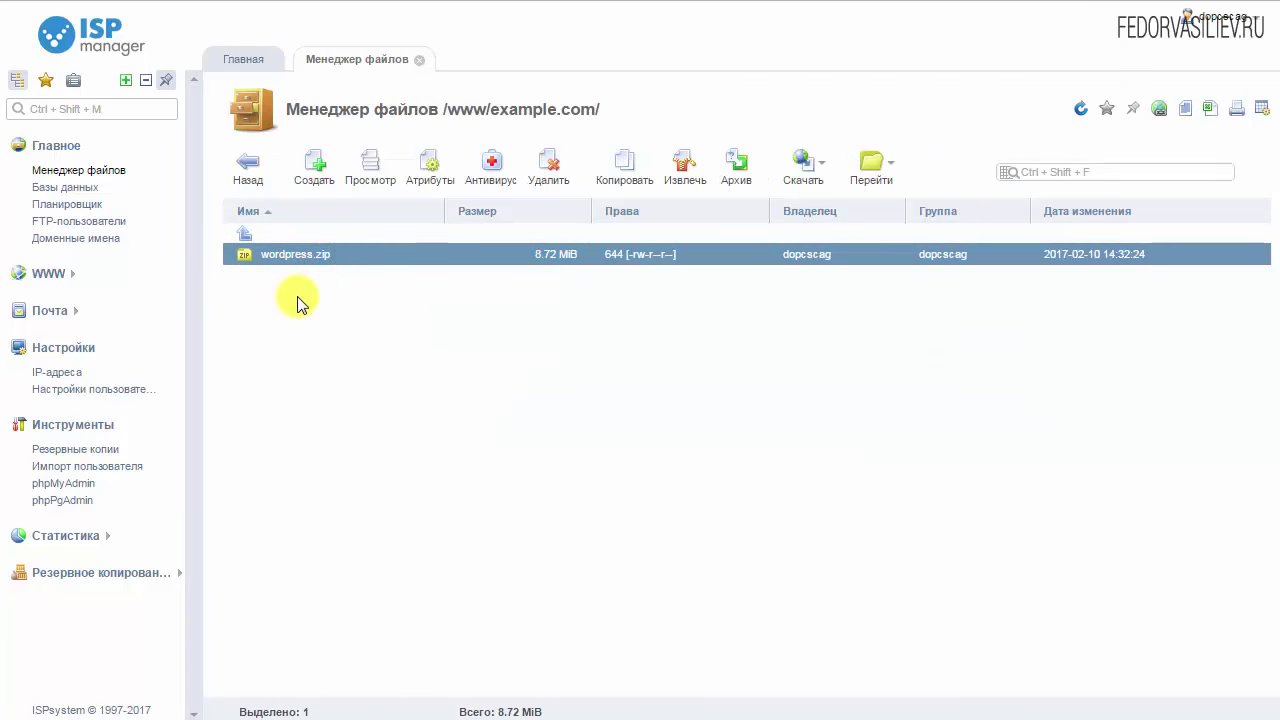
left_click(684, 163)
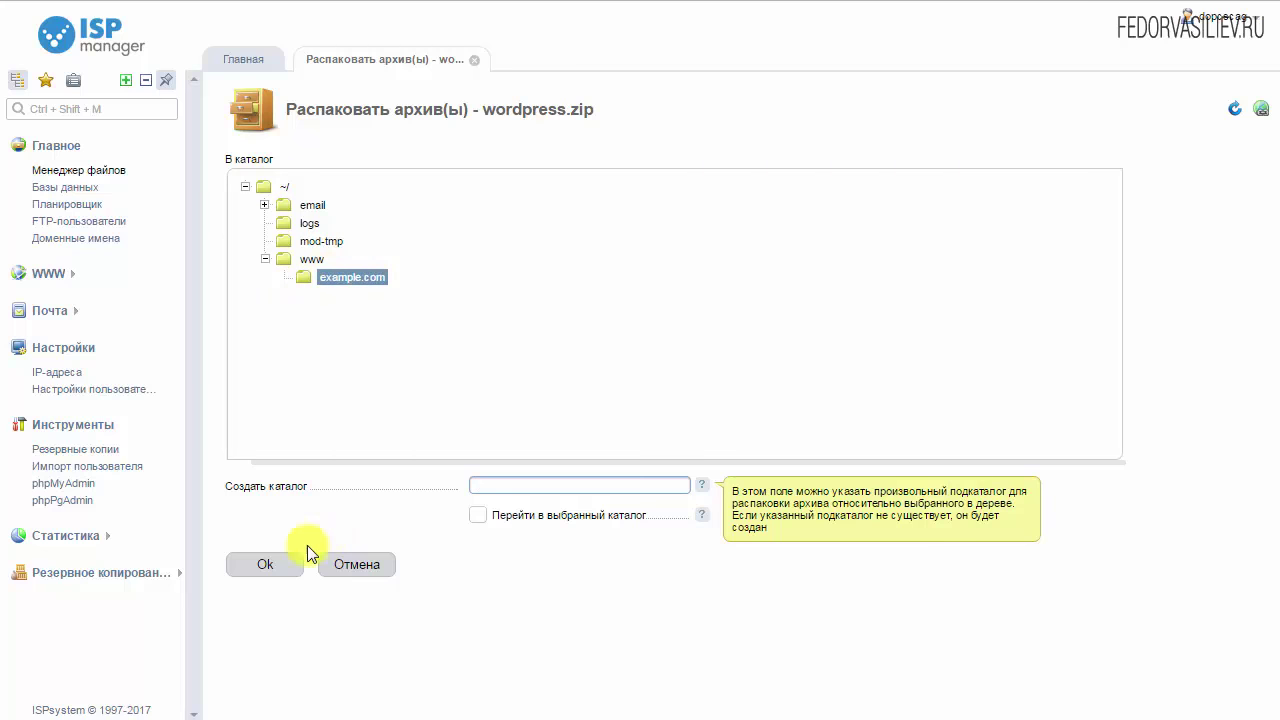
left_click(272, 563)
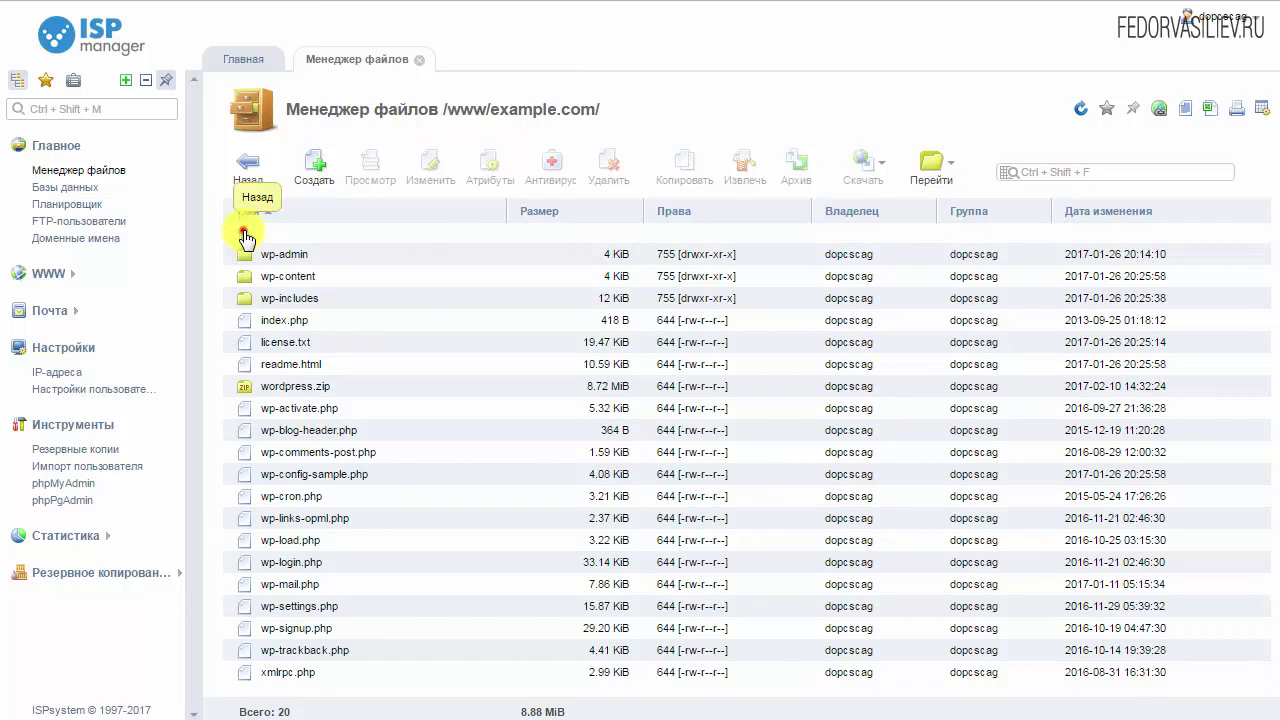
double_click(244, 240)
left_click(269, 257)
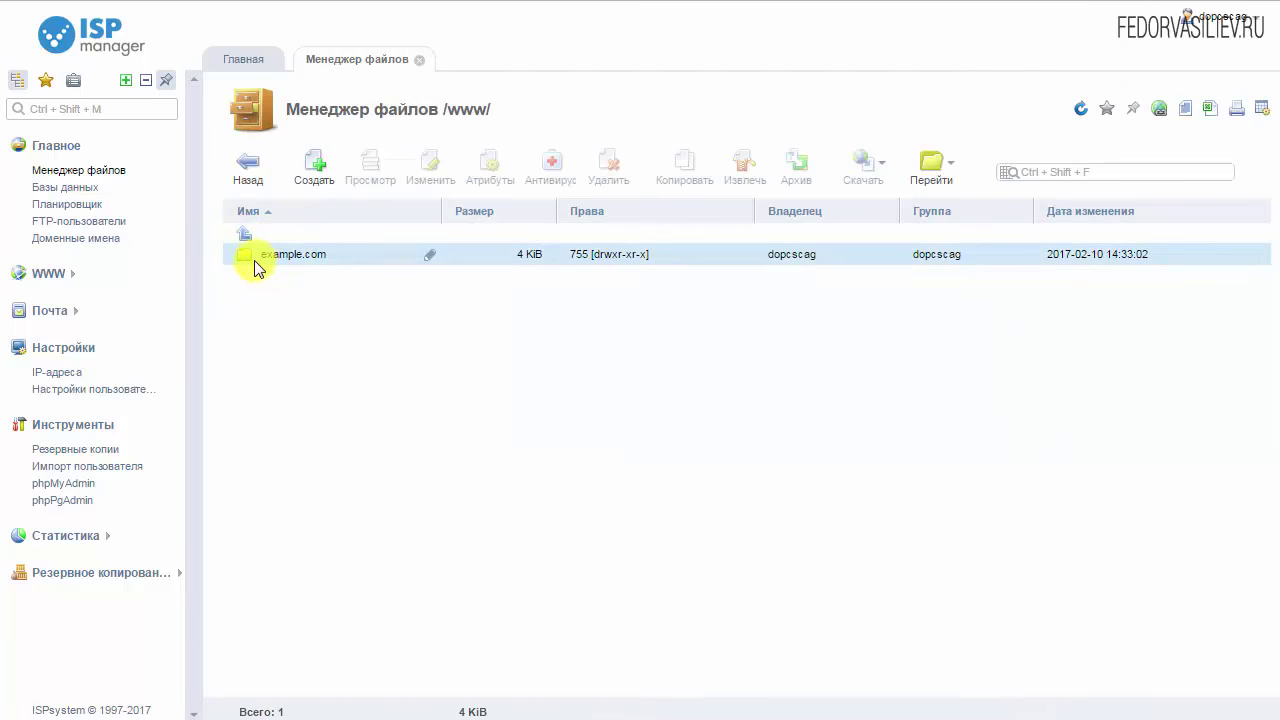
double_click(248, 257)
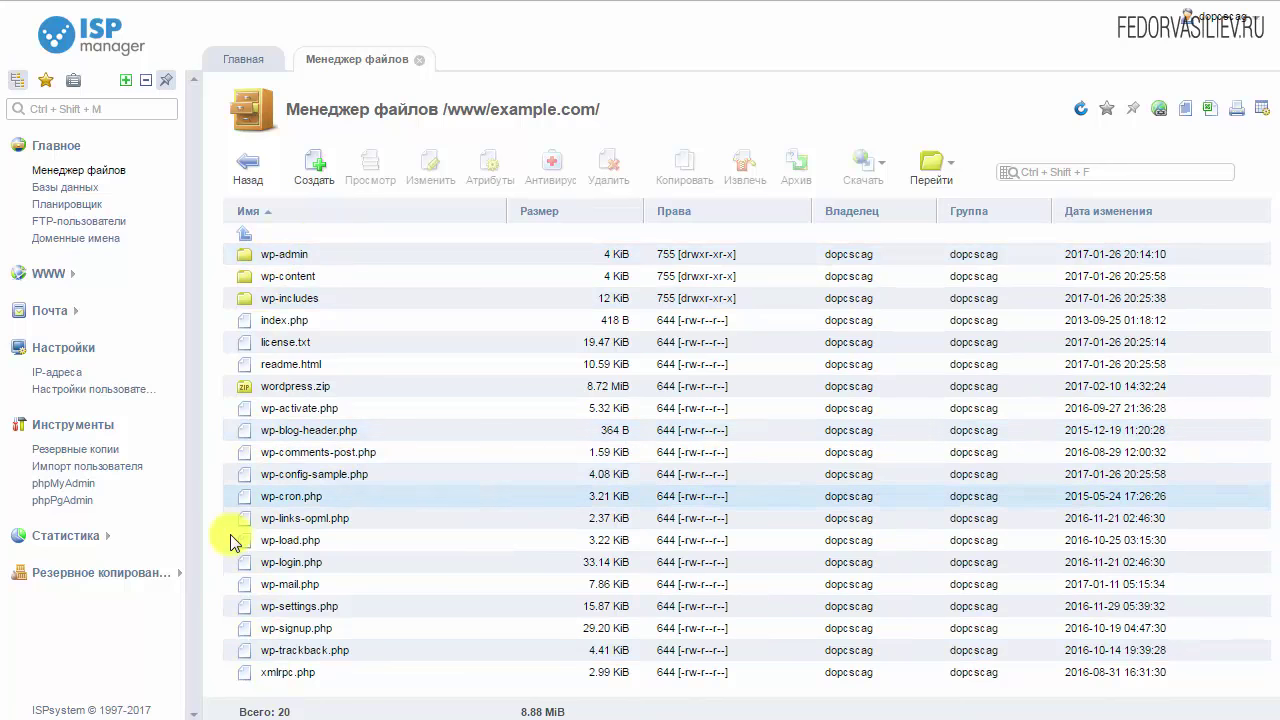
Delete wordpress.zip from /www/example.com, leaving 19 items, and go to the Databases list
left_click(265, 388)
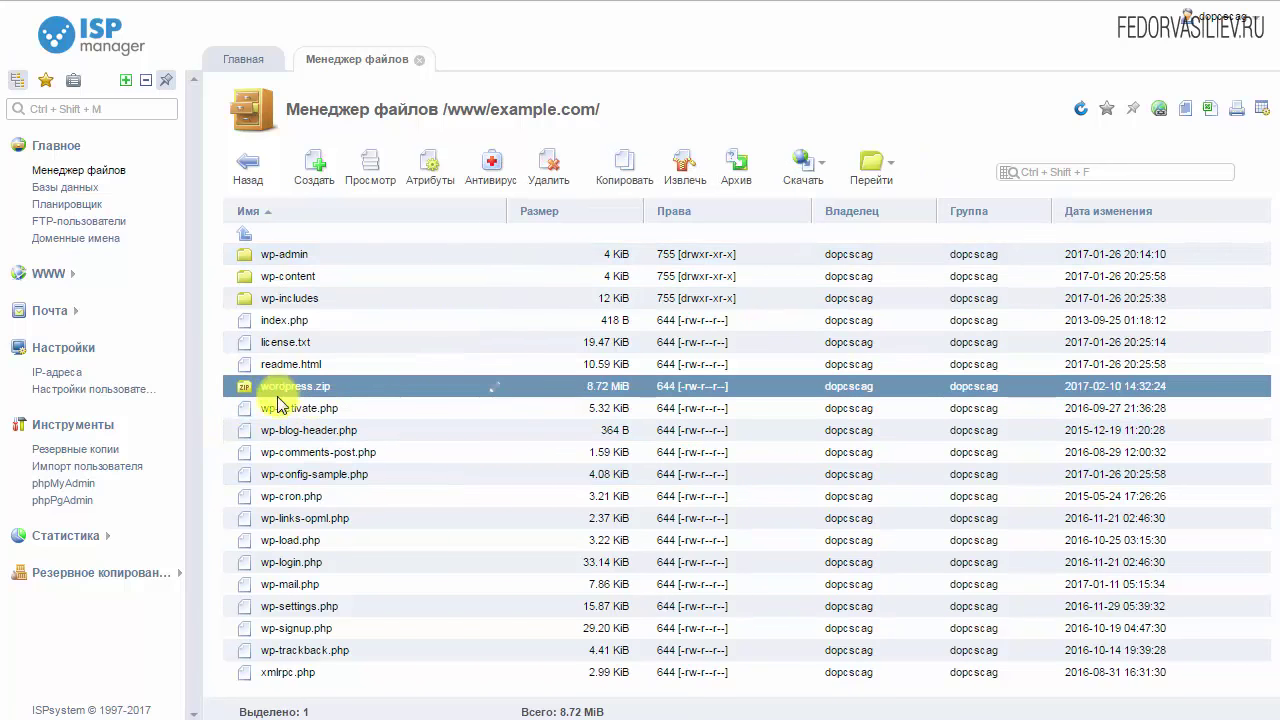
left_click(547, 170)
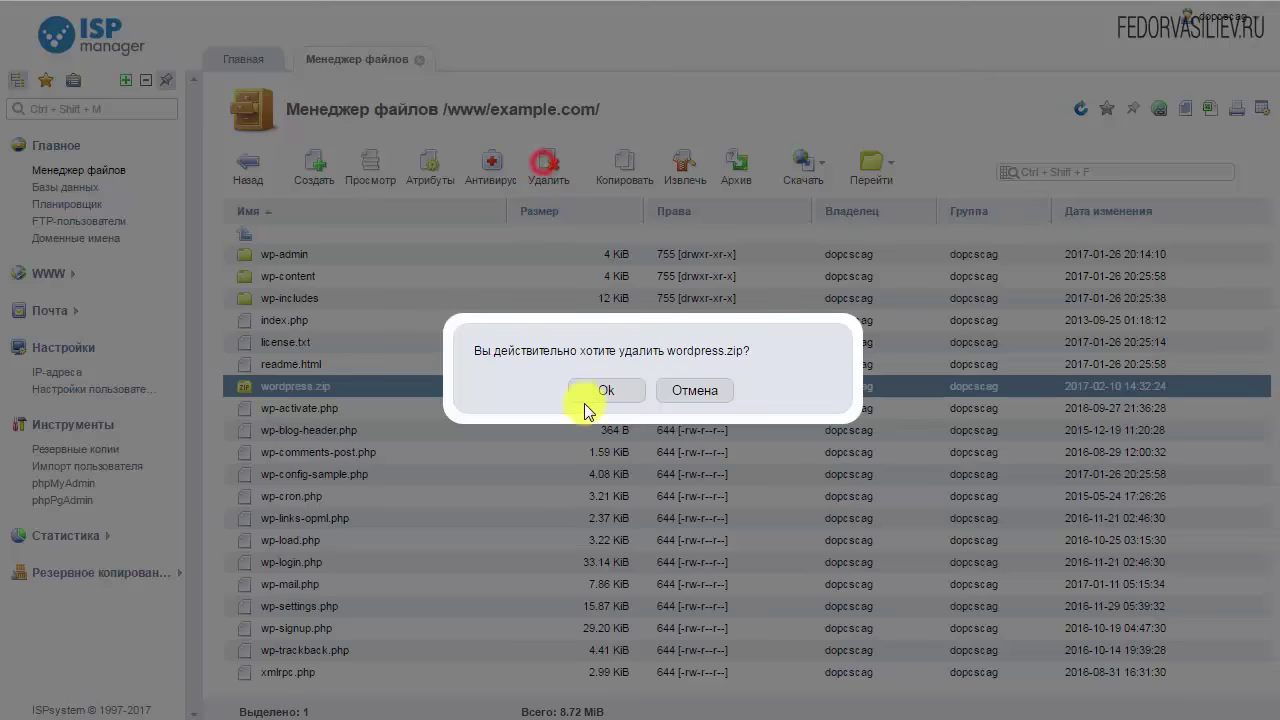
left_click(599, 394)
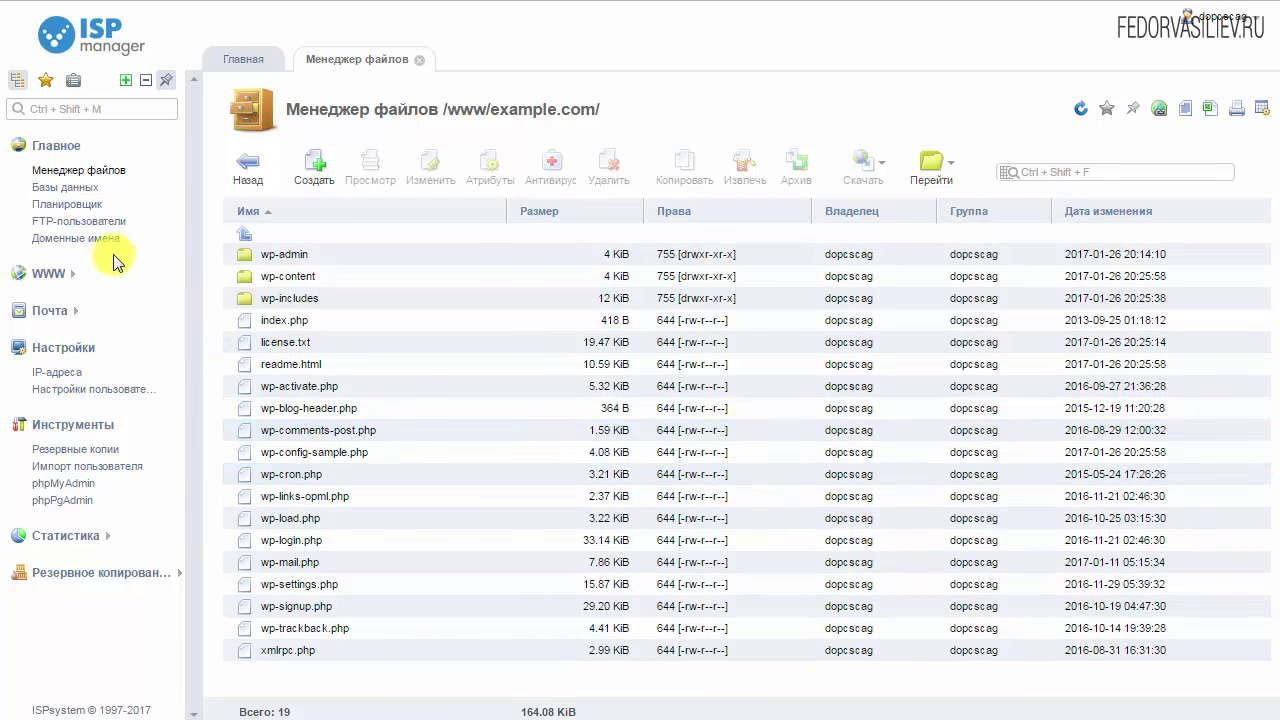
left_click(68, 188)
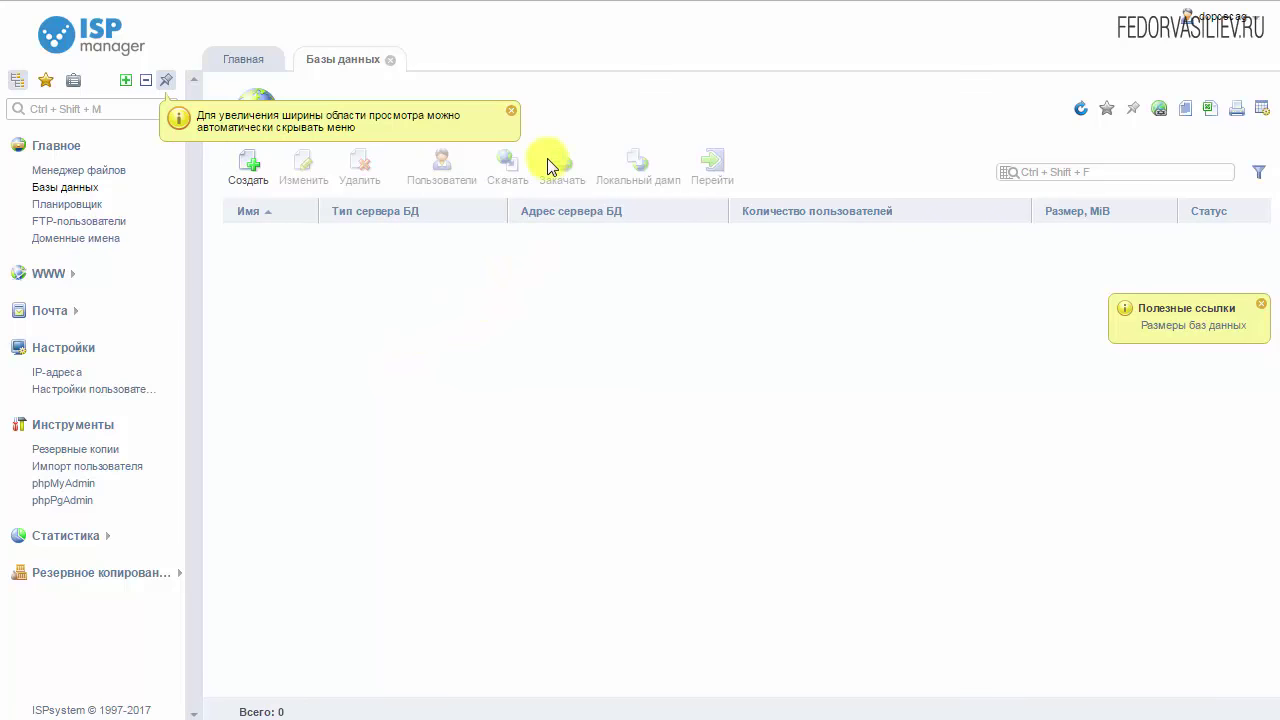
Start a new database and enter test as its name
left_click(247, 178)
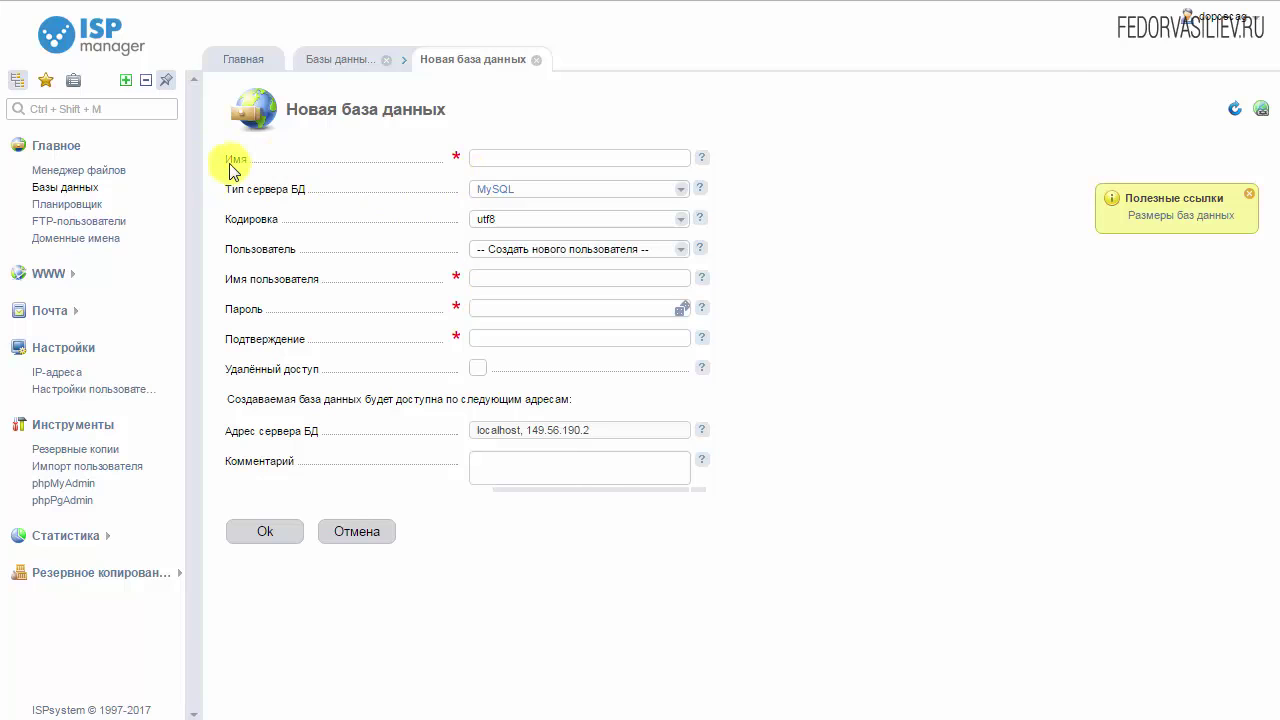
left_click(551, 158)
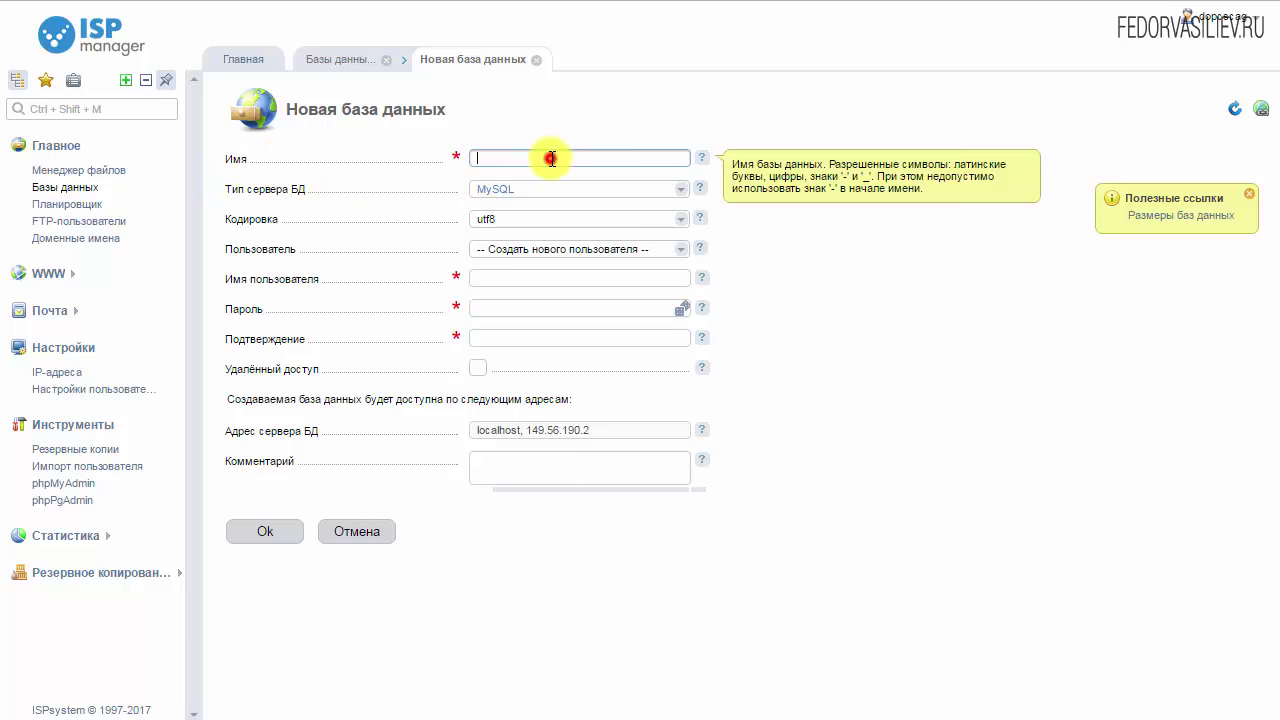
left_click(704, 160)
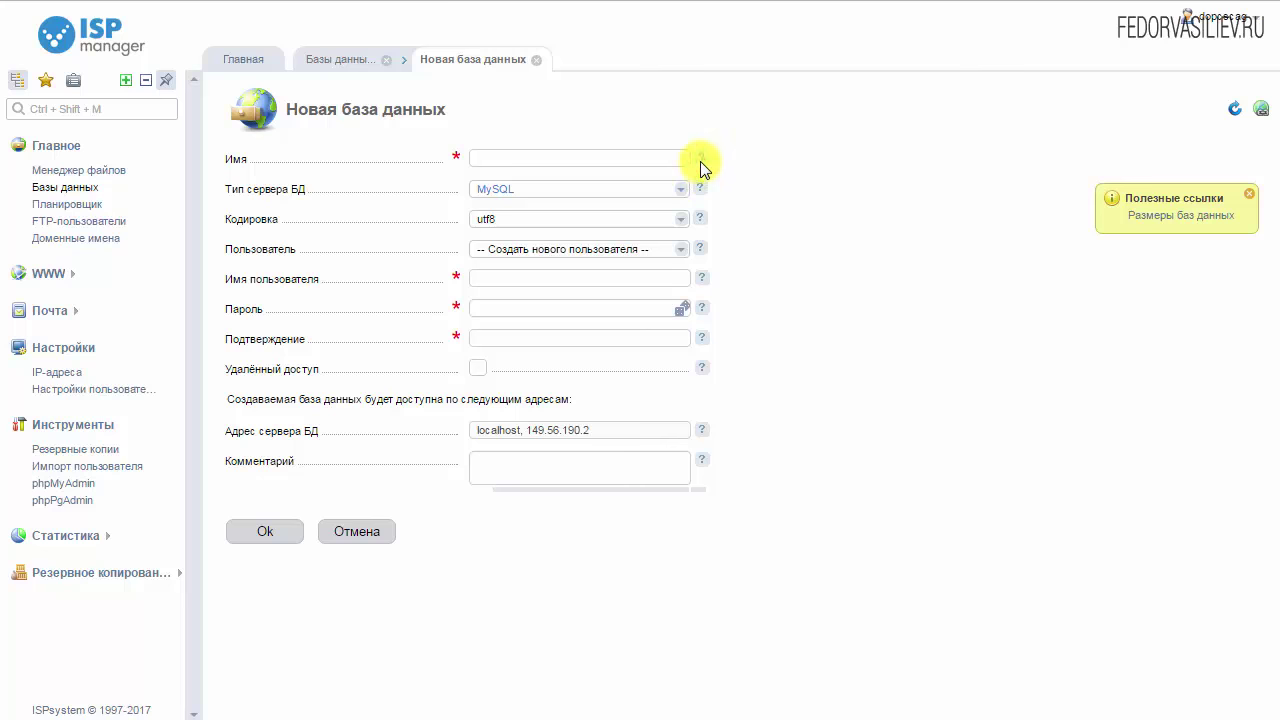
left_click(701, 158)
left_click(537, 157)
left_click(537, 157)
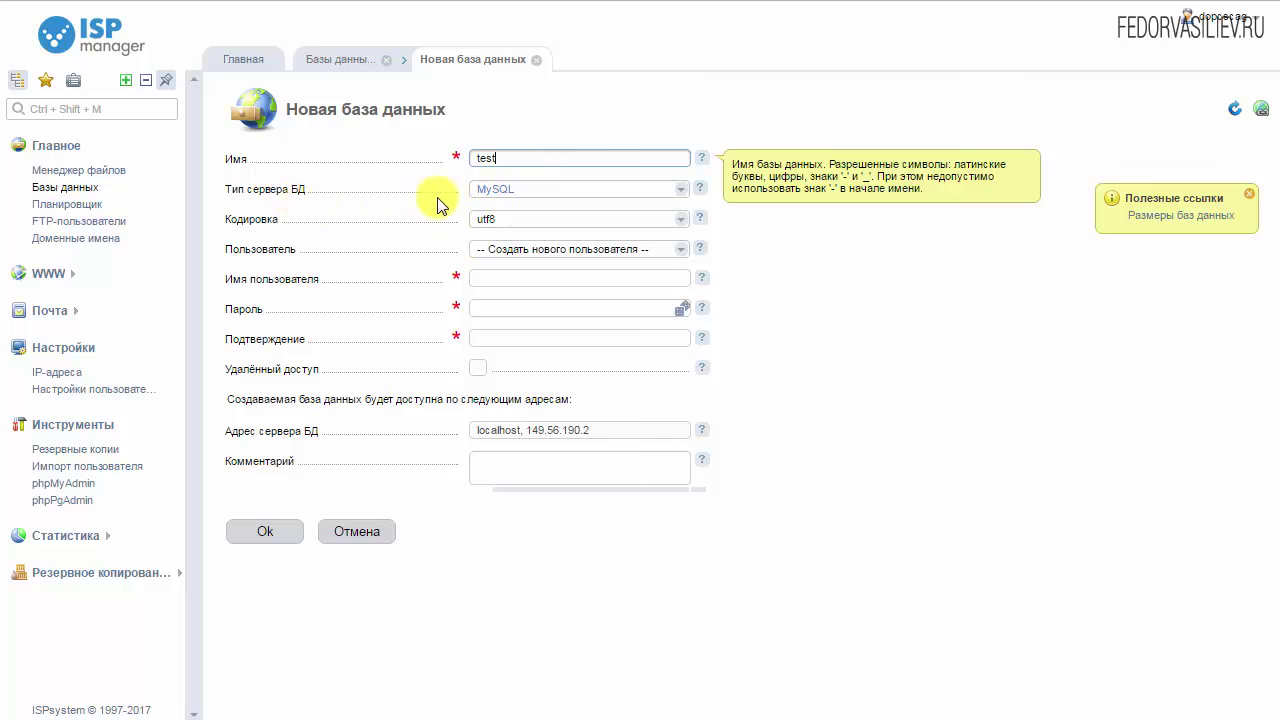
left_click(486, 218)
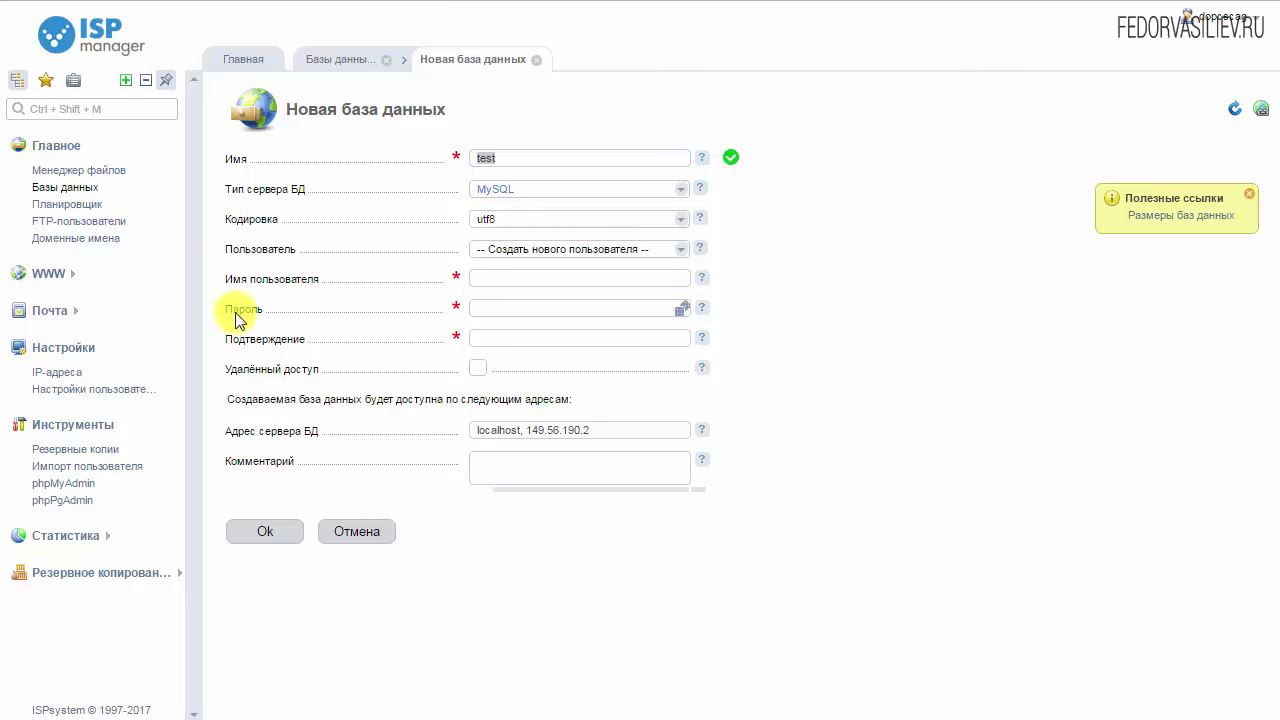
Paste the new user name and password, fill the confirmation, and submit
left_click(500, 280)
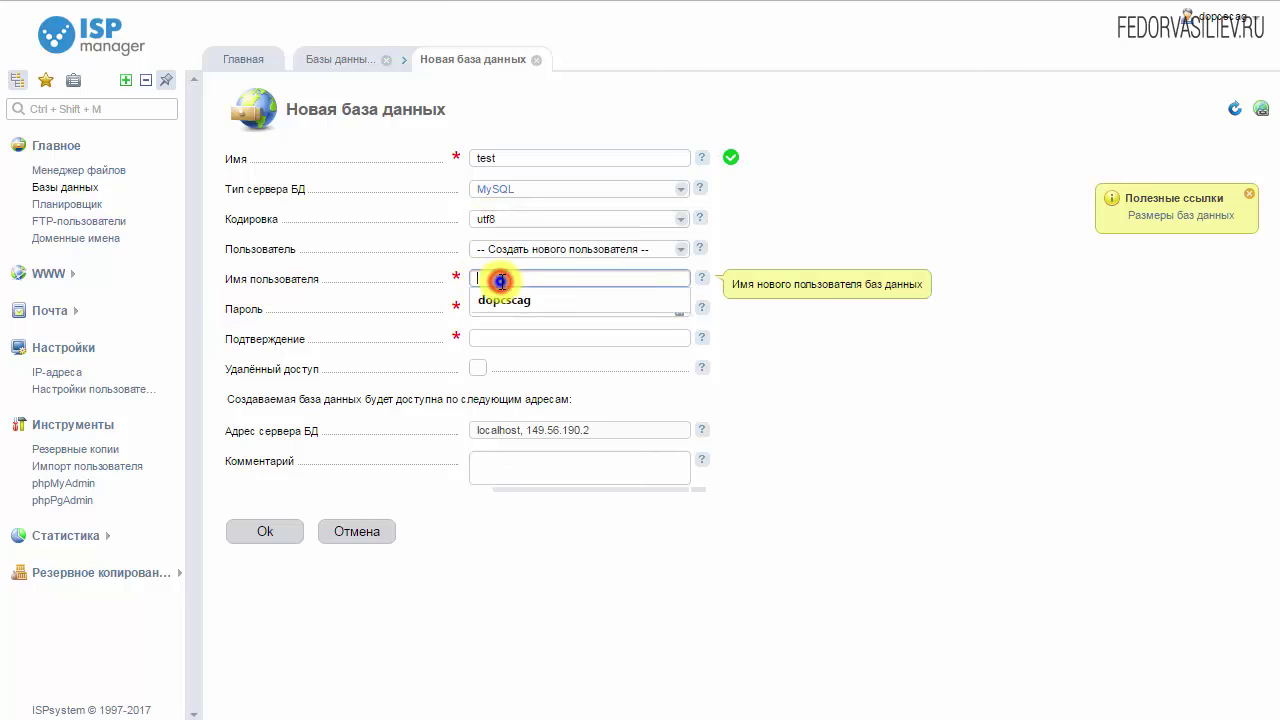
right_click(500, 281)
left_click(555, 404)
left_click(829, 391)
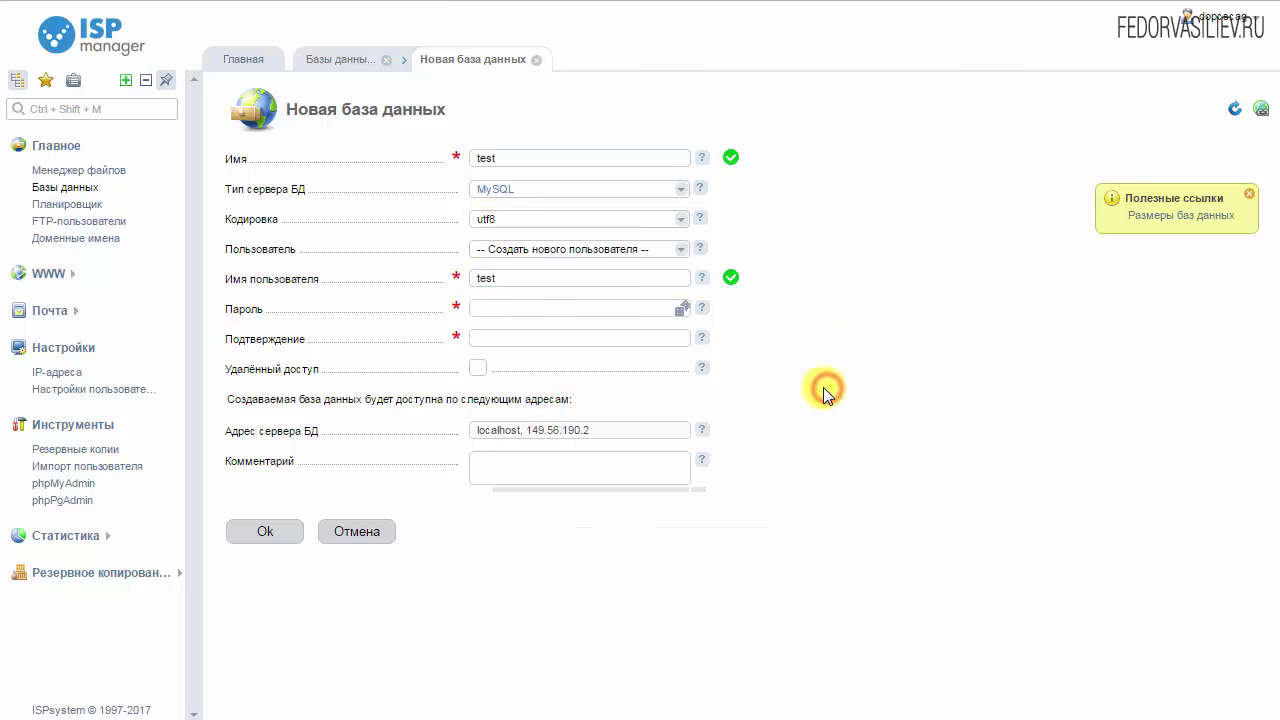
left_click(484, 308)
right_click(486, 309)
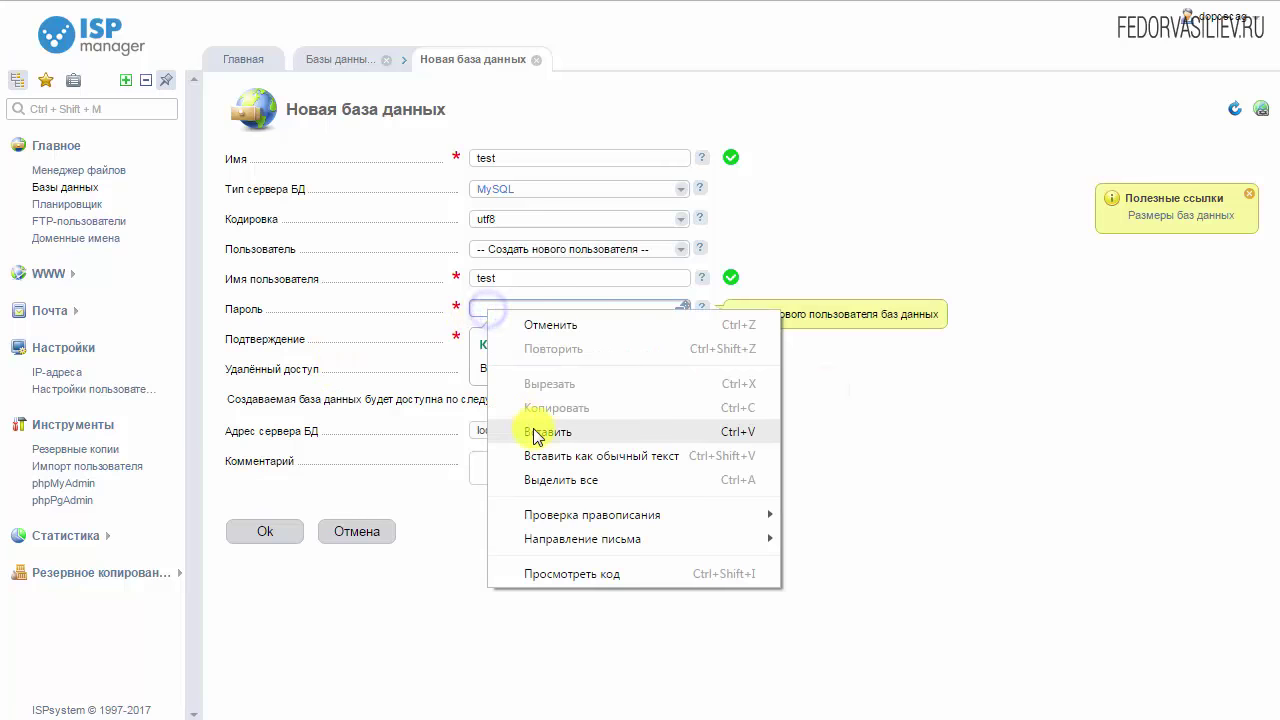
left_click(533, 430)
left_click(514, 350)
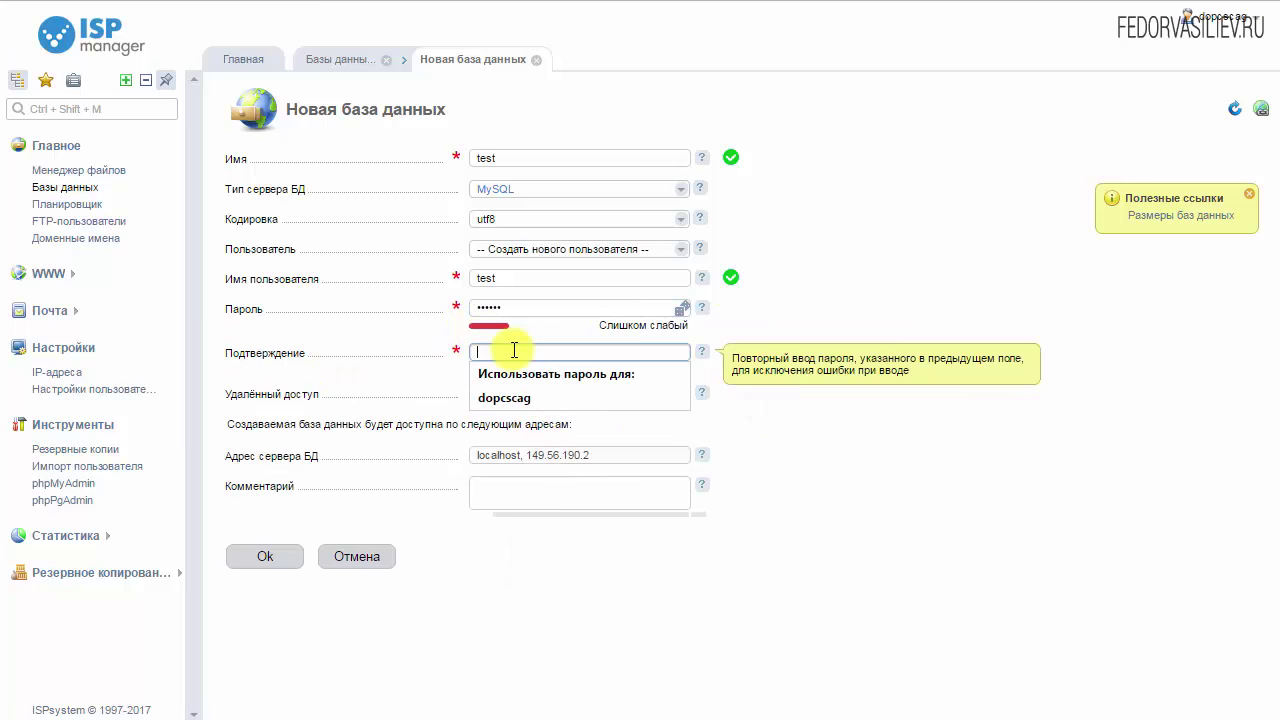
left_click(504, 397)
left_click(252, 548)
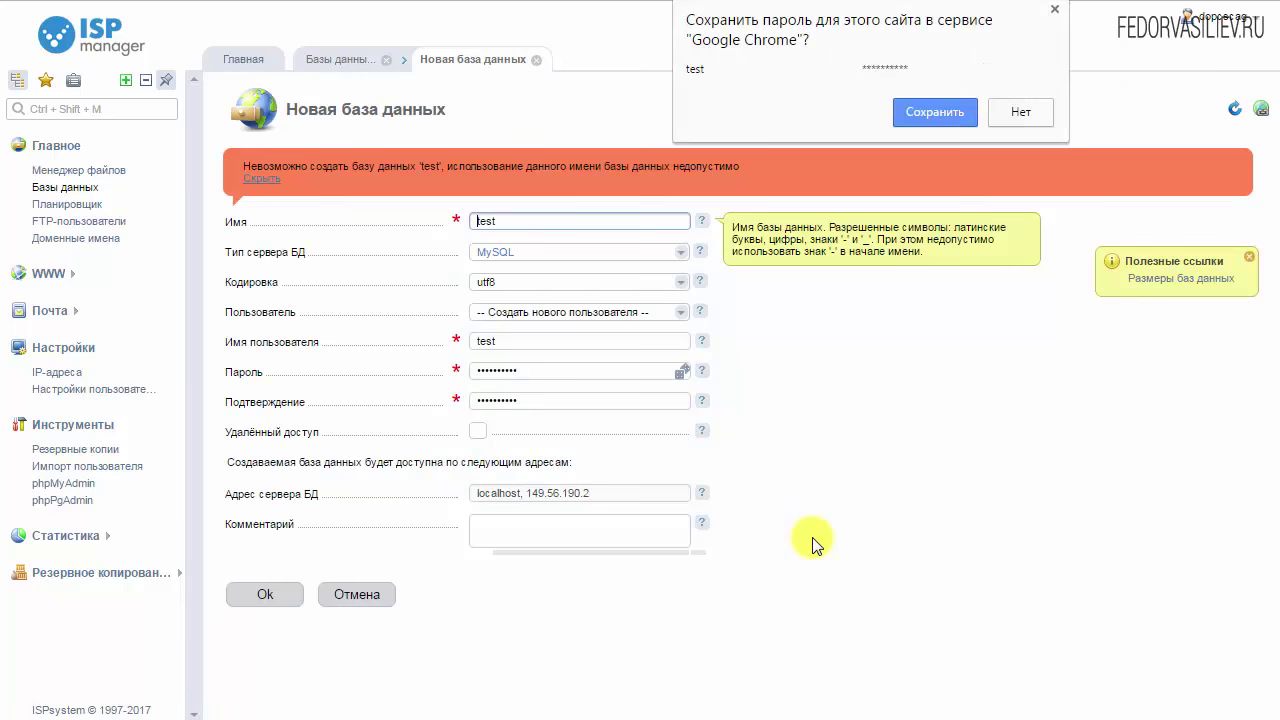
After the name 'test' is rejected, rename the database to fedor and submit again
left_click(812, 543)
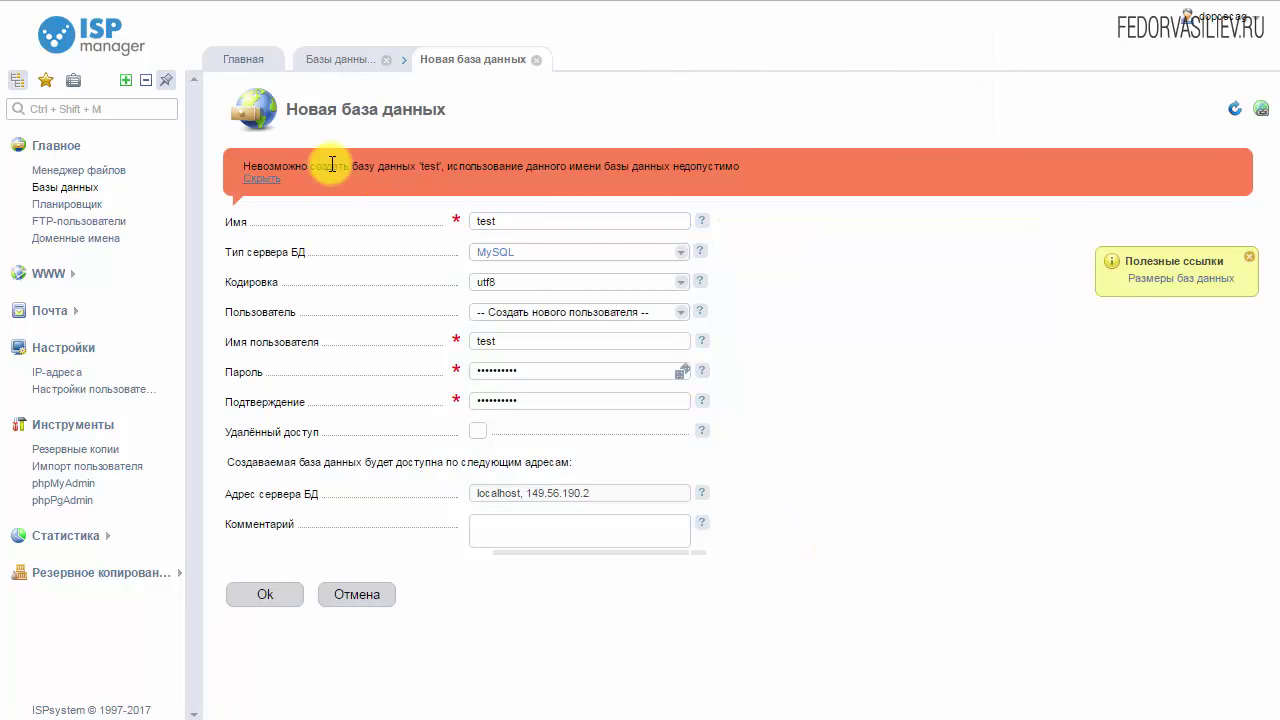
left_click(478, 222)
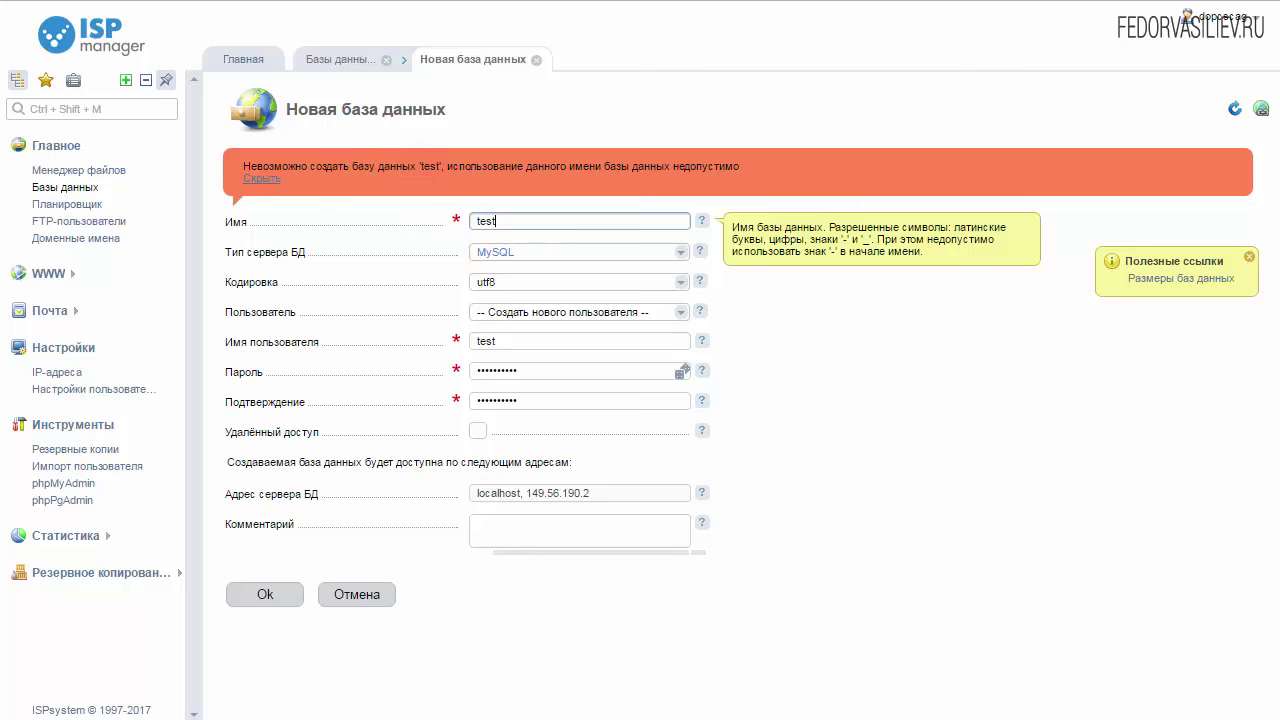
key("BackSpace")
key("BackSpace")
key("BackSpace")
key("BackSpace")
type("fedor")
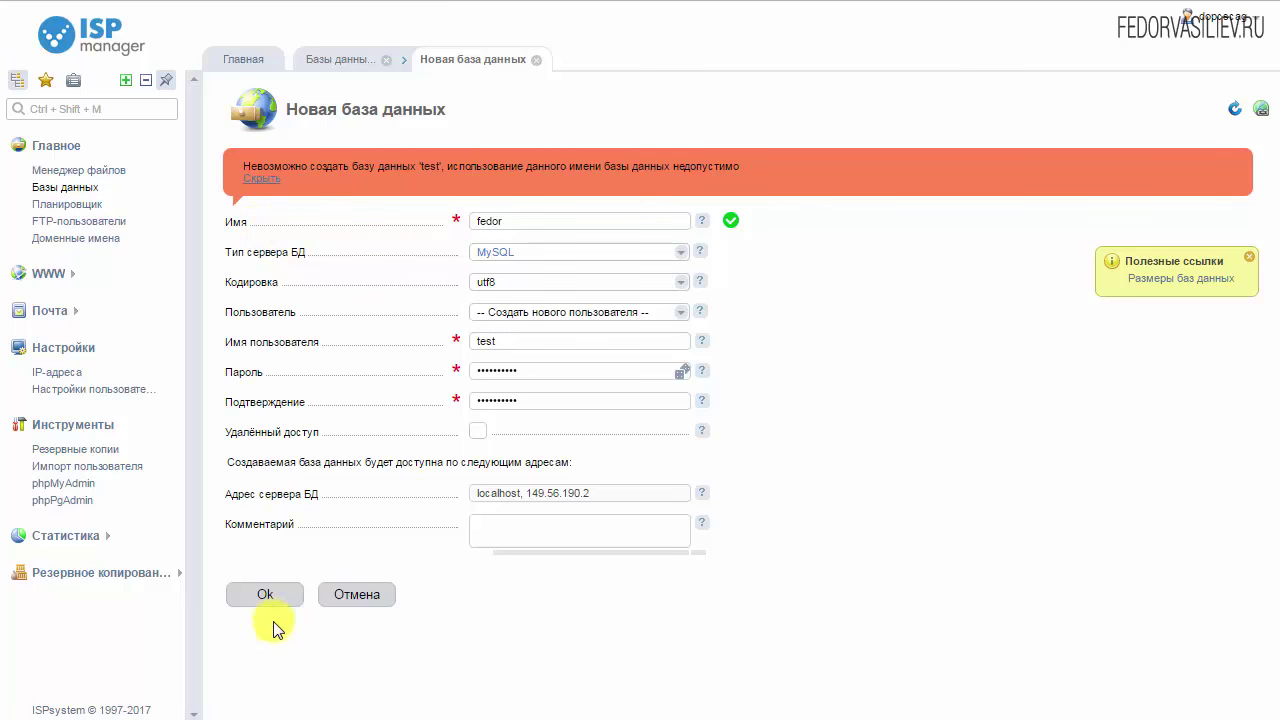
left_click(262, 598)
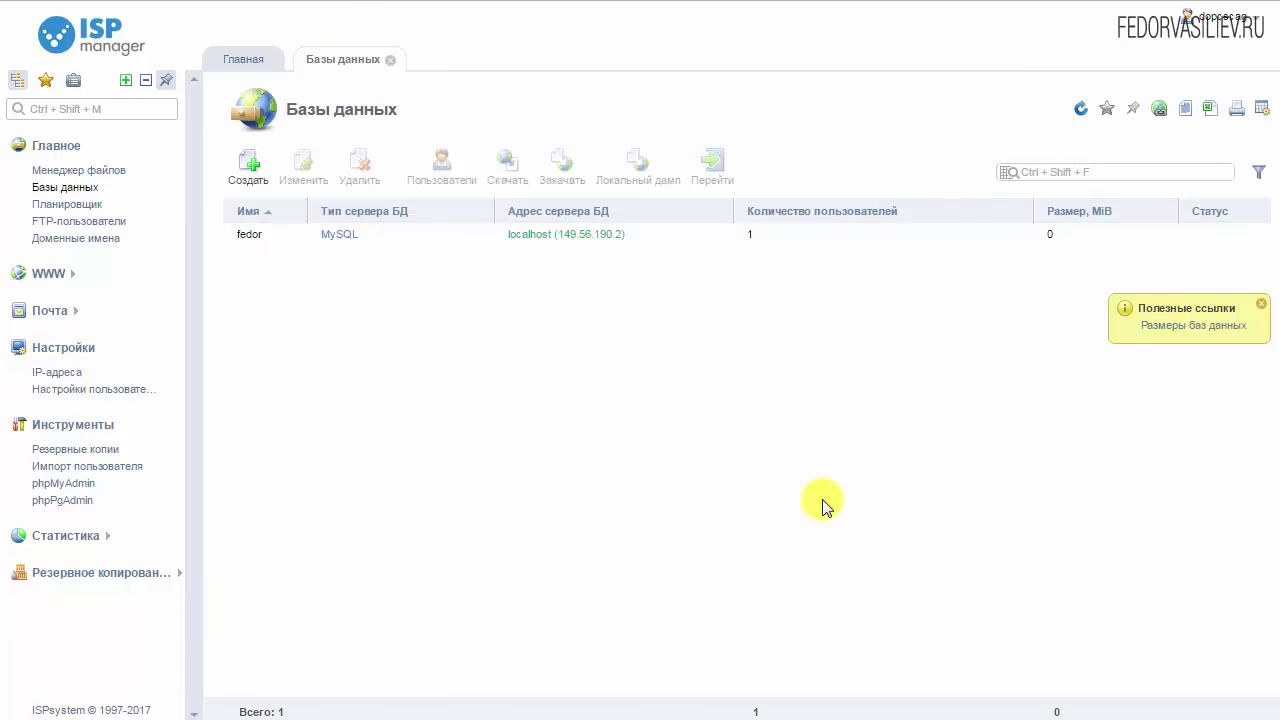
left_click(567, 234)
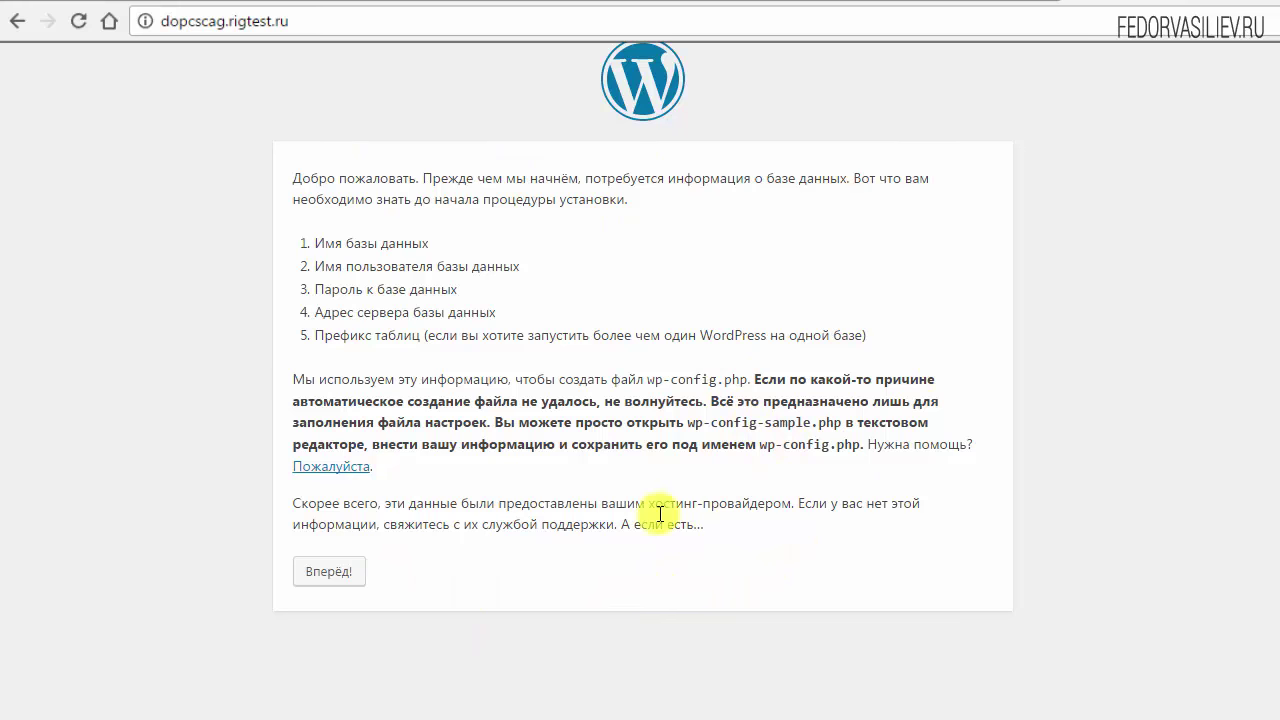
Enter database fedor, user test and the pasted database password, then submit
left_click(318, 580)
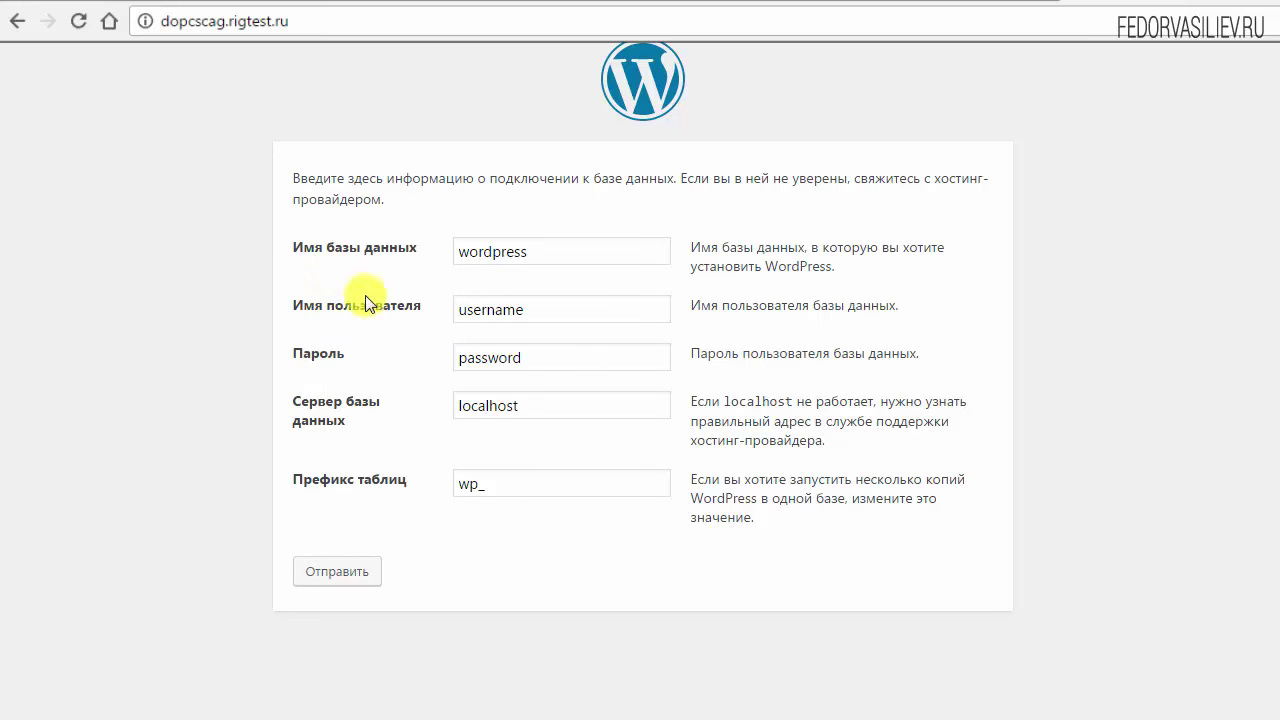
double_click(553, 252)
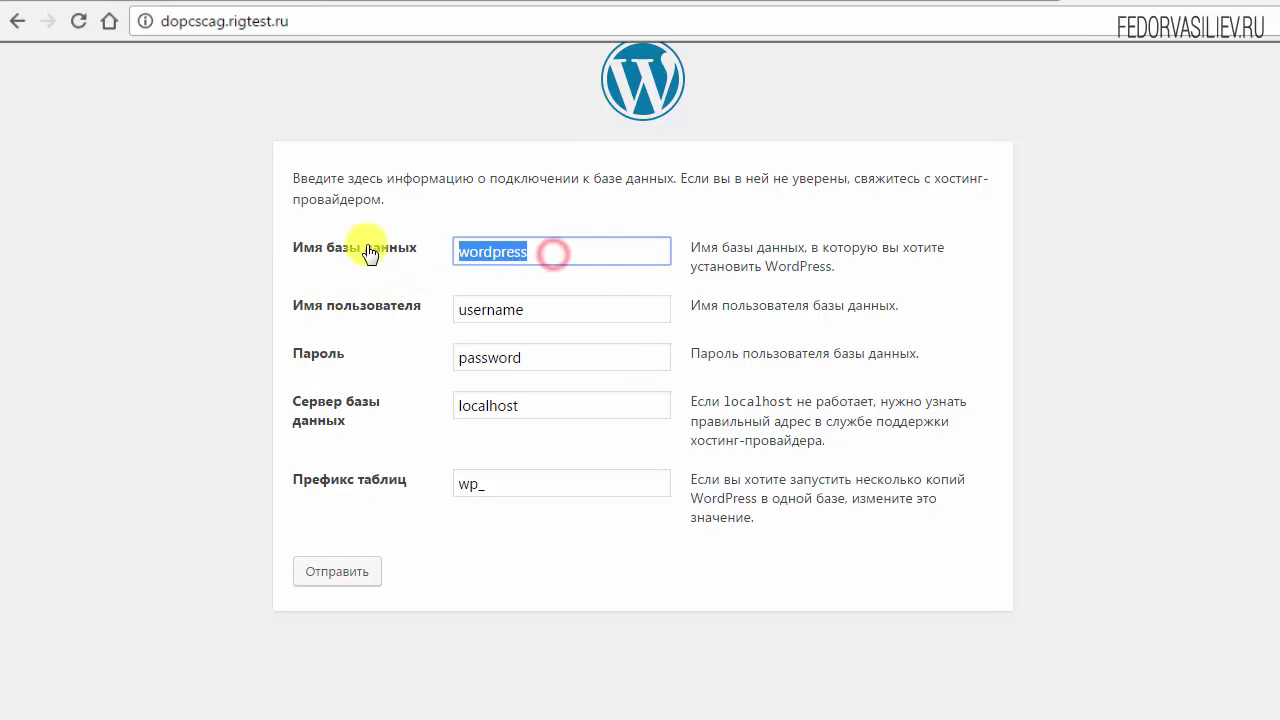
type("fedor")
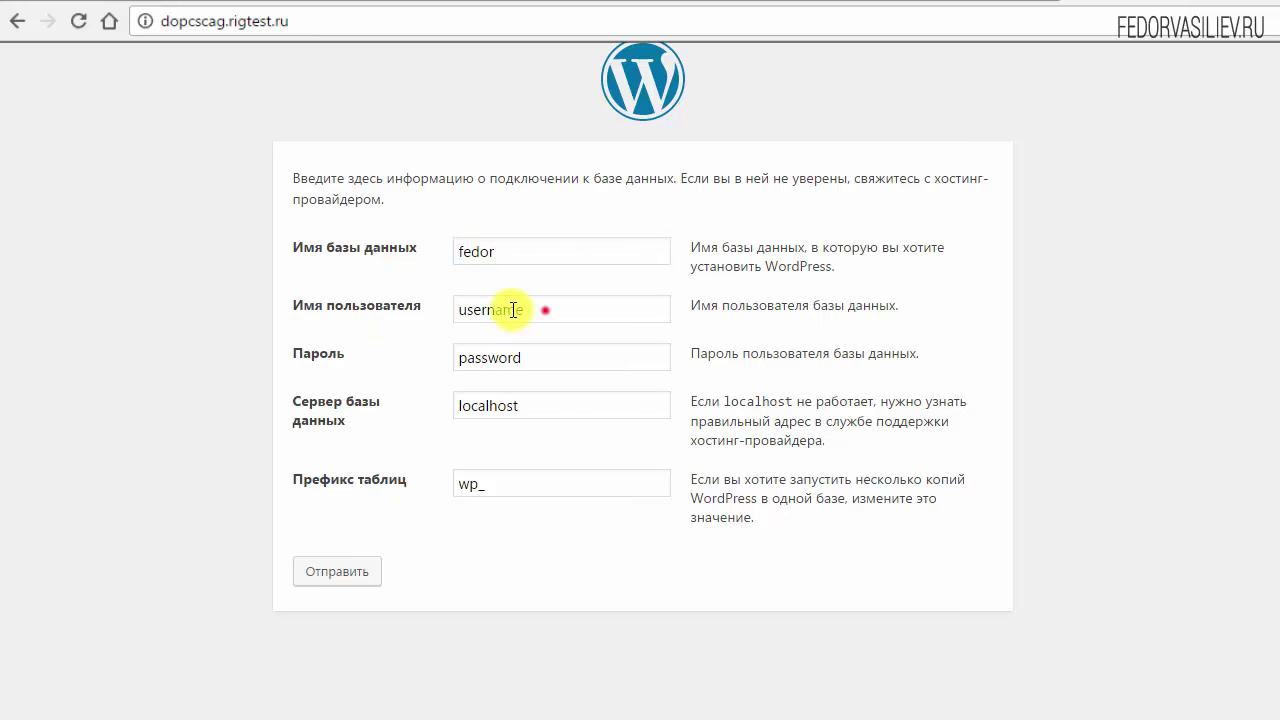
double_click(545, 310)
type("test")
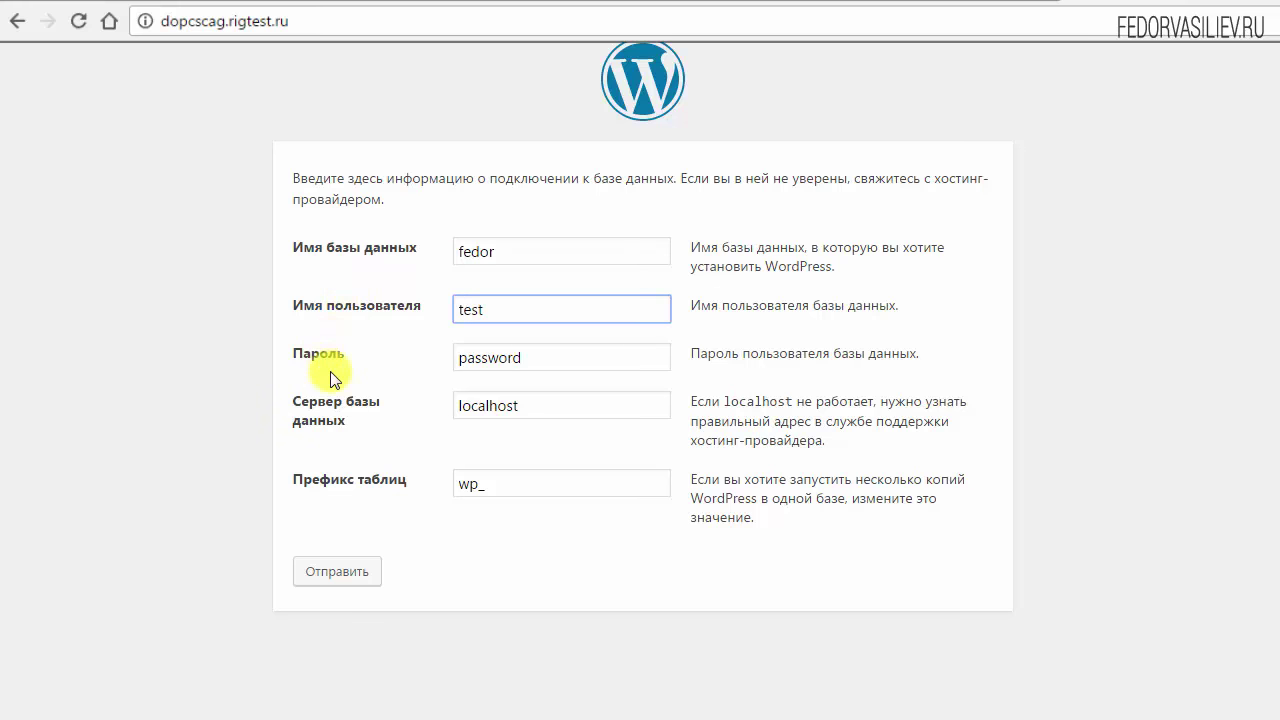
double_click(559, 362)
right_click(466, 360)
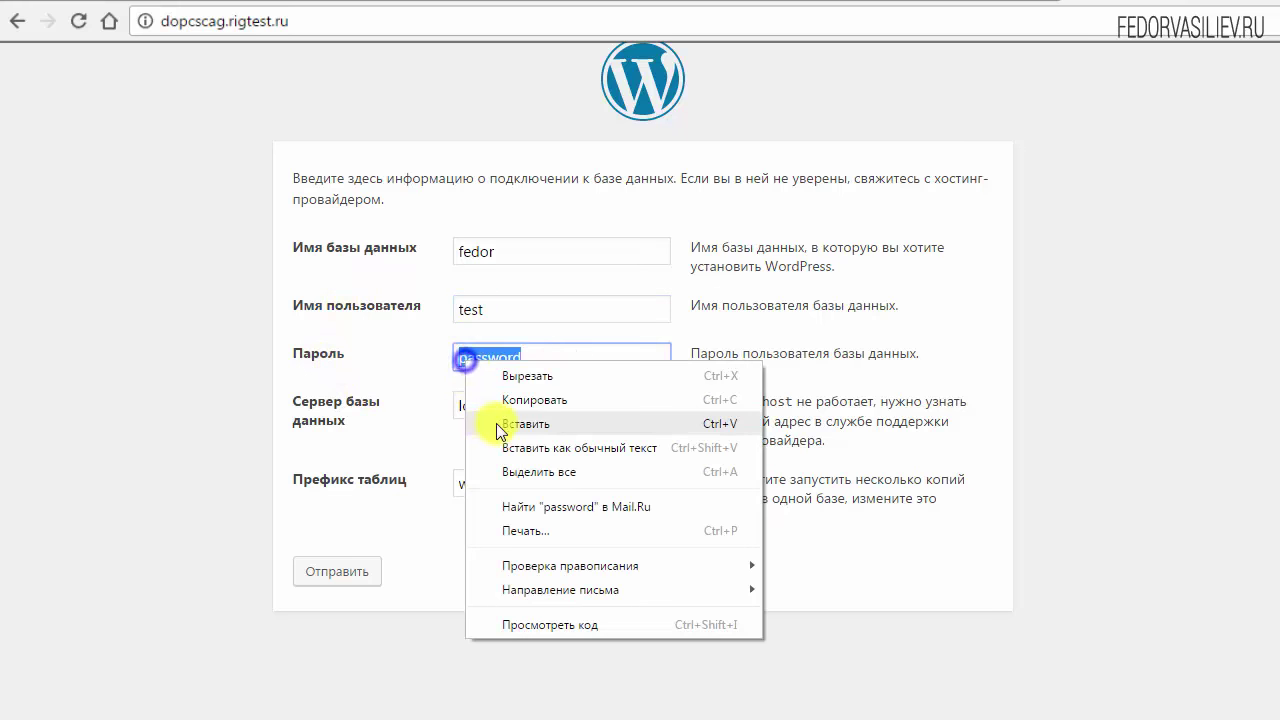
left_click(528, 424)
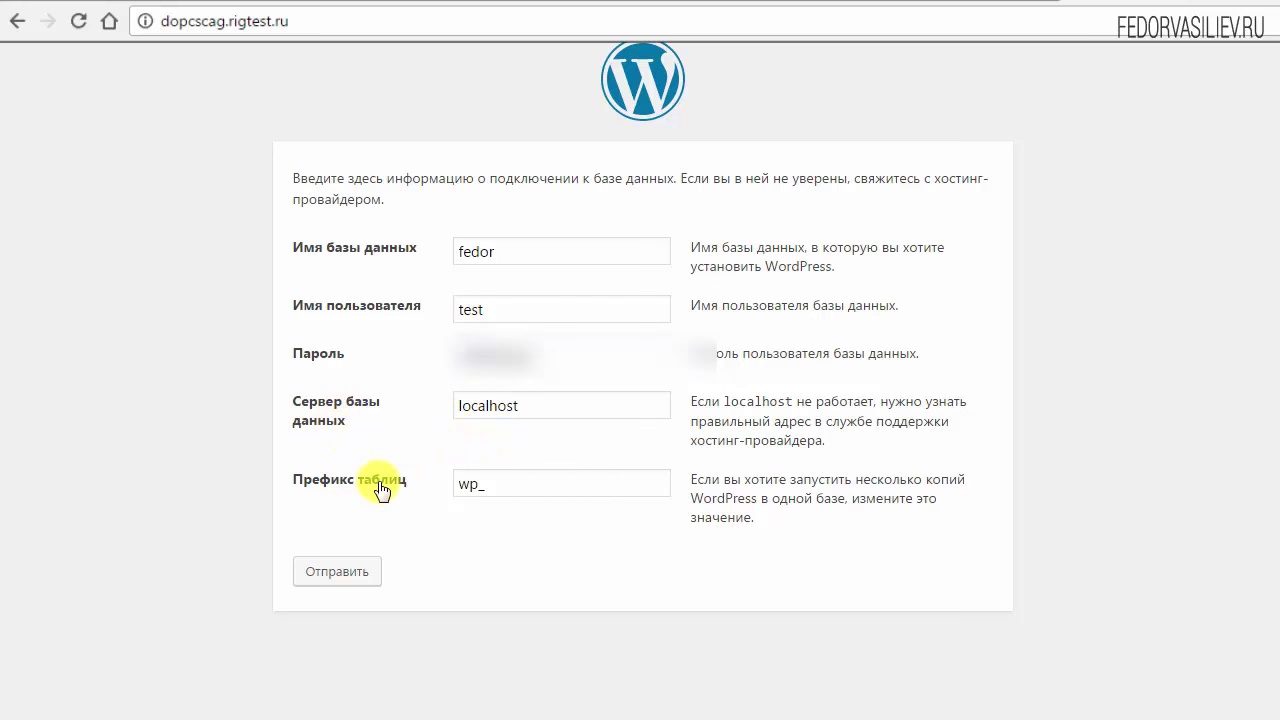
left_click(326, 575)
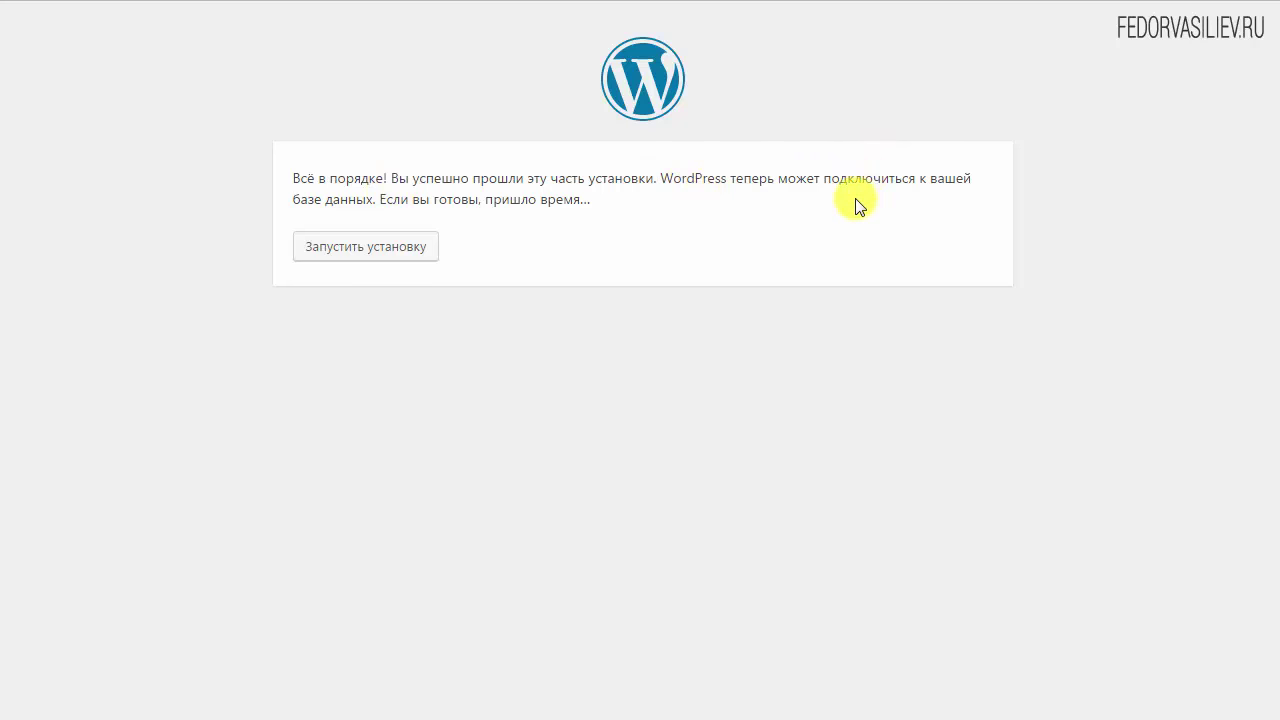
Start the installation and enter site title test and username admin
left_click(341, 248)
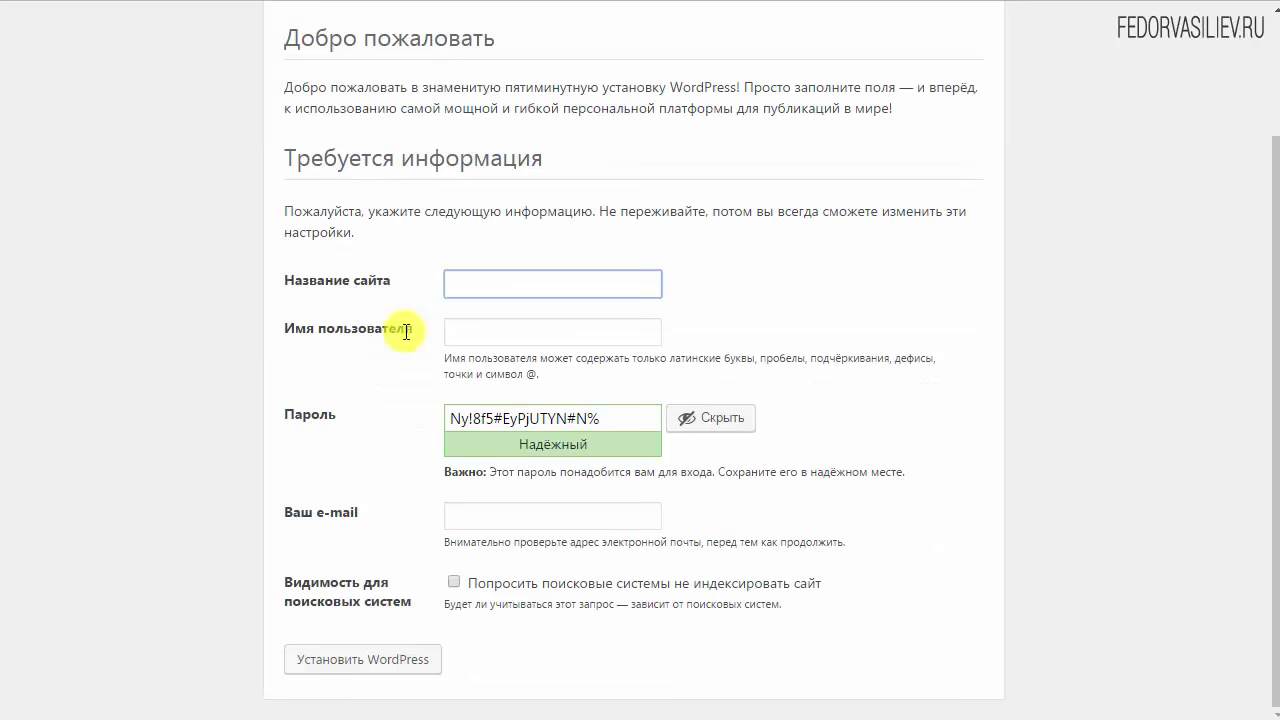
left_click(524, 281)
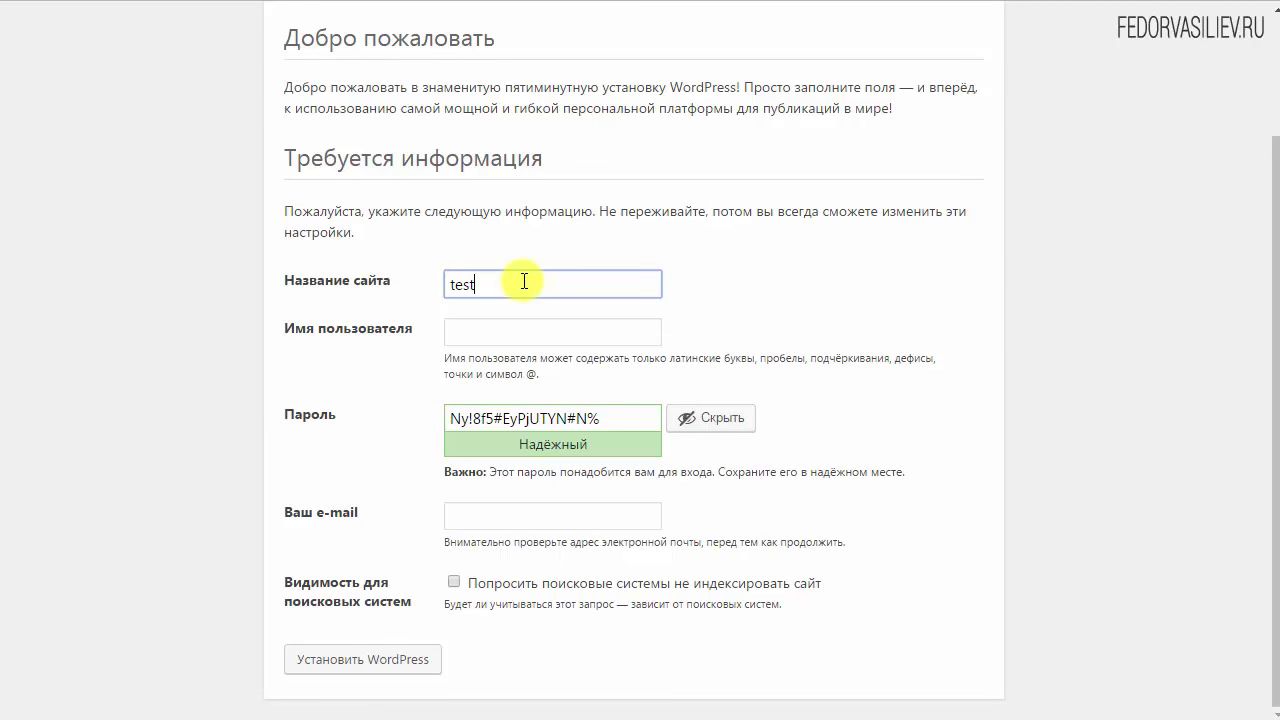
left_click(540, 326)
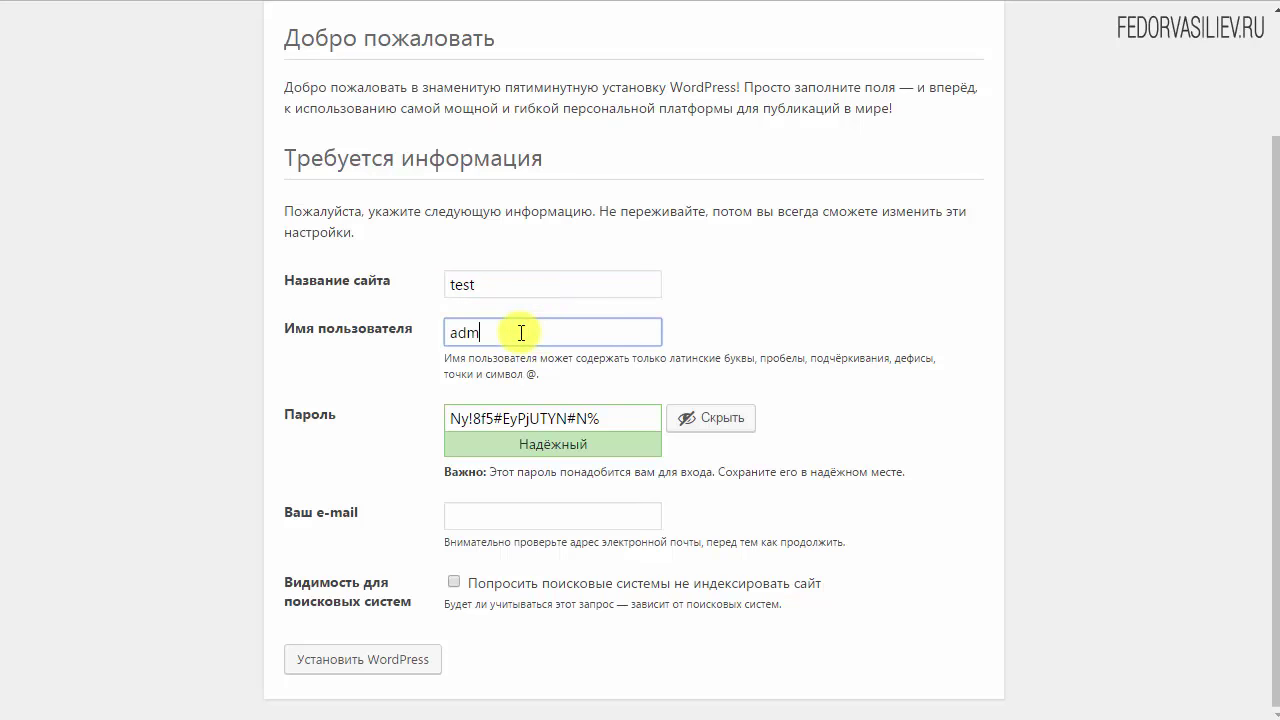
left_click(497, 334)
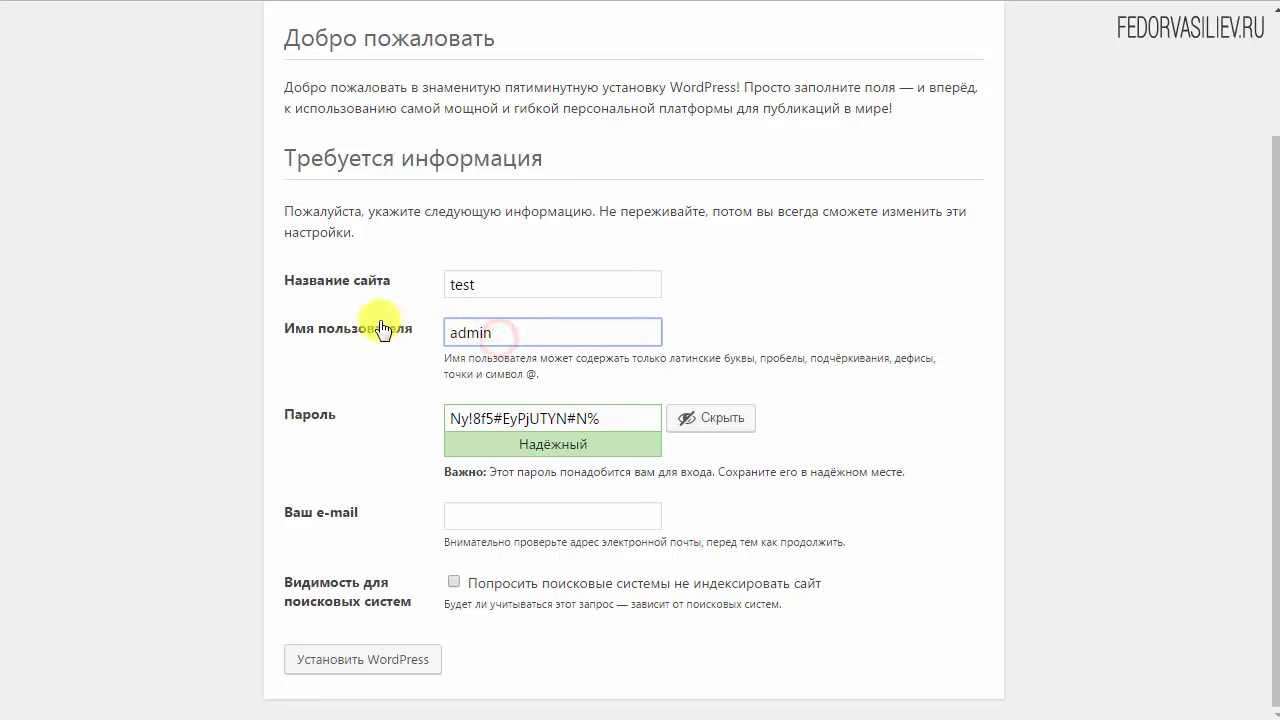
double_click(512, 334)
left_click(463, 337)
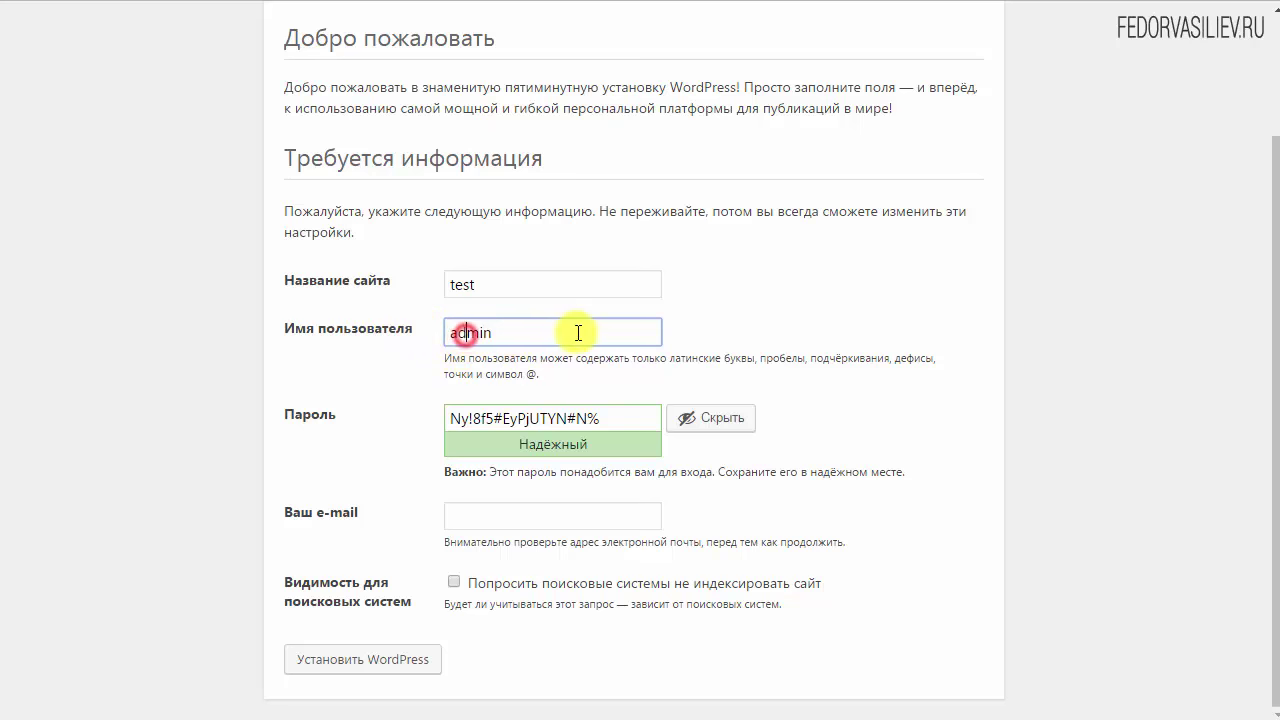
double_click(573, 331)
left_click(479, 335)
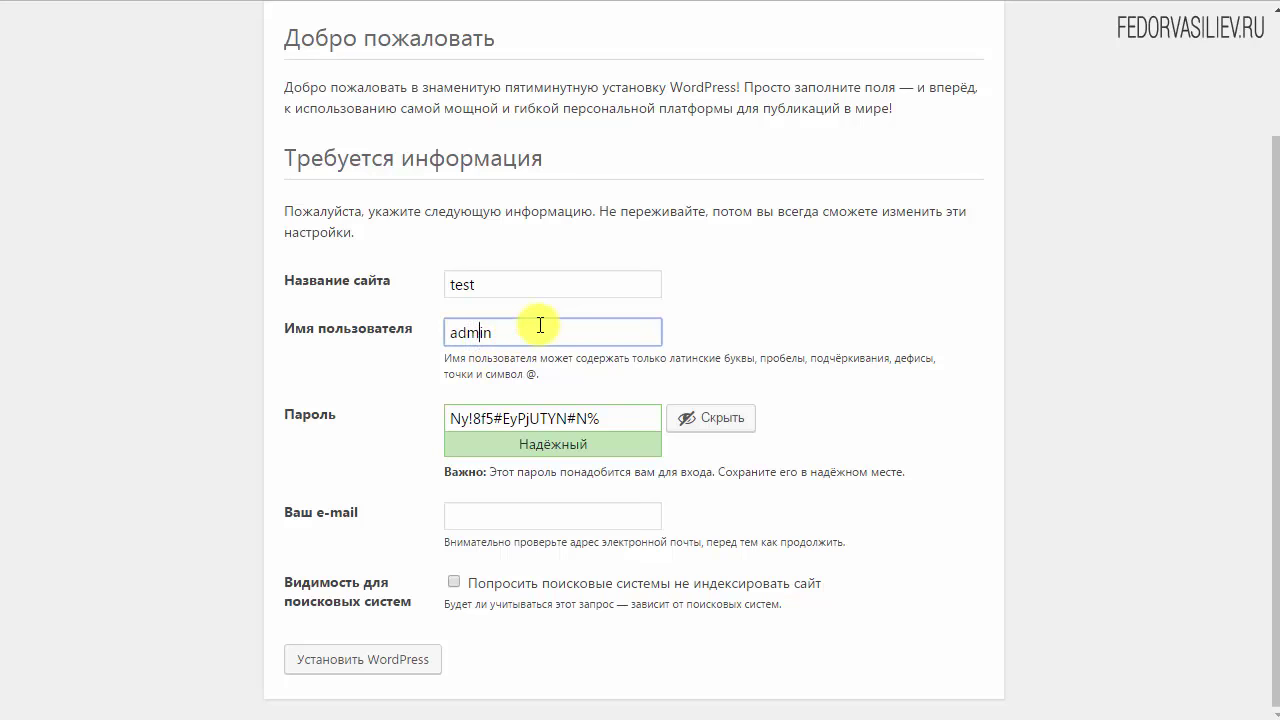
Copy the generated password, enter the admin e-mail address, and install WordPress
left_click(632, 420)
left_click_drag(402, 411, 337, 449)
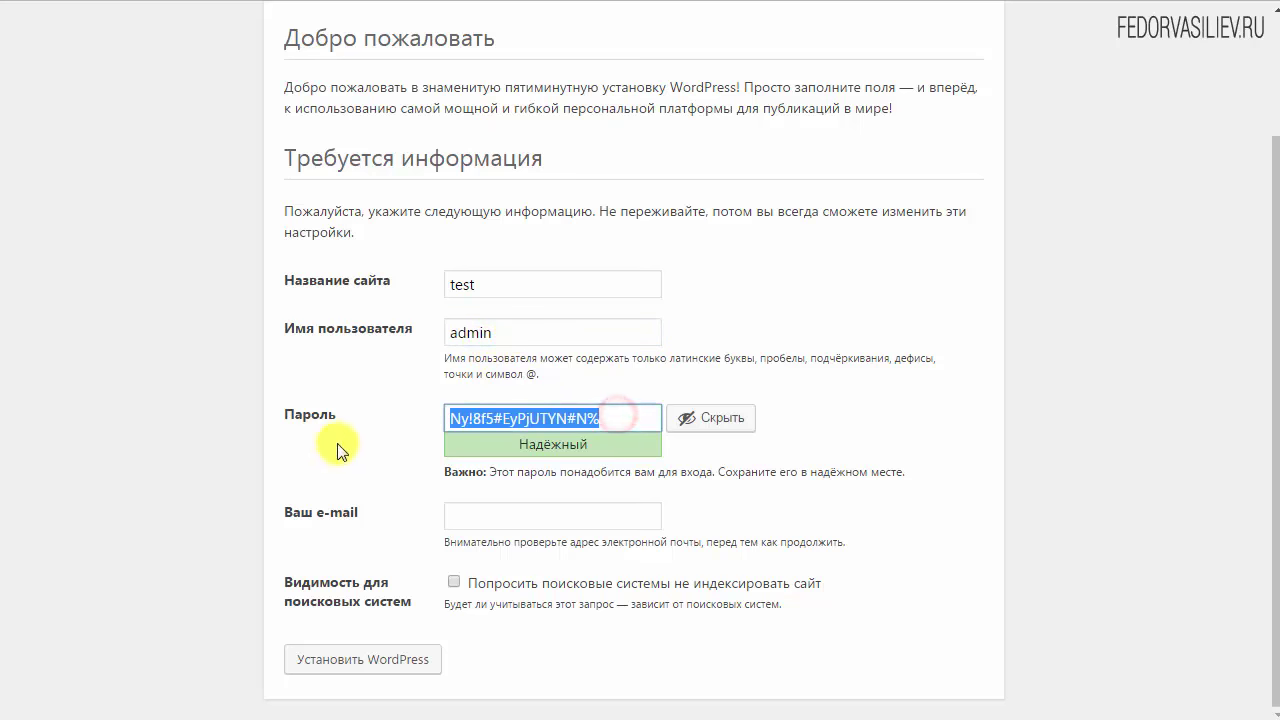
right_click(473, 421)
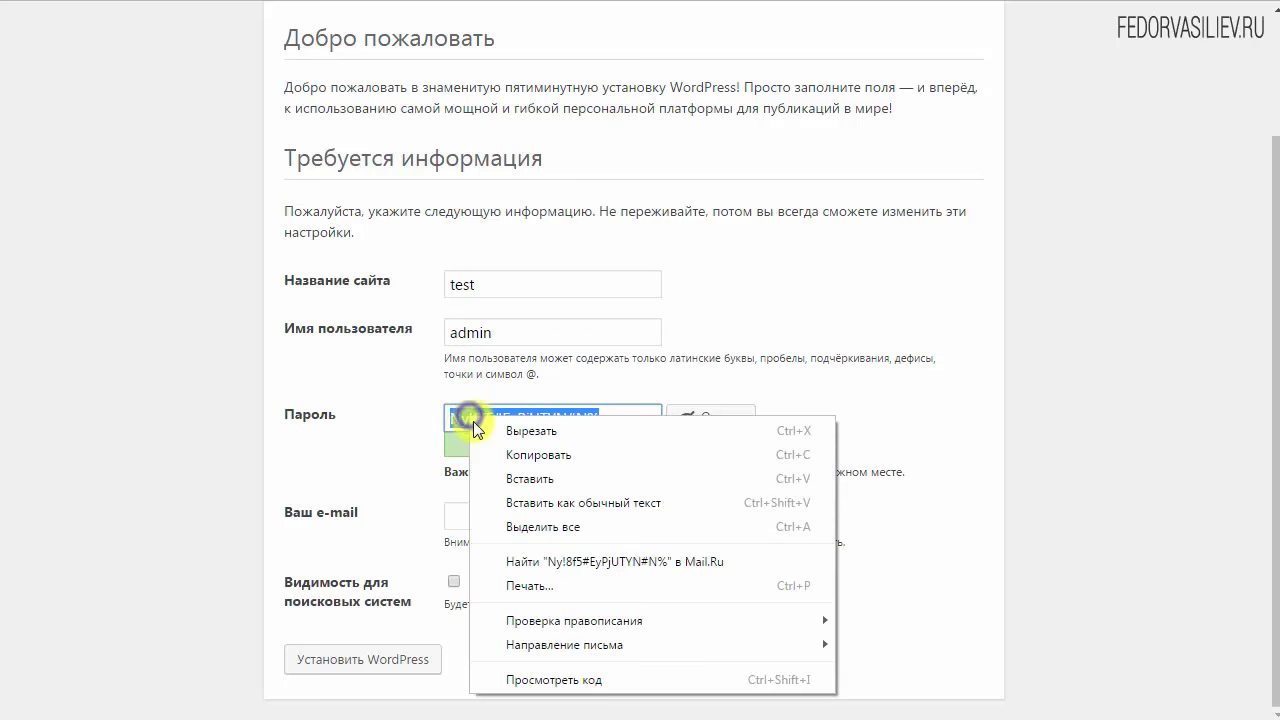
left_click(531, 453)
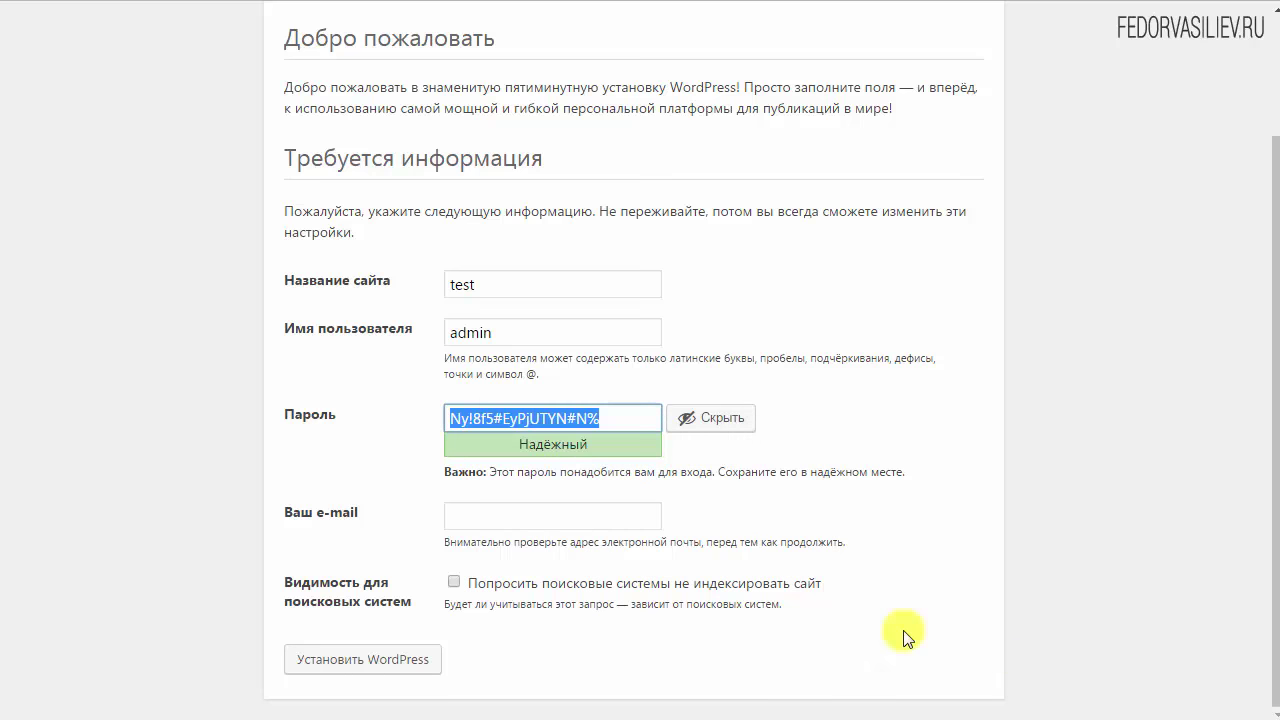
left_click(540, 517)
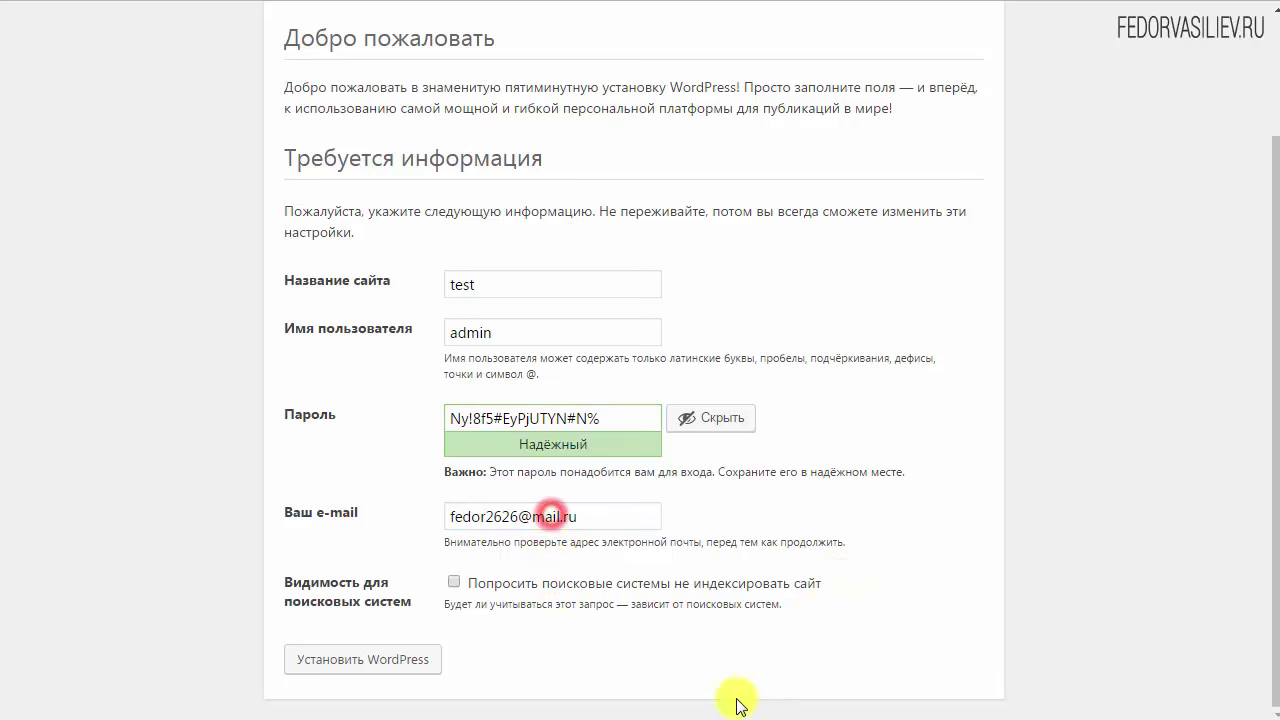
left_click(337, 659)
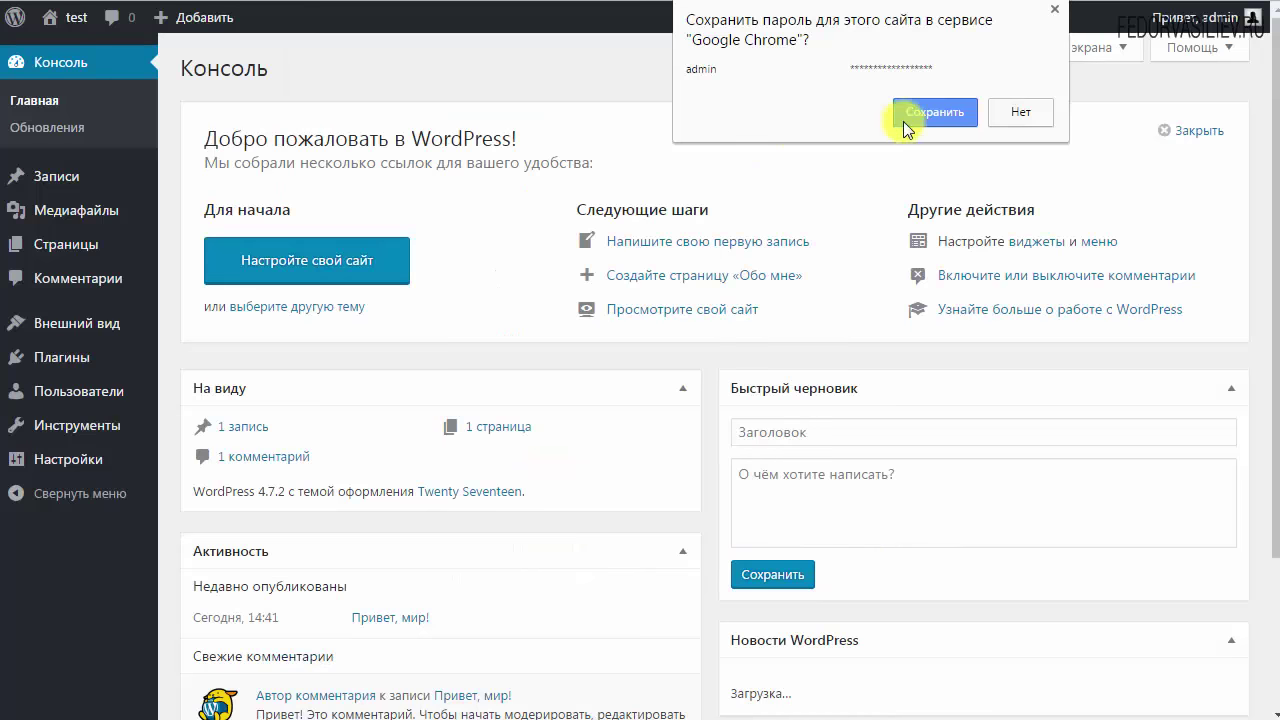
Save the admin login in Chrome and open the admin user's profile page
left_click(912, 112)
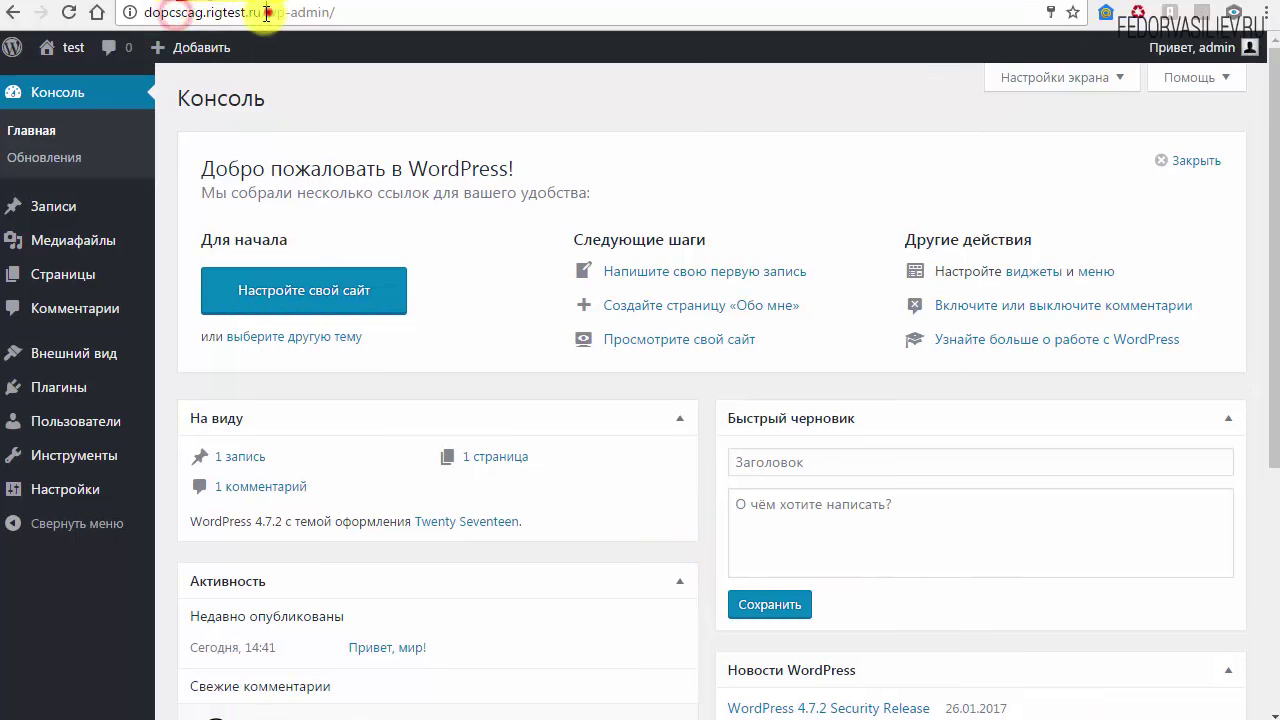
left_click_drag(271, 12, 146, 12)
left_click(673, 342)
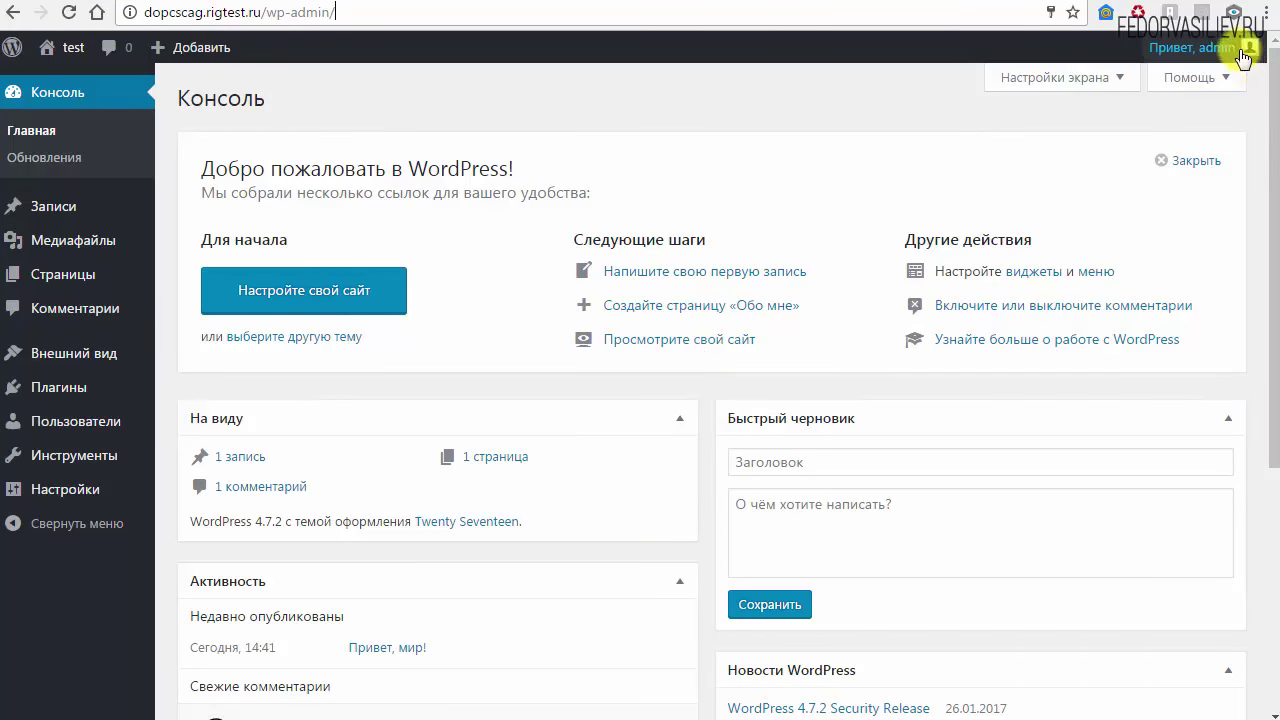
mouse_move(1200, 45)
left_click(1108, 124)
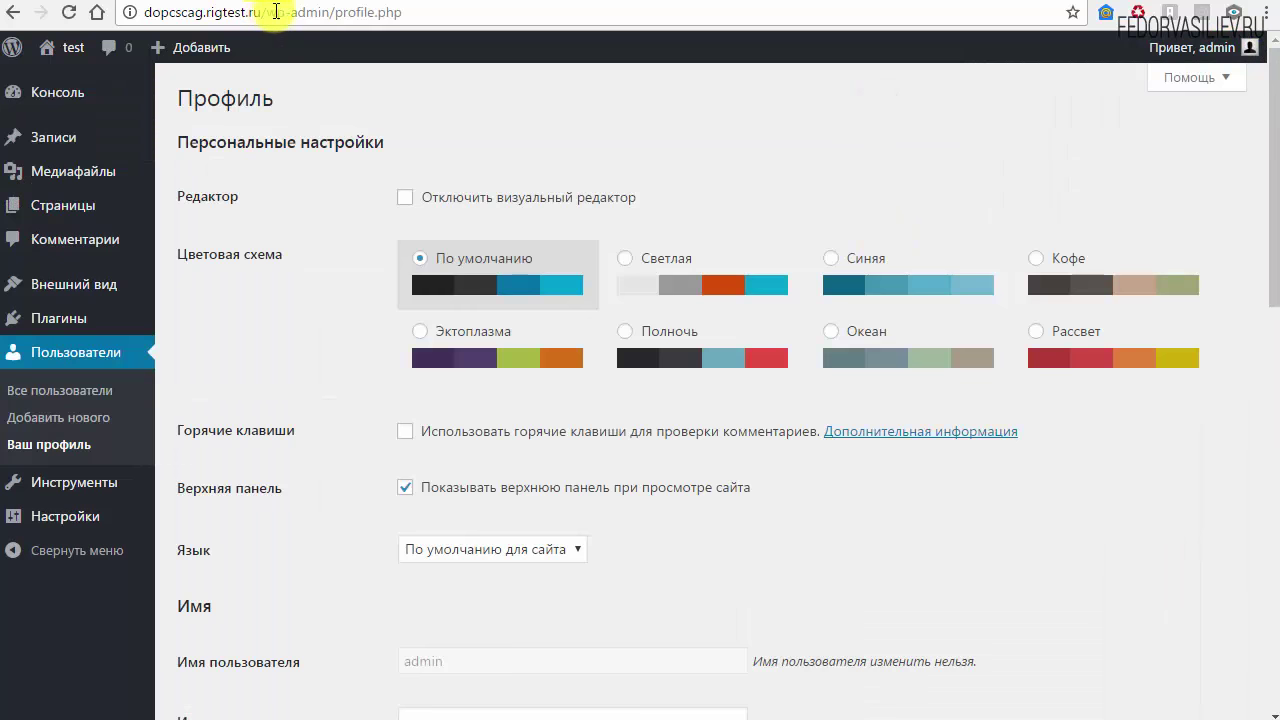
Remove /wp-admin/profile.php from the URL to load the live front page and scroll through it
left_click_drag(276, 12, 594, 6)
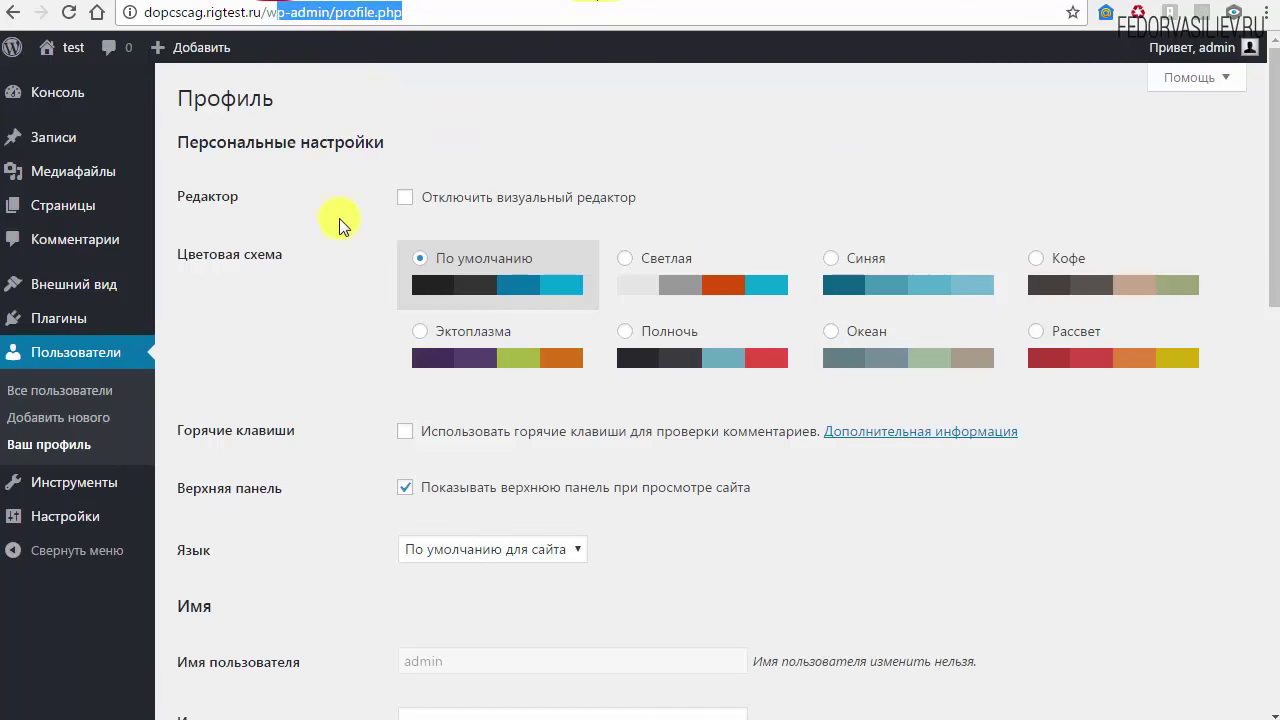
key("BackSpace")
key("Return")
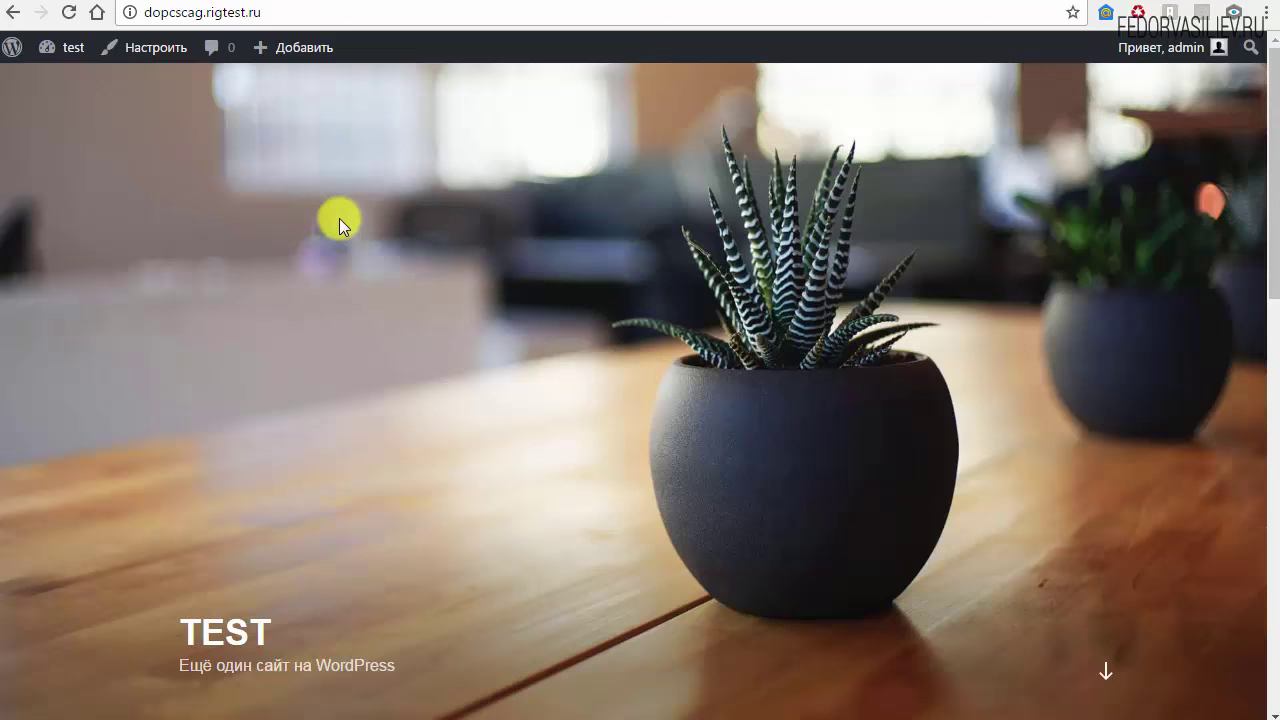
scroll(1266, 200, "down", 3)
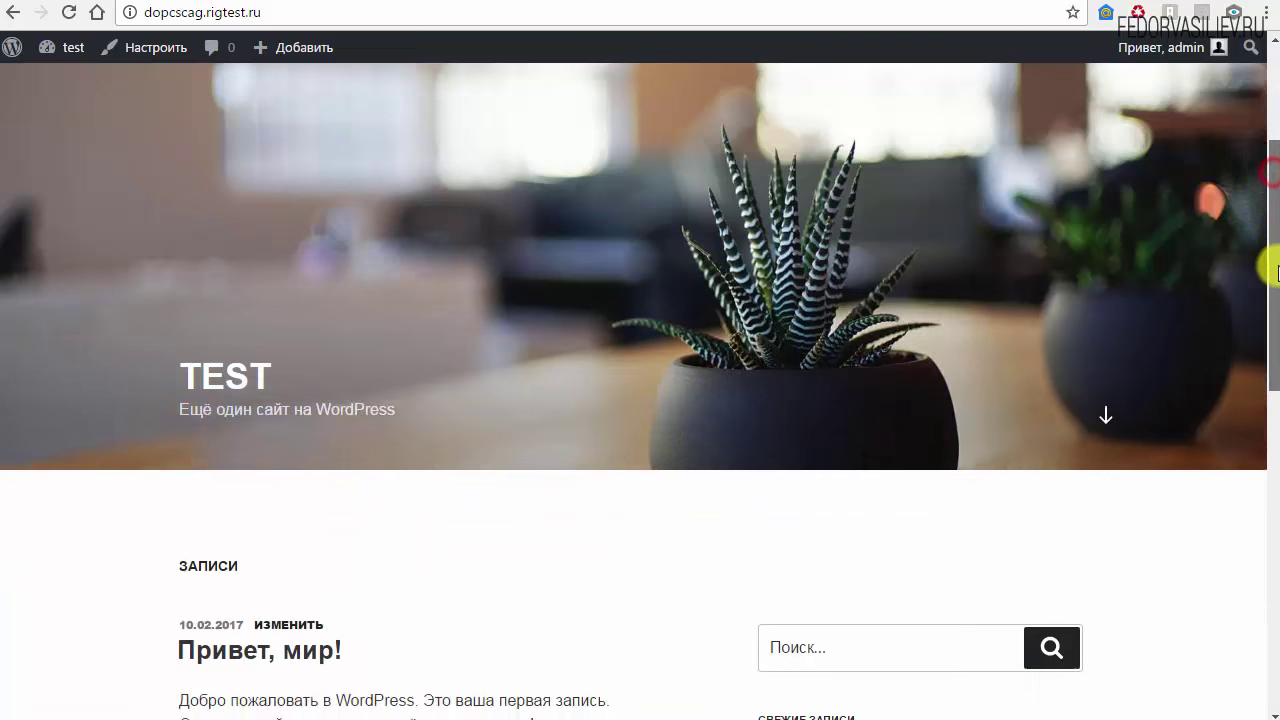
scroll(1266, 263, "up", 3)
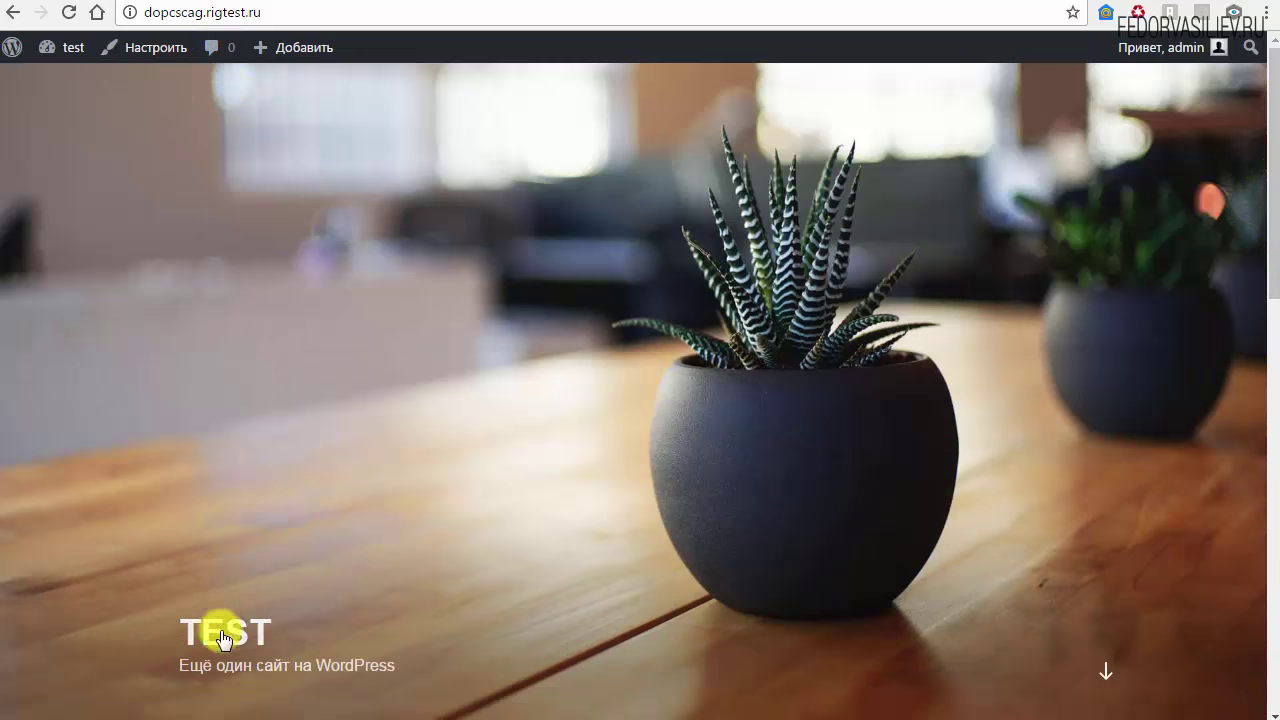
scroll(1250, 250, "down", 3)
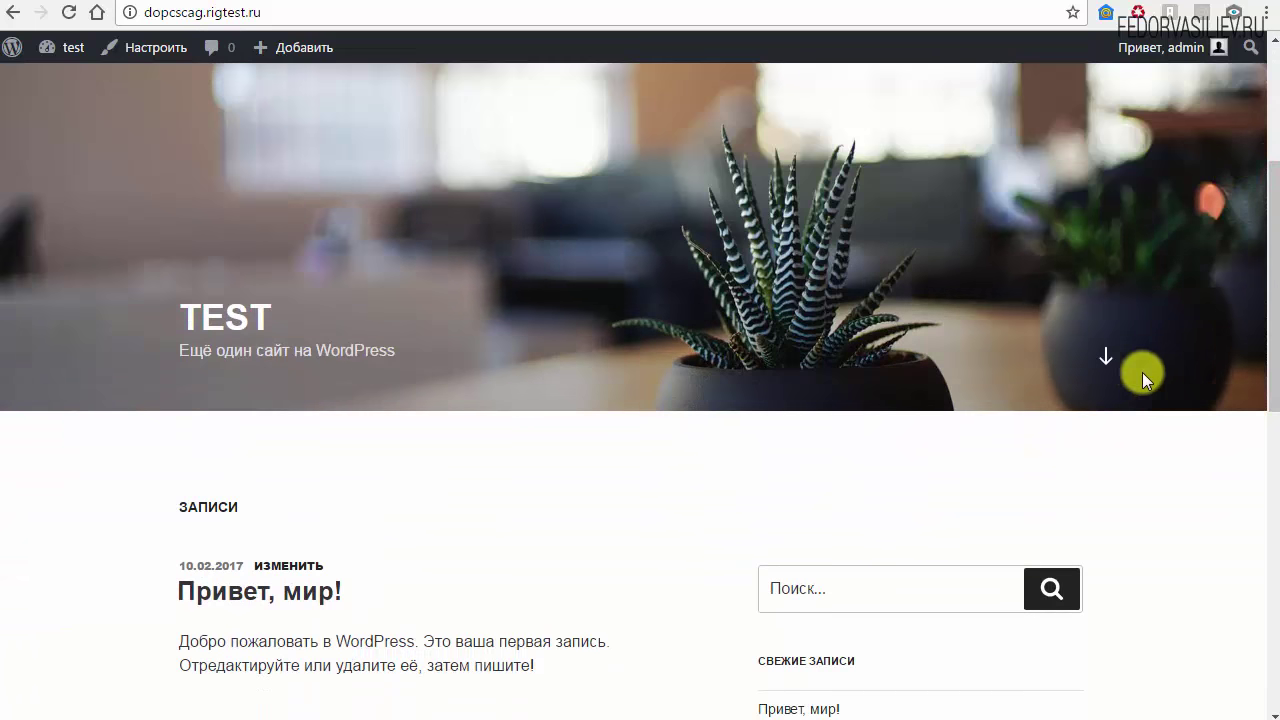
left_click(1100, 360)
scroll(1095, 357, "down", 4)
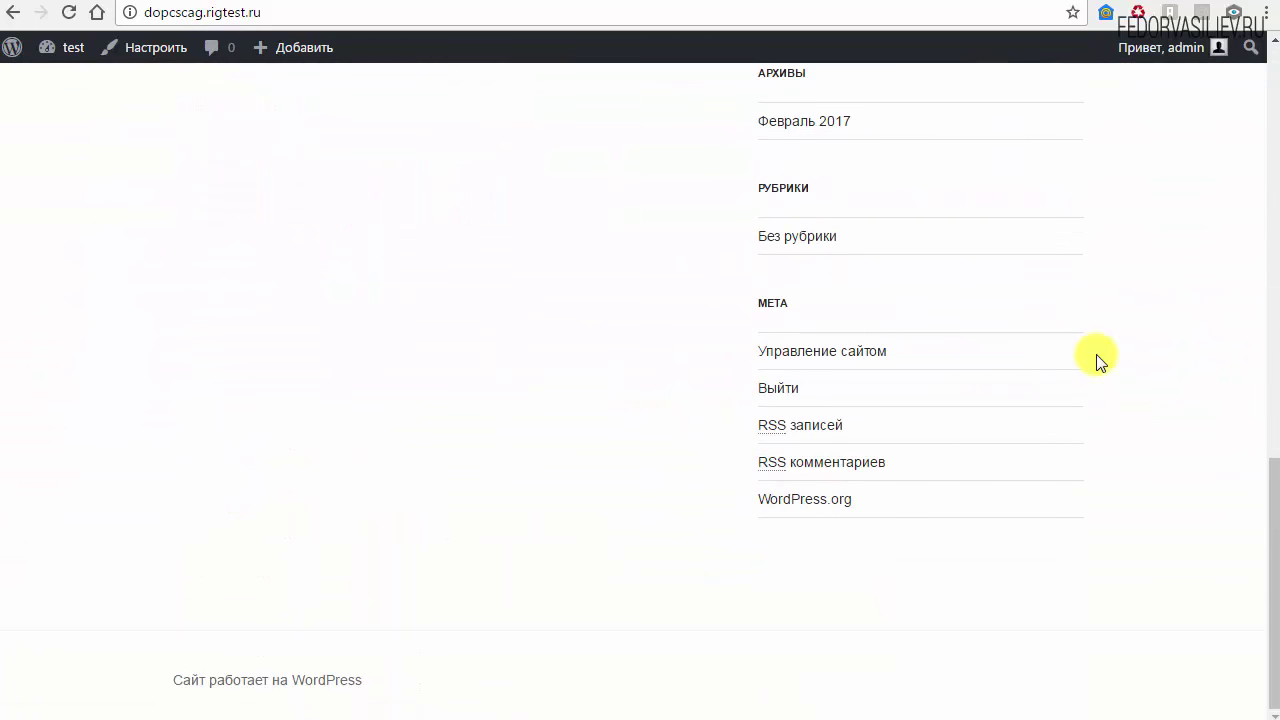
scroll(1100, 362, "up", 6)
scroll(1096, 356, "up", 5)
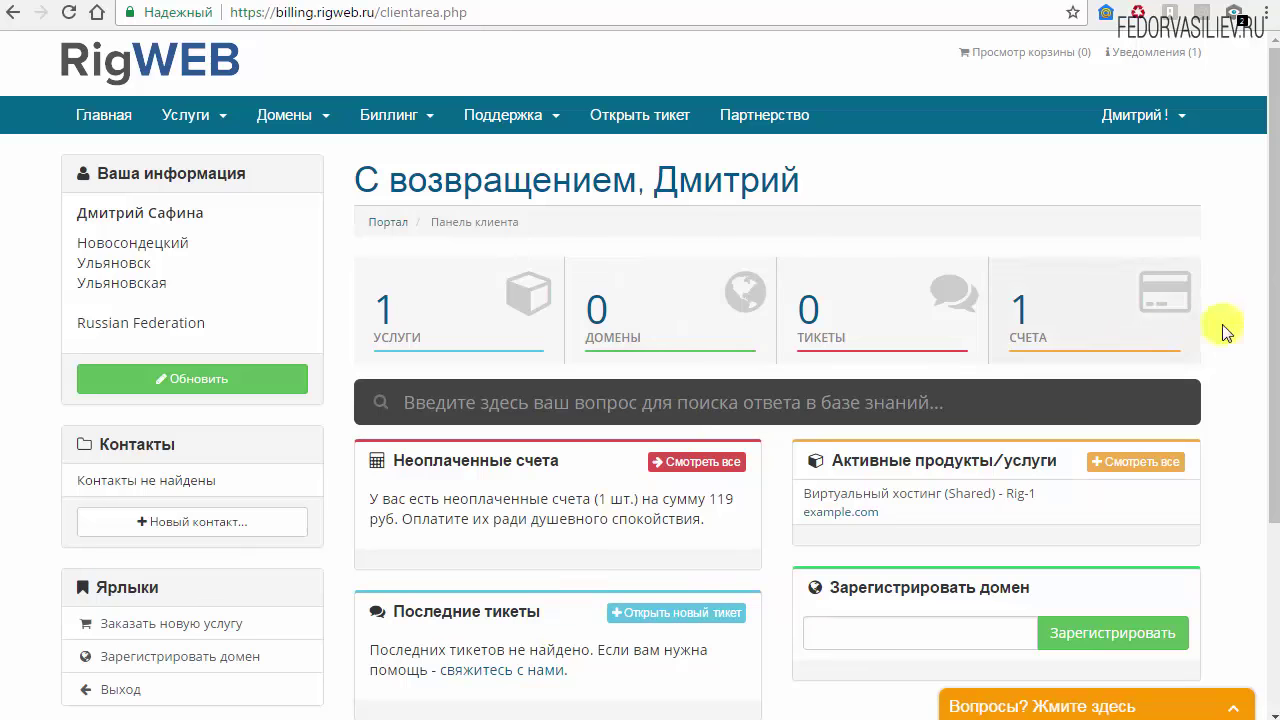
Scroll the client area to review the active Rig-1 hosting for example.com and the unpaid 119 руб invoice
left_click_drag(1270, 280, 1270, 350)
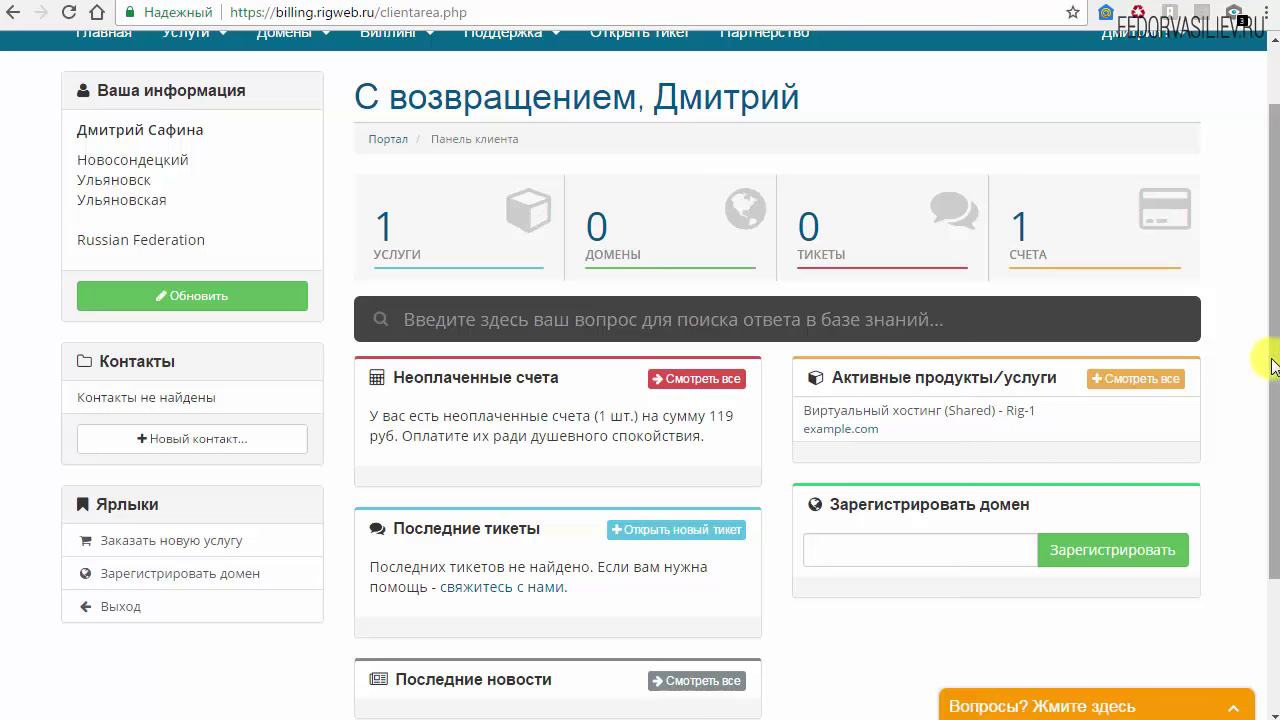
scroll(1266, 360, "up", 2)
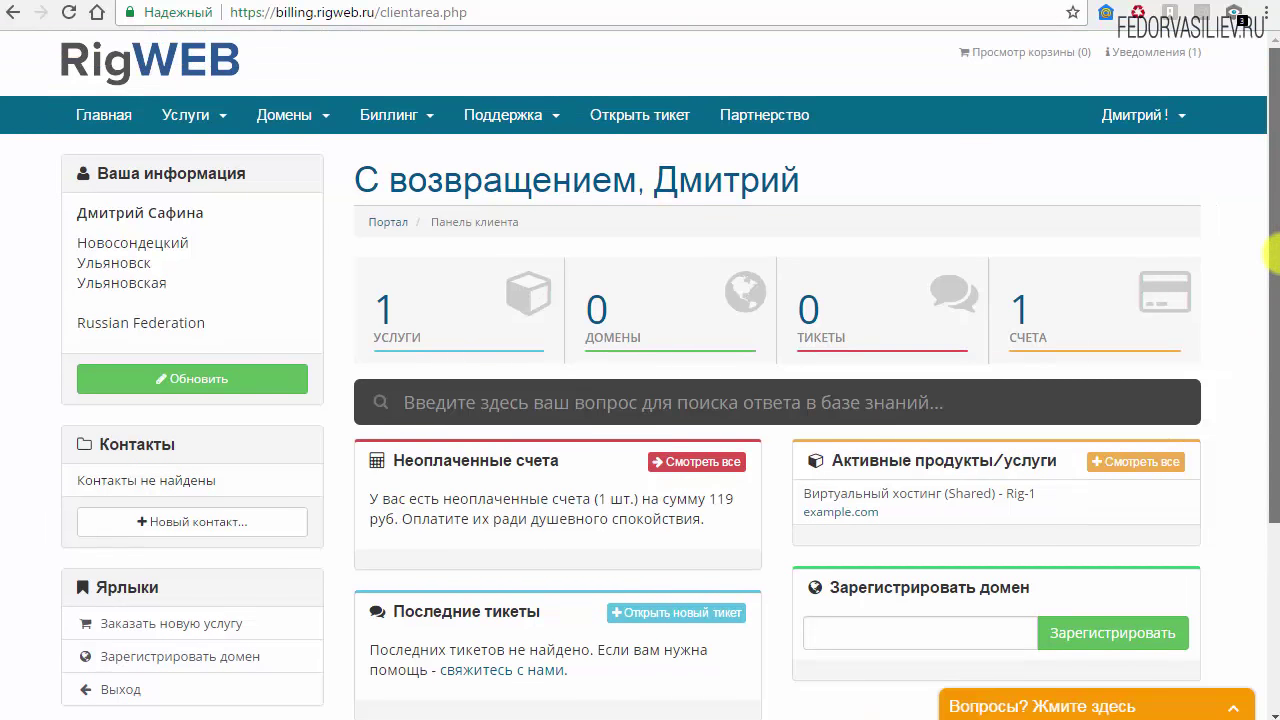